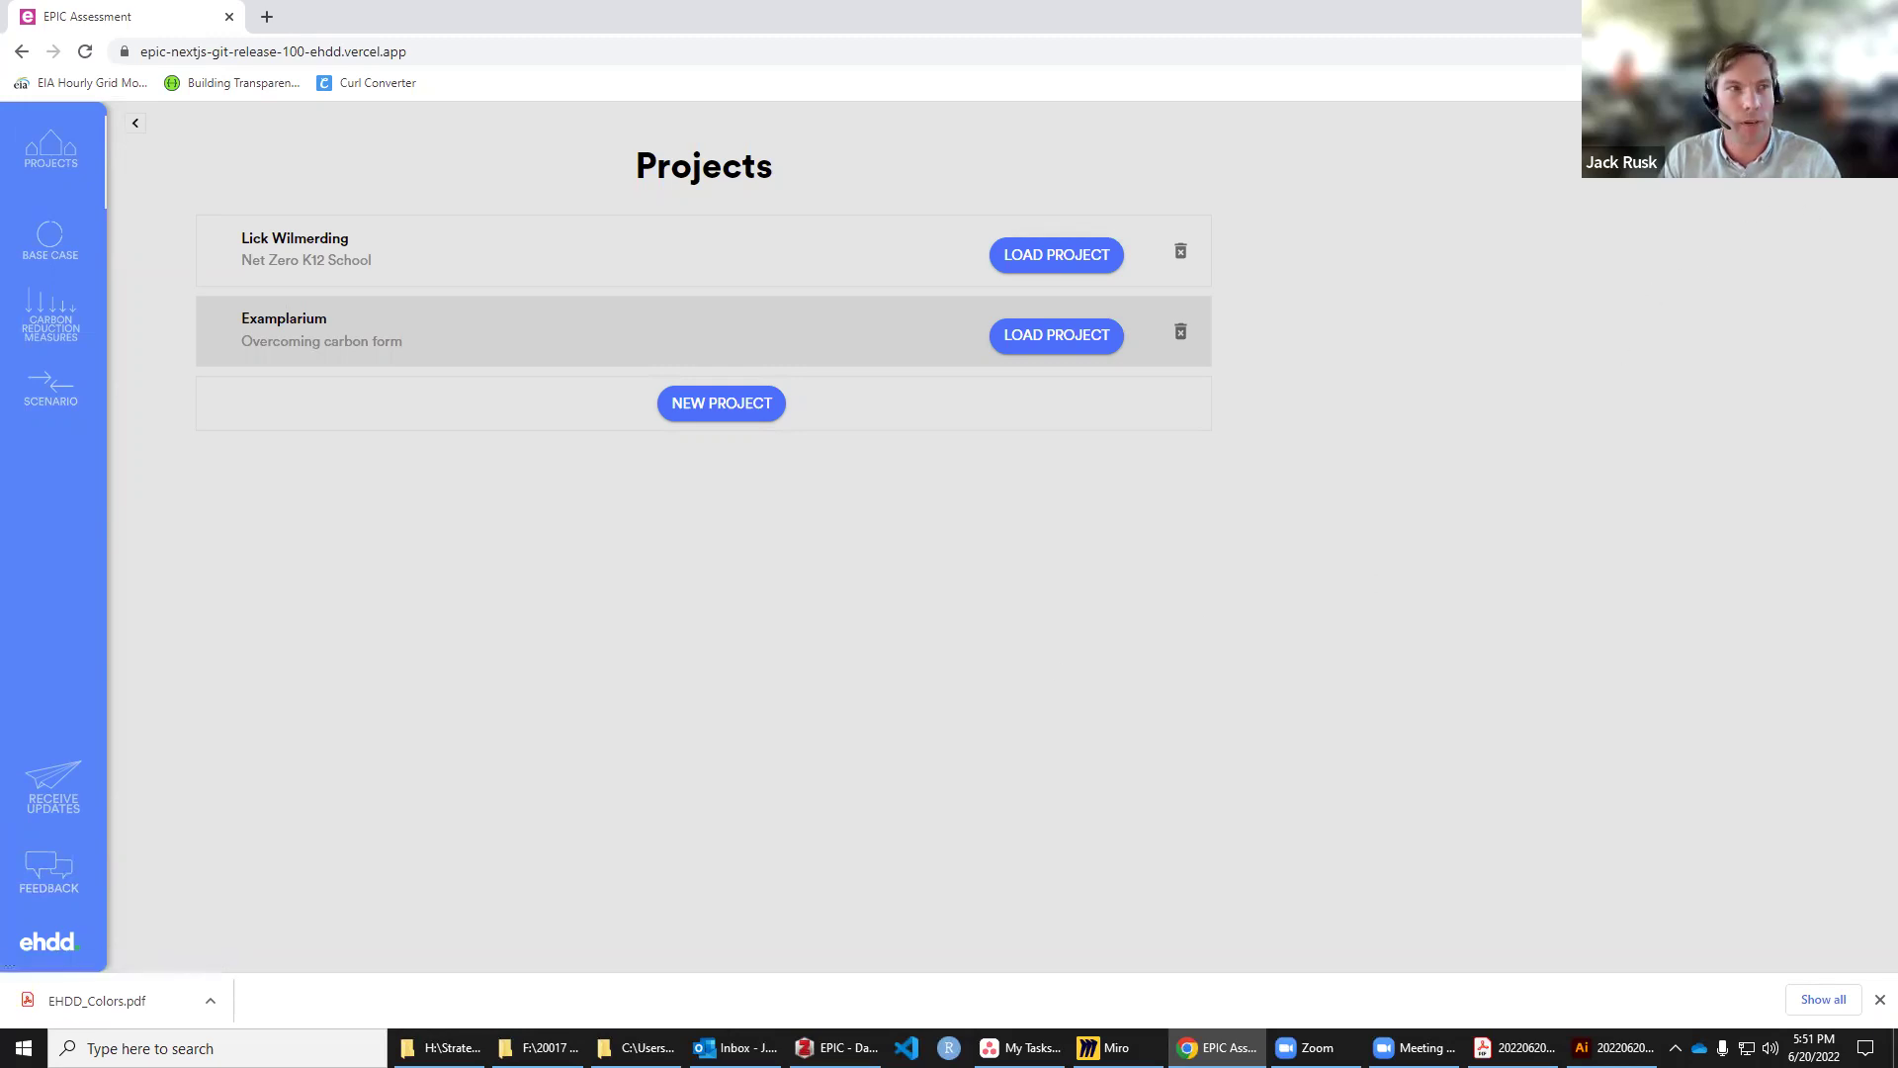
Step: Look over the EPIC documentation's "What is EPIC?" page and return to the Projects list
{"action": "left_click", "coordinate": [1849, 124]}
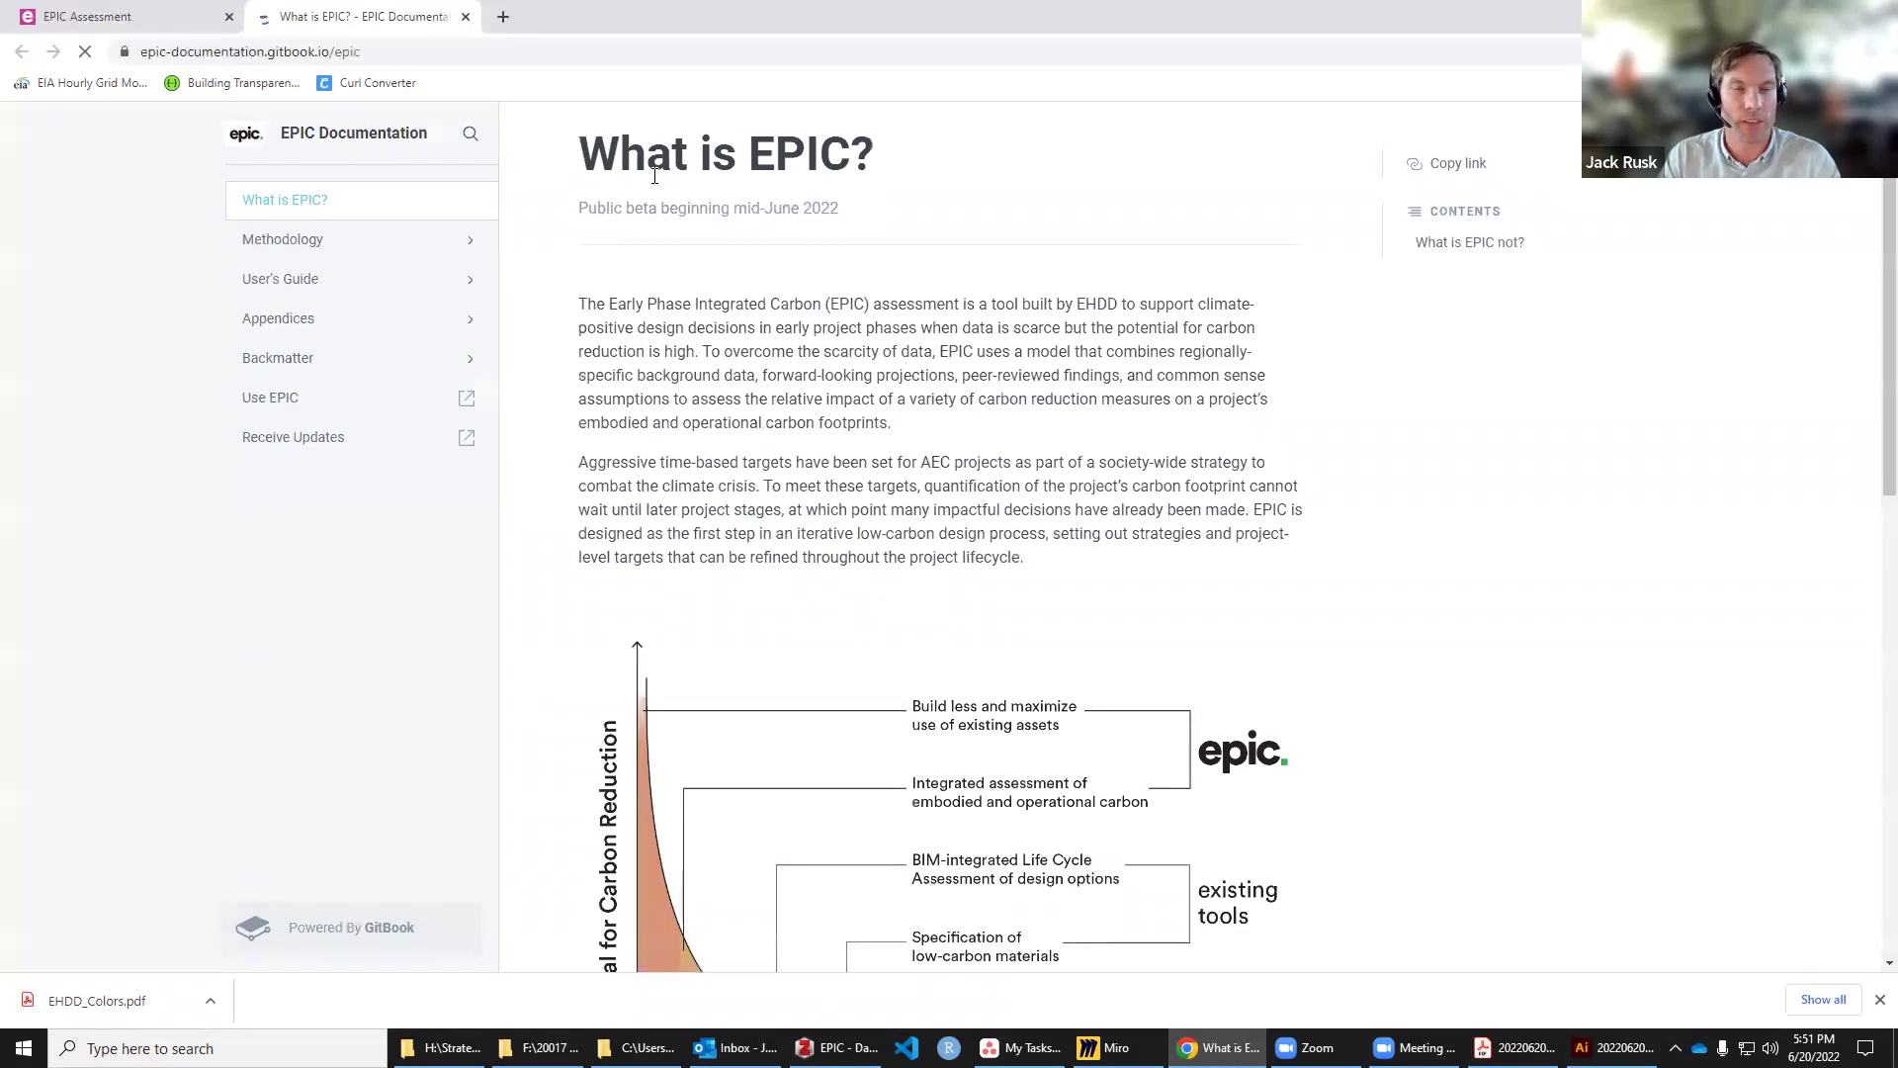
{"action": "scroll", "coordinate": [613, 292], "scroll_direction": "down", "scroll_amount": 2}
{"action": "scroll", "coordinate": [613, 292], "scroll_direction": "up", "scroll_amount": 2}
{"action": "left_click", "coordinate": [137, 20]}
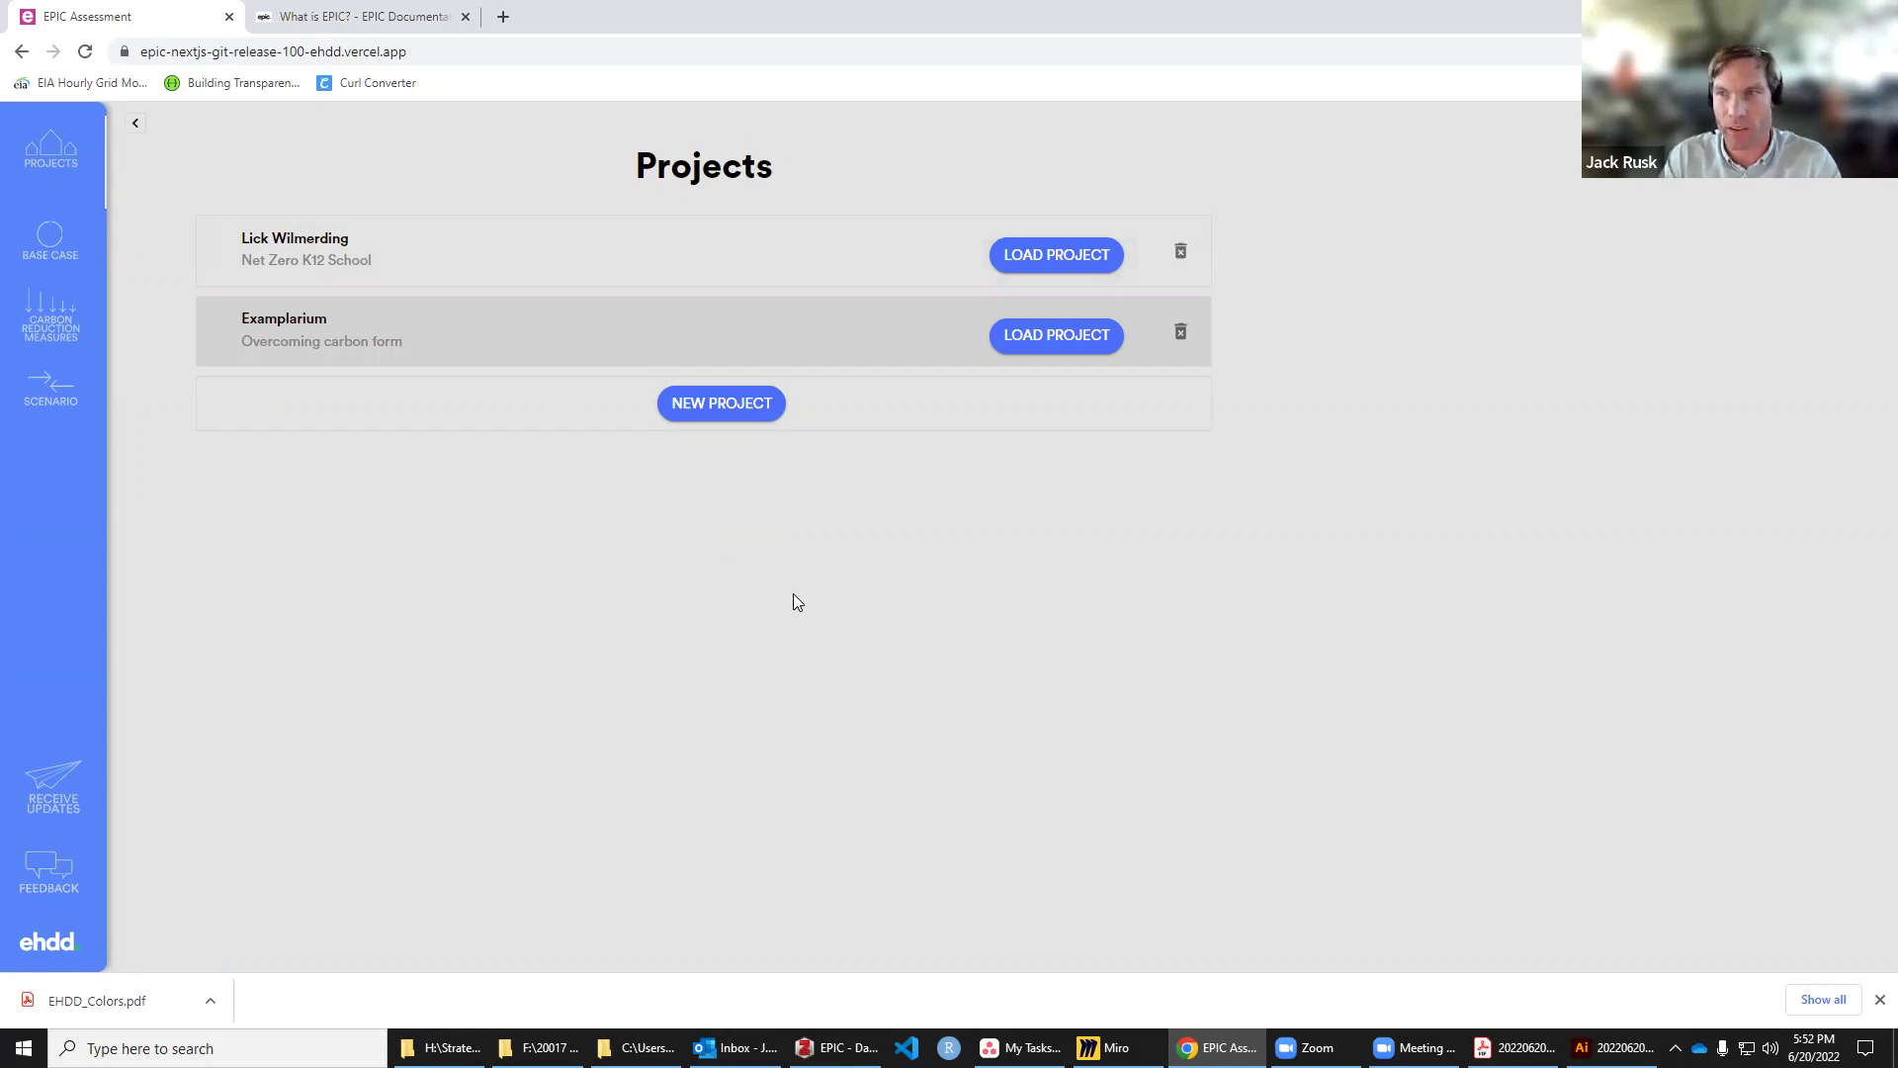
Step: Create a new project, agree to the notice, and name the project "Climate Positive Office"
{"action": "left_click", "coordinate": [728, 409]}
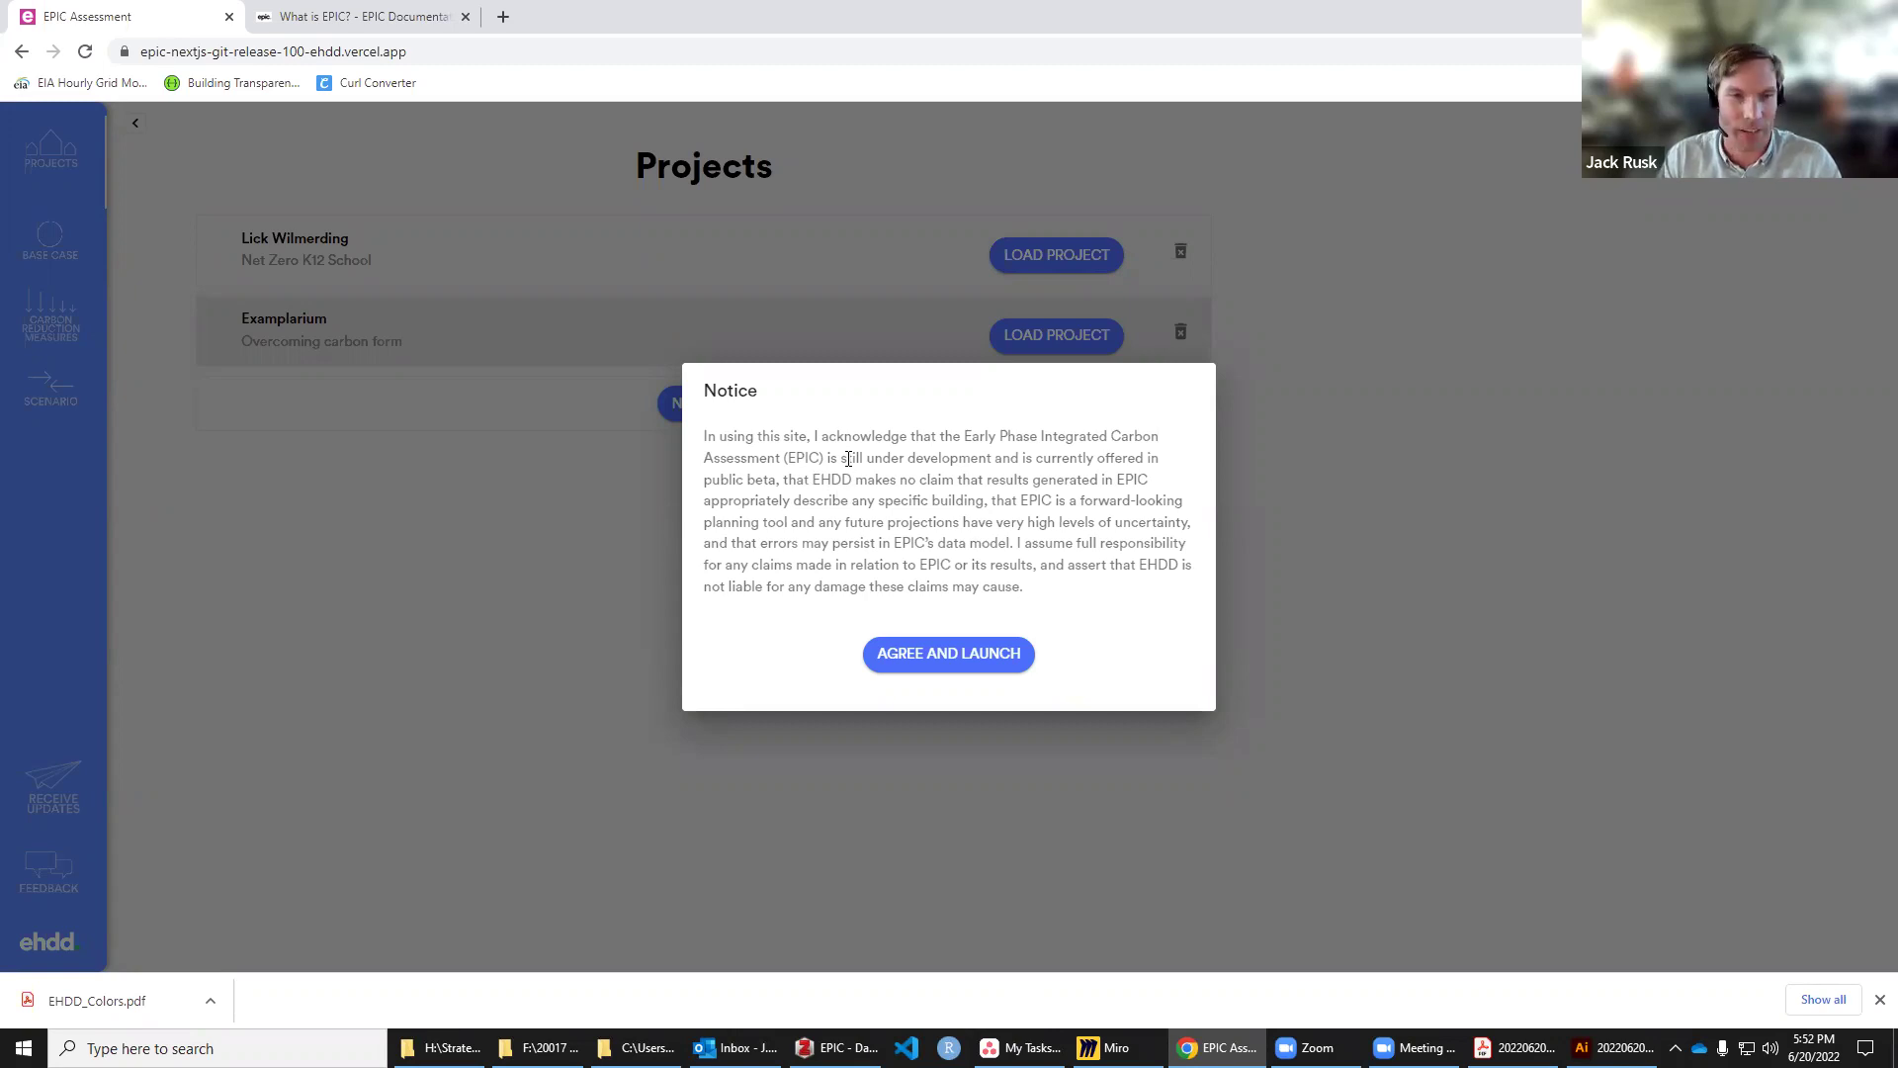
{"action": "left_click", "coordinate": [969, 654]}
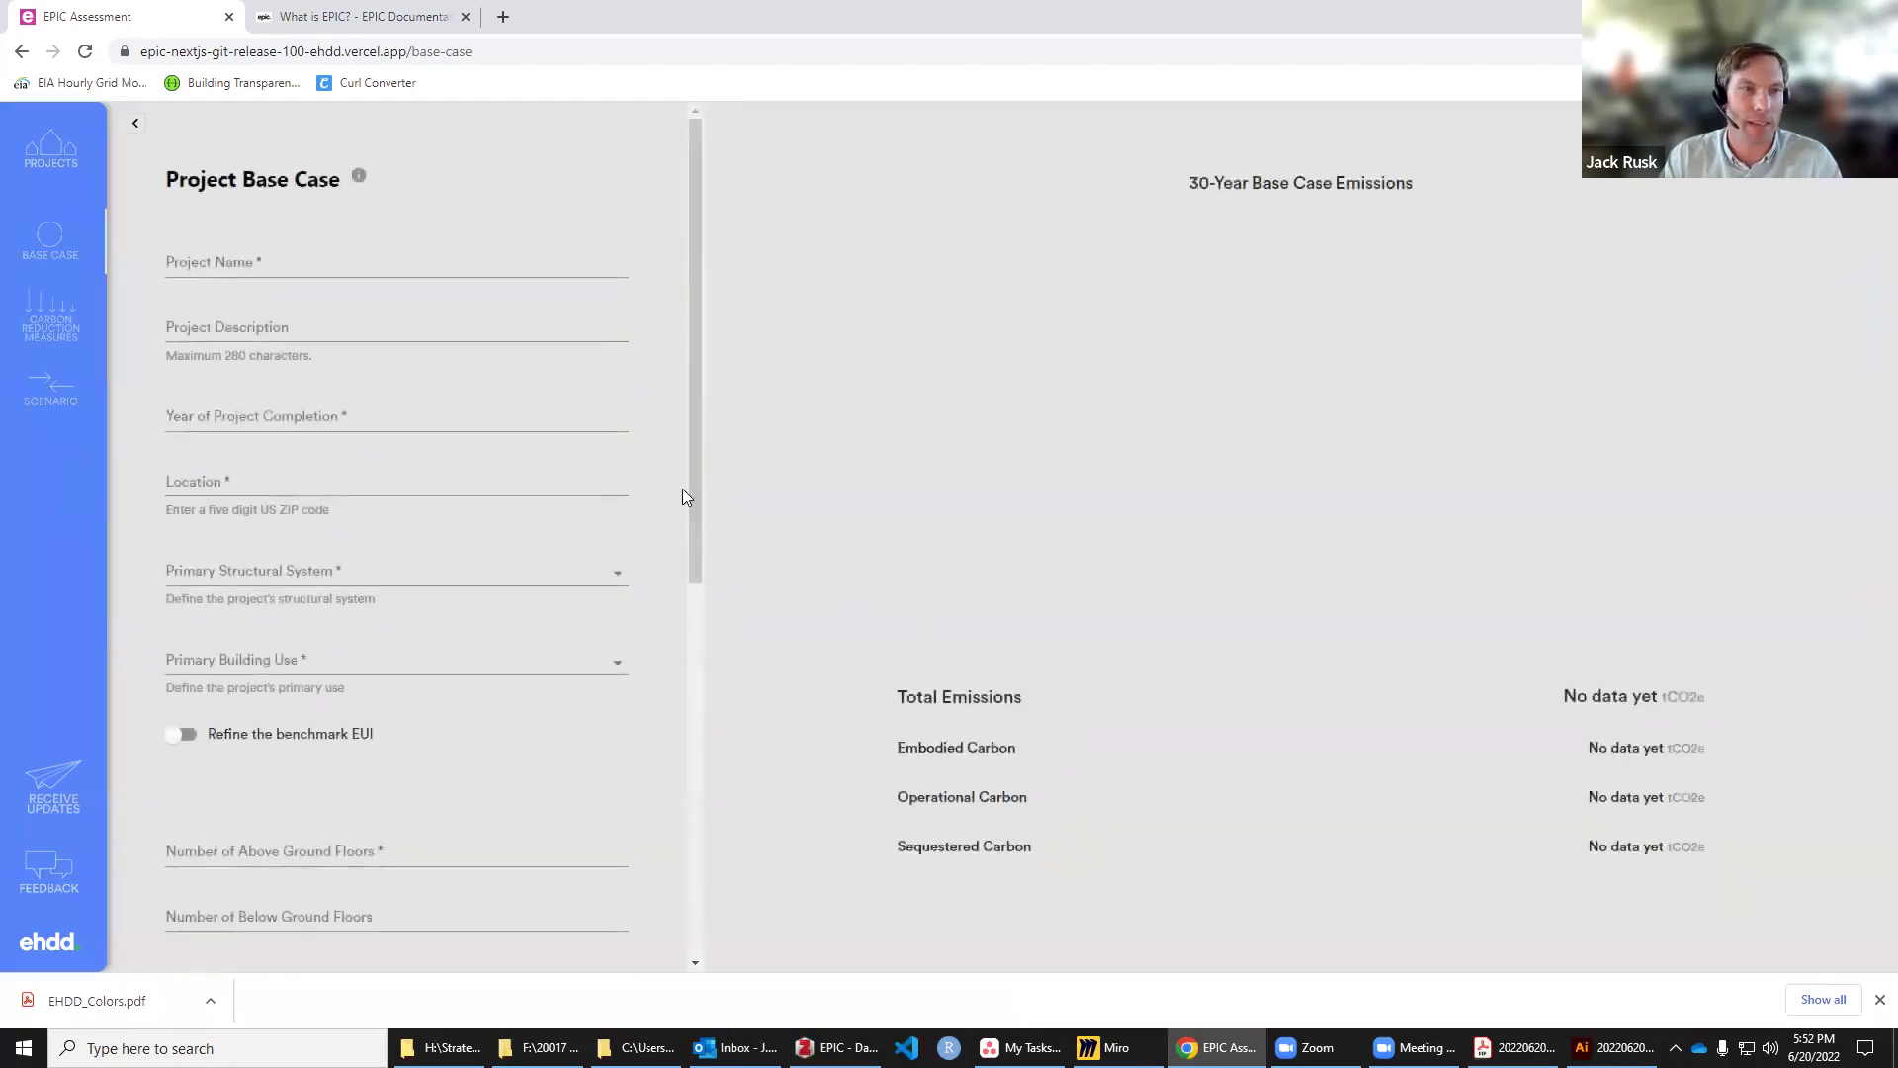
{"action": "left_click", "coordinate": [232, 263]}
{"action": "type", "text": "q"}
{"action": "key", "text": "BackSpace"}
{"action": "type", "text": "Climate"}
{"action": "key", "text": "BackSpace"}
{"action": "key", "text": "BackSpace"}
{"action": "key", "text": "BackSpace"}
{"action": "key", "text": "BackSpace"}
{"action": "key", "text": "BackSpace"}
{"action": "key", "text": "BackSpace"}
{"action": "type", "text": "Li"}
{"action": "key", "text": "BackSpace"}
{"action": "type", "text": "latimate"}
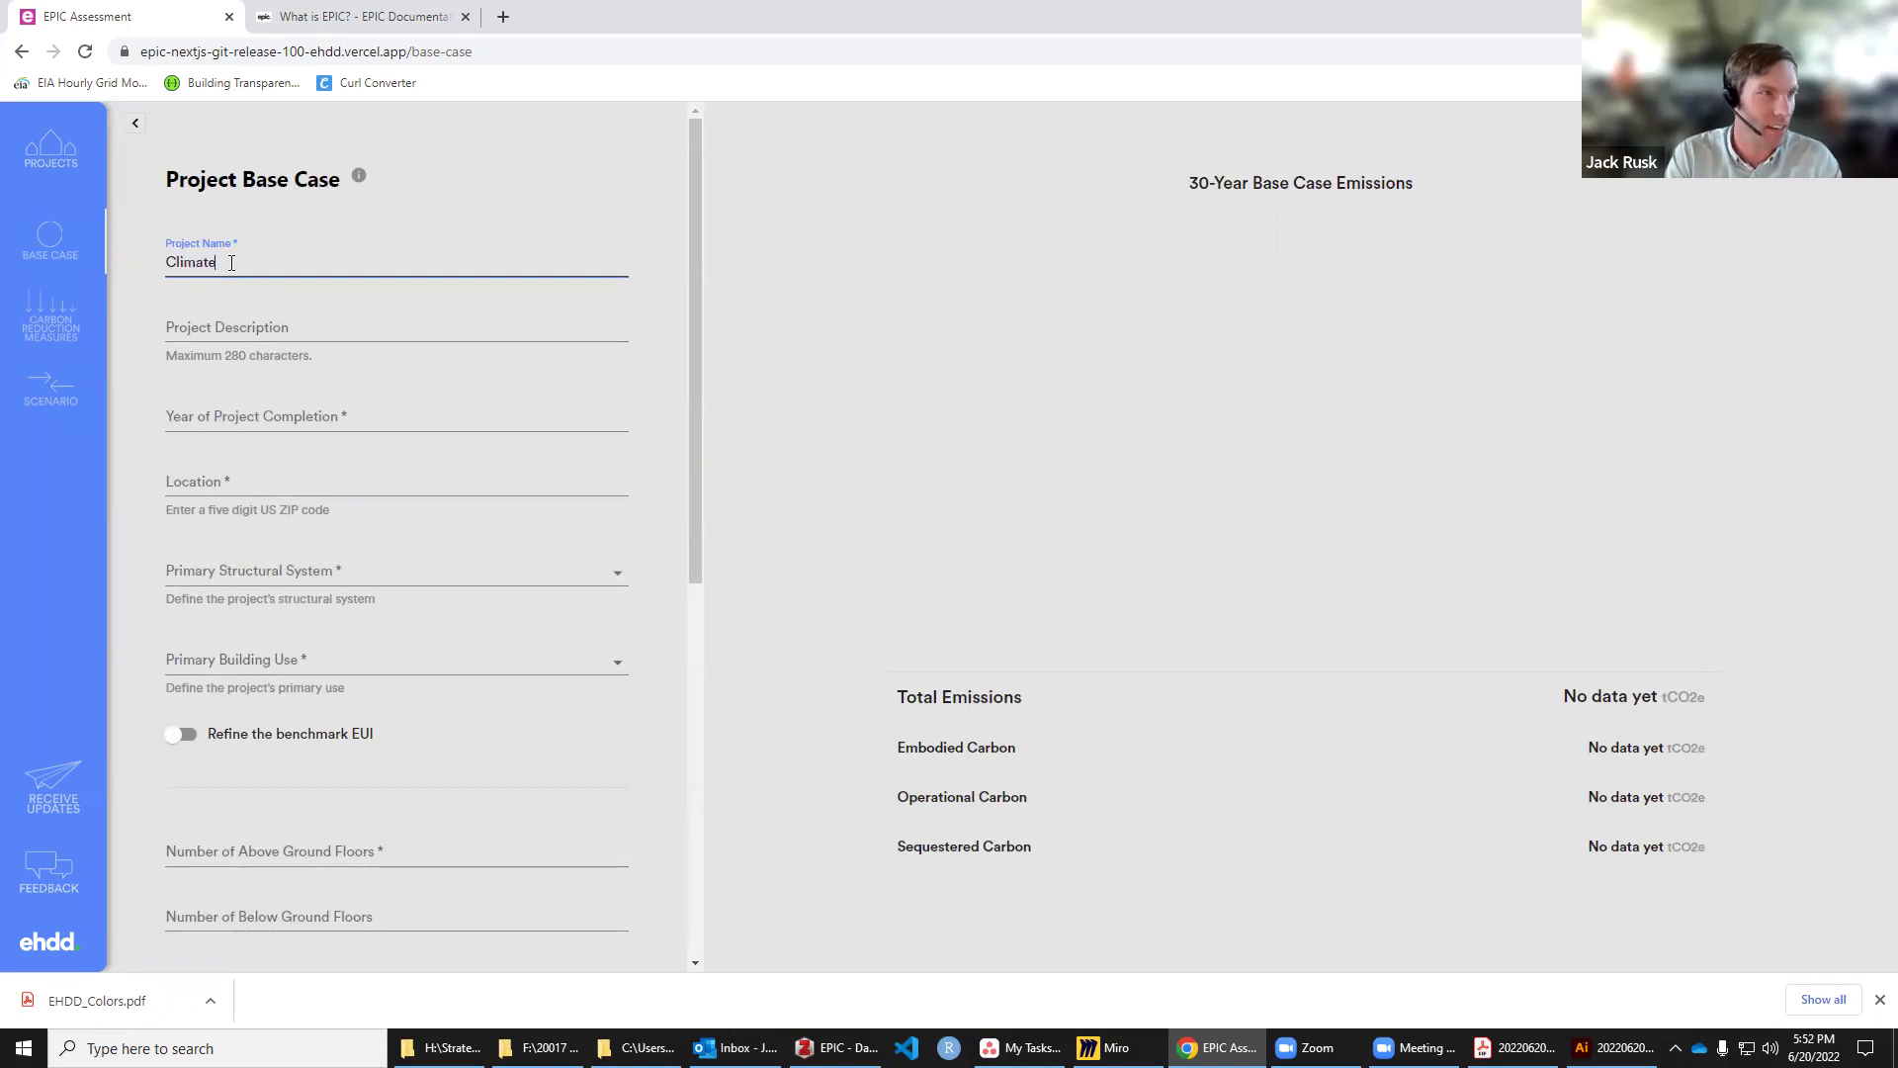
{"action": "type", "text": " Positive Office"}
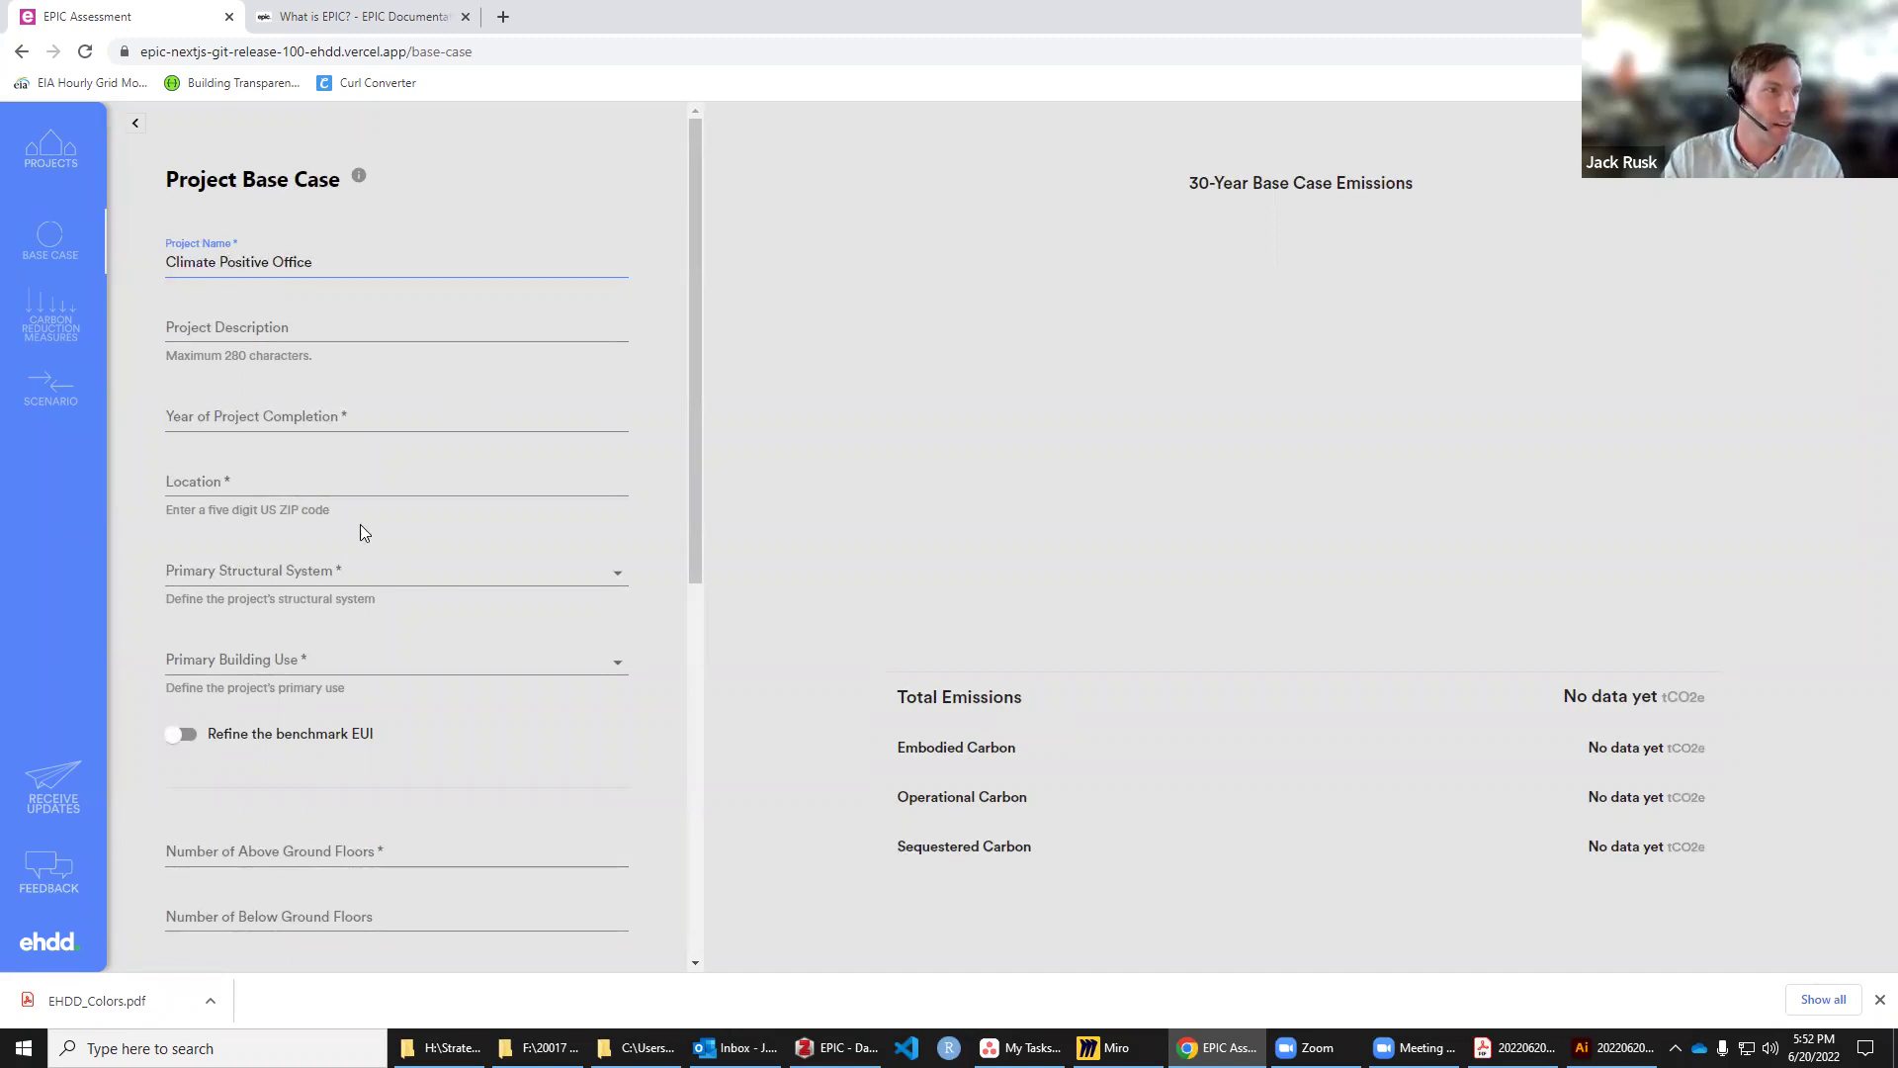
Step: Set the year of project completion to 2025 and the location to ZIP code 94111
{"action": "left_click", "coordinate": [256, 415]}
{"action": "type", "text": "2025"}
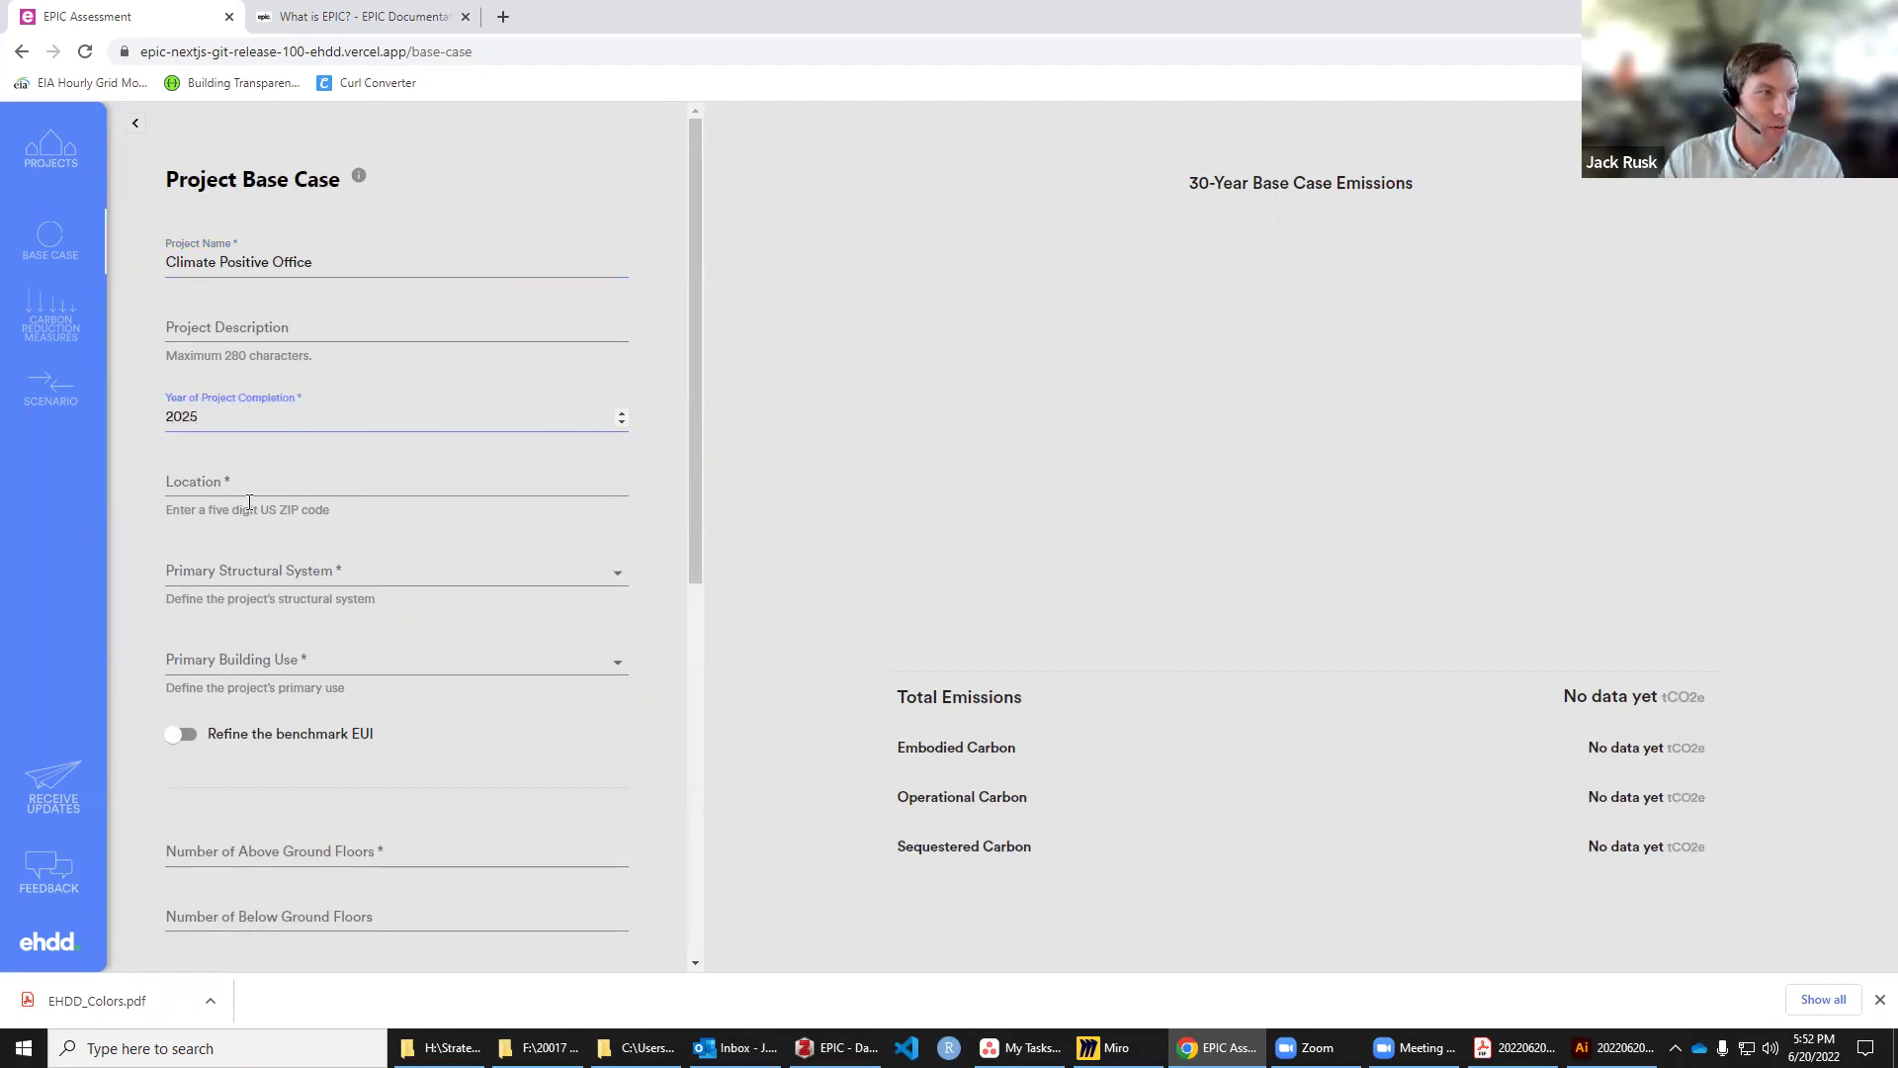
{"action": "left_click", "coordinate": [205, 477]}
{"action": "type", "text": "94111"}
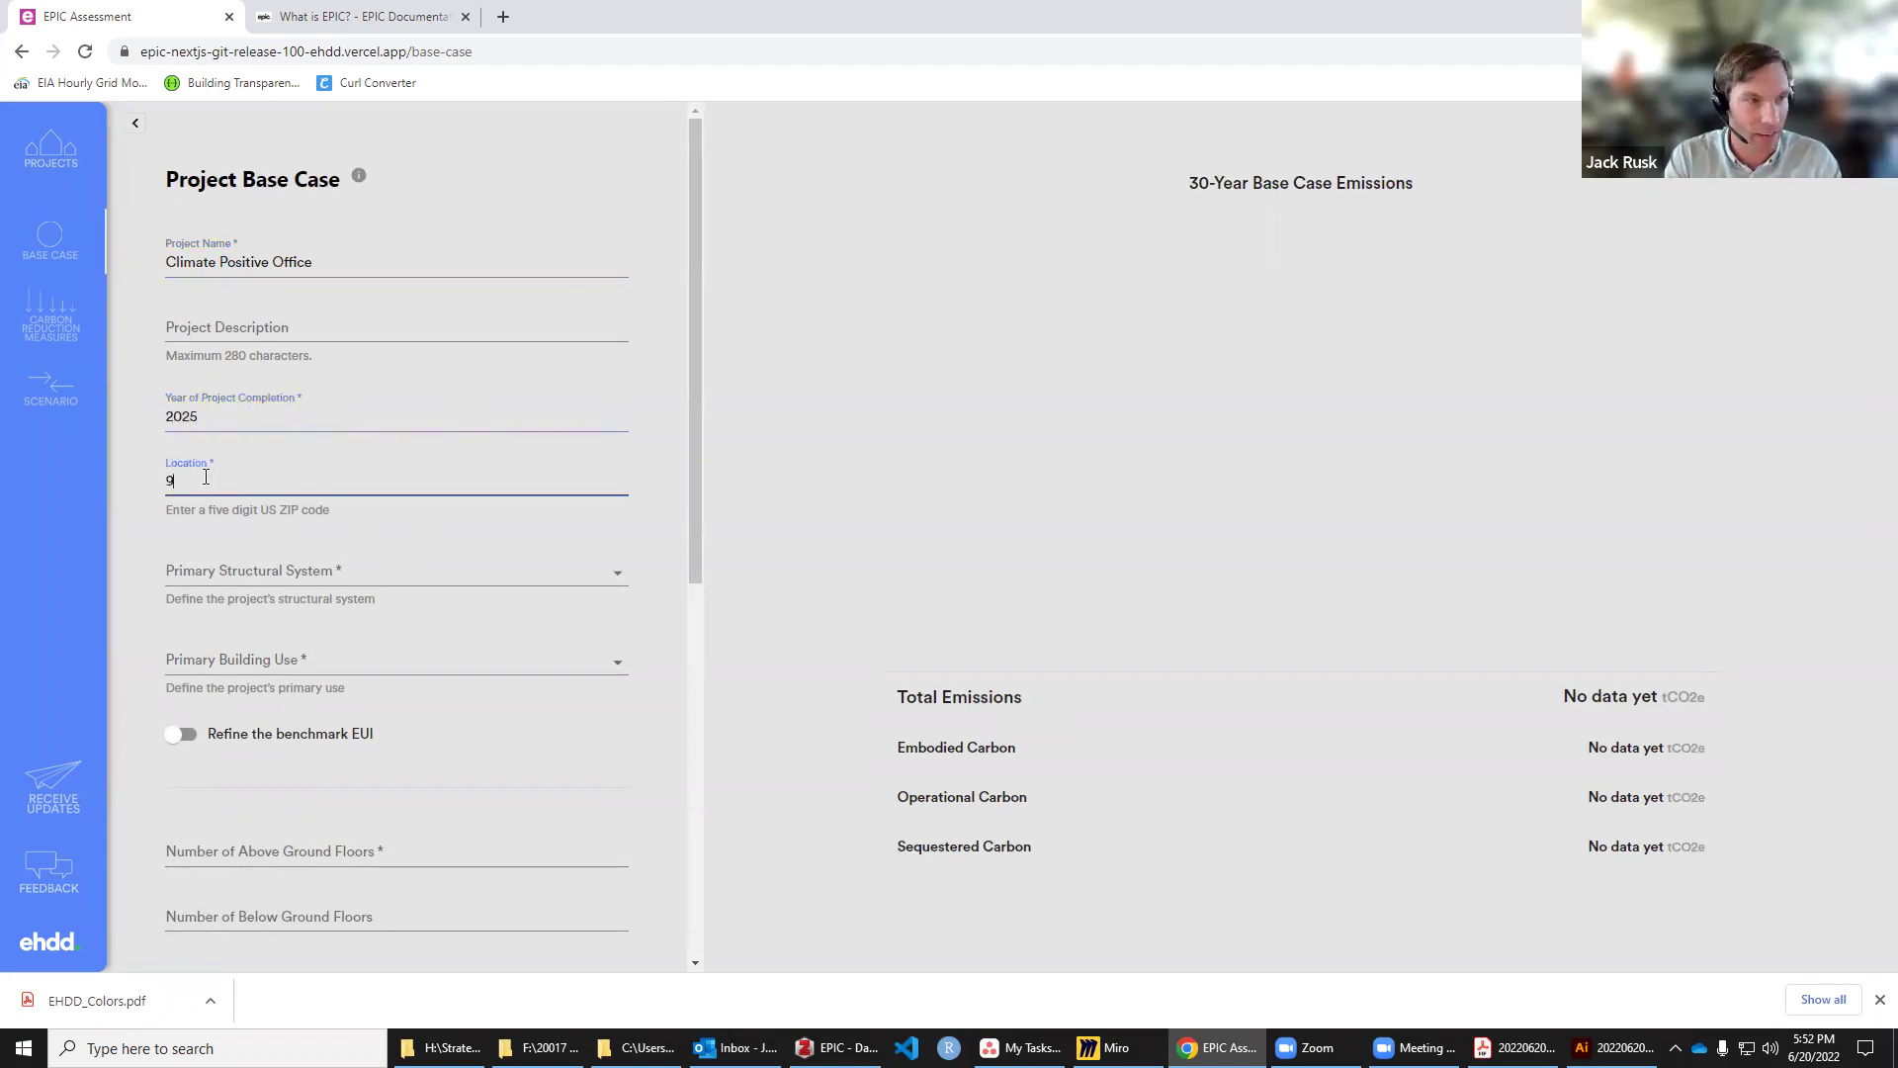
Step: Set the primary structural system to Steel Framed and the primary building use to Office
{"action": "left_click", "coordinate": [205, 590]}
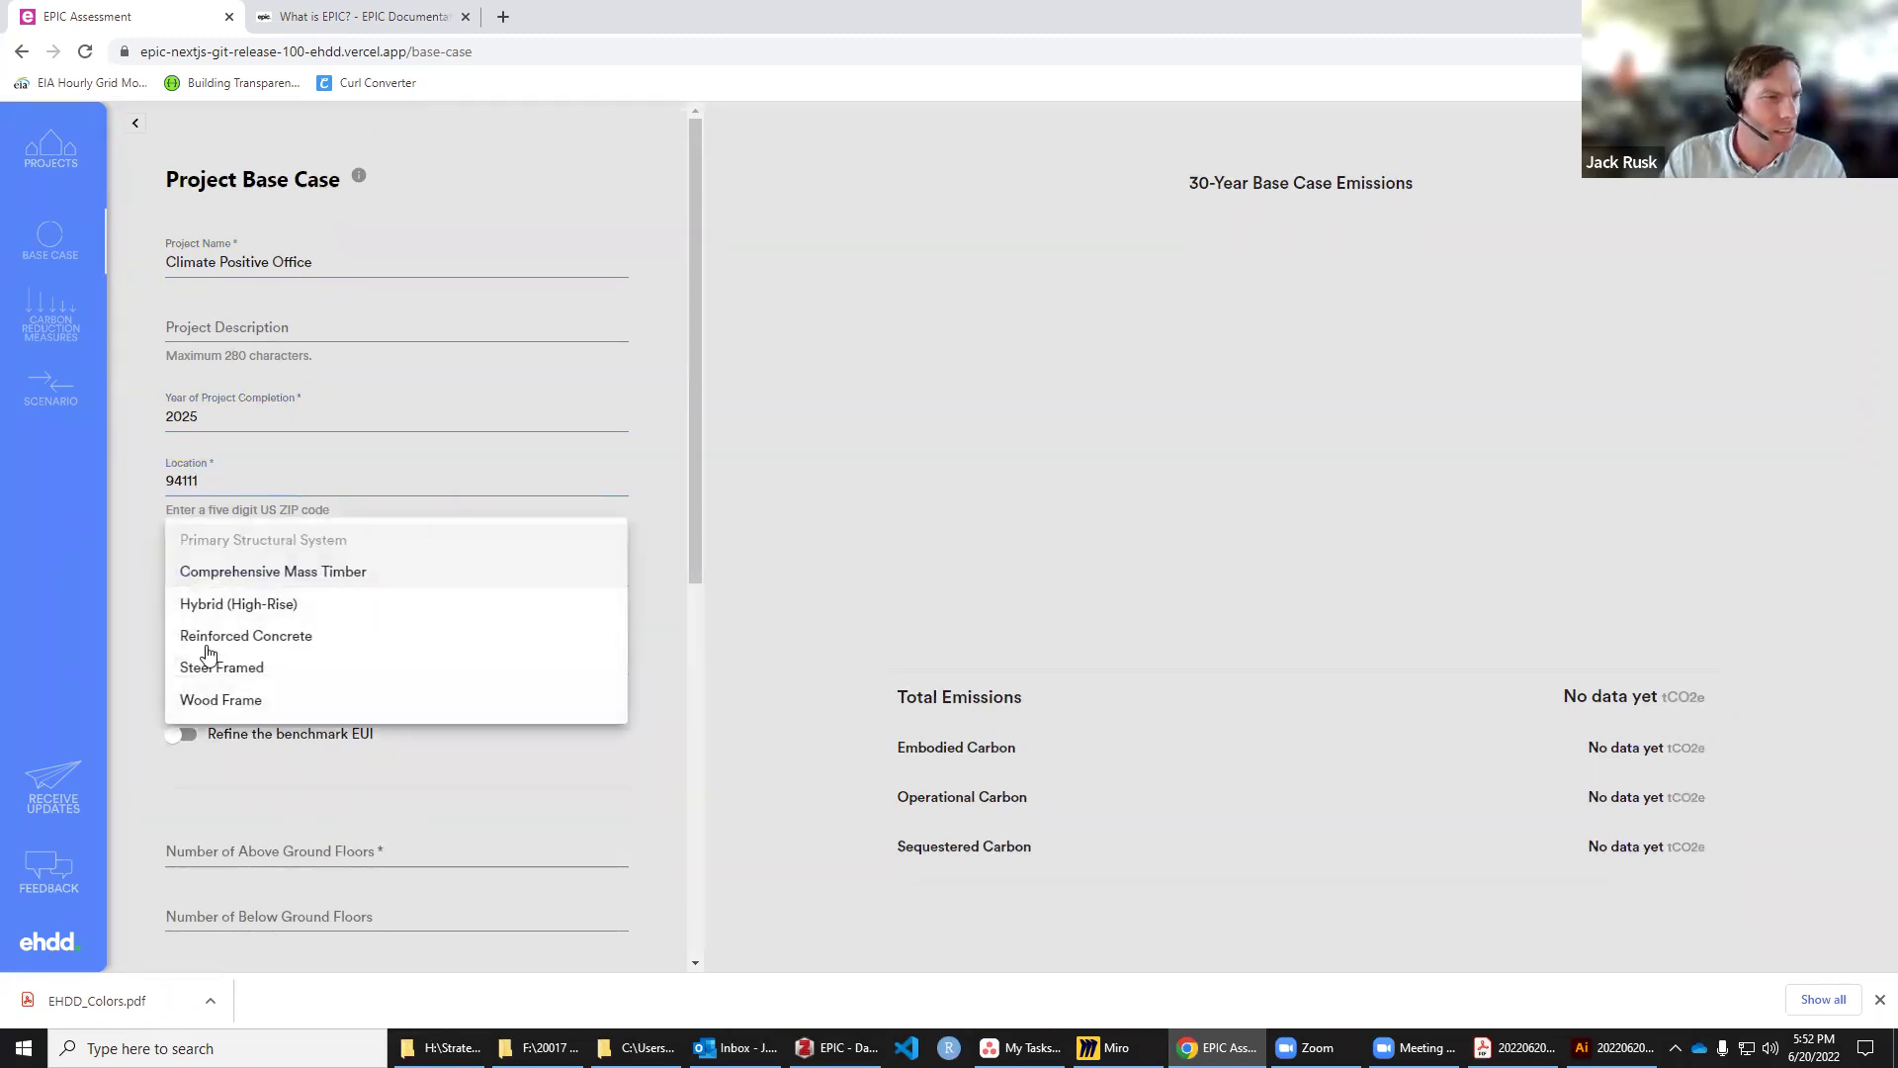
{"action": "left_click", "coordinate": [253, 668]}
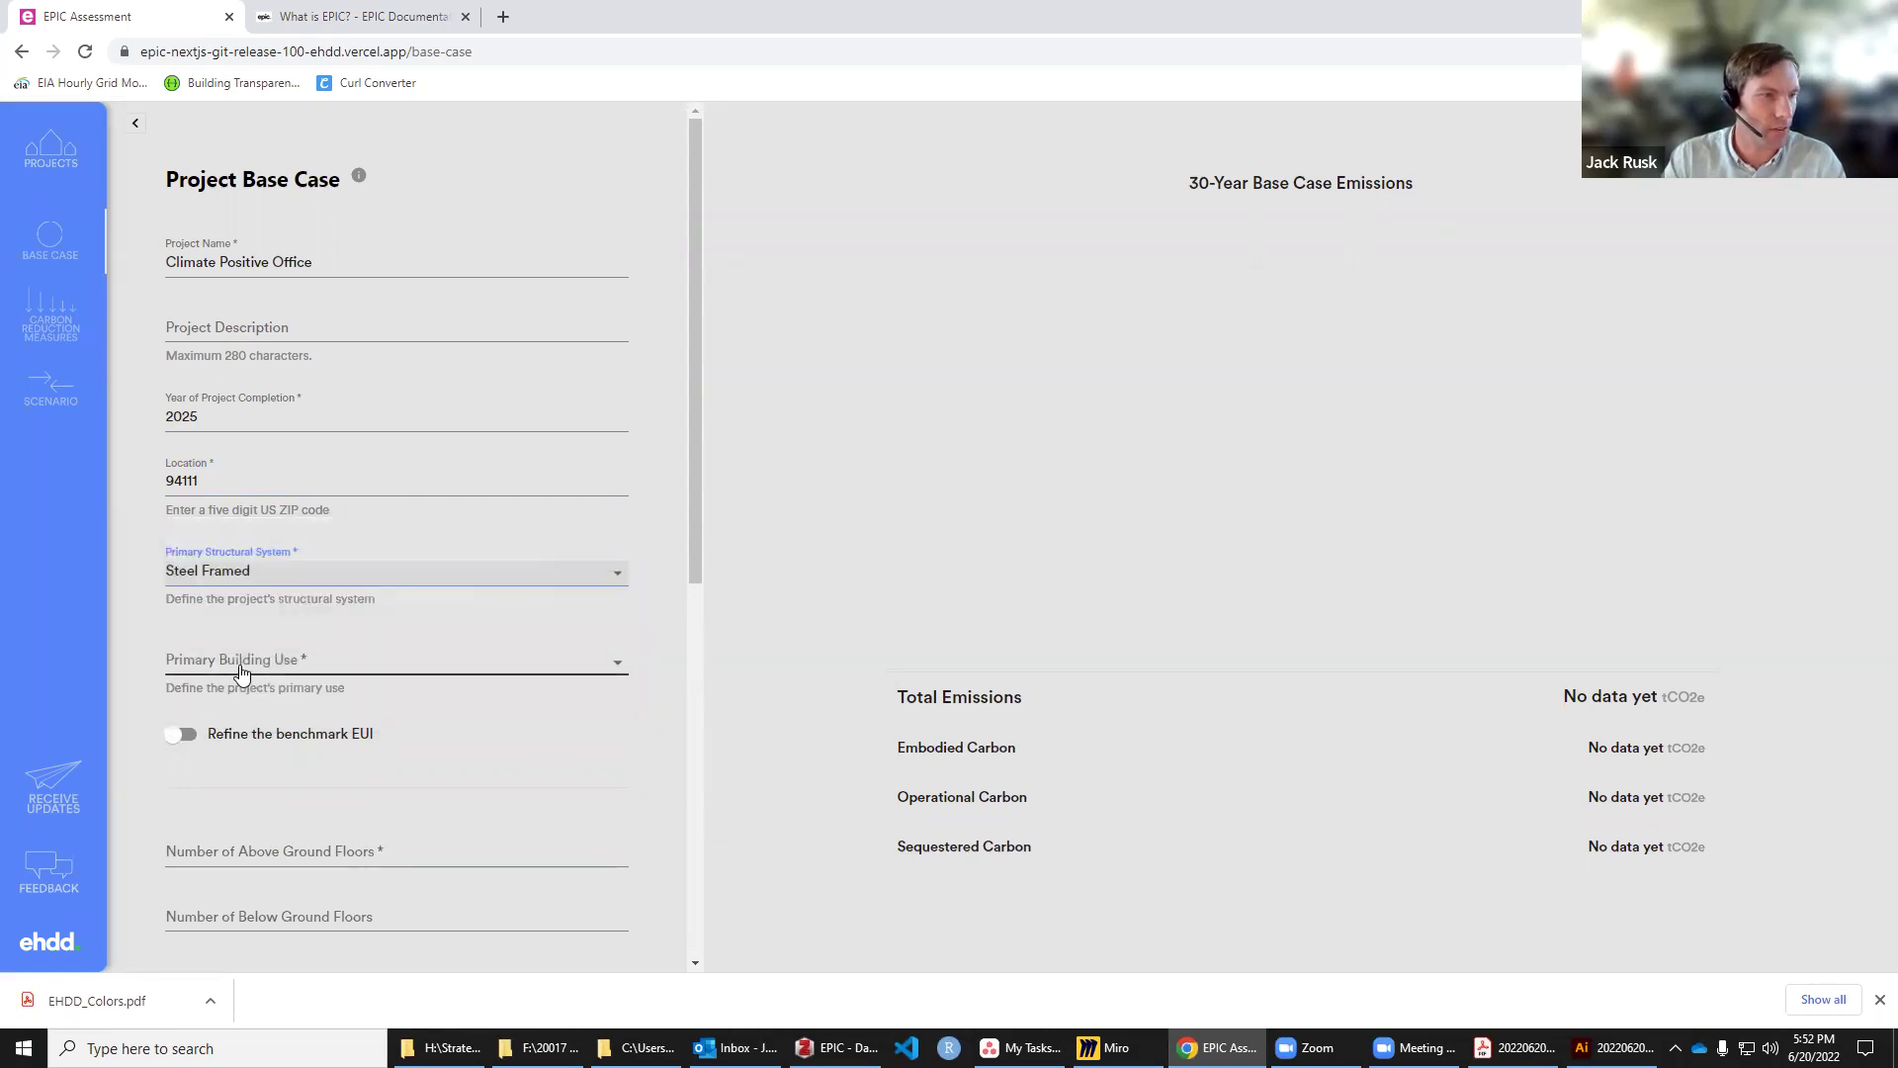
{"action": "left_click", "coordinate": [209, 671]}
{"action": "left_click", "coordinate": [233, 682]}
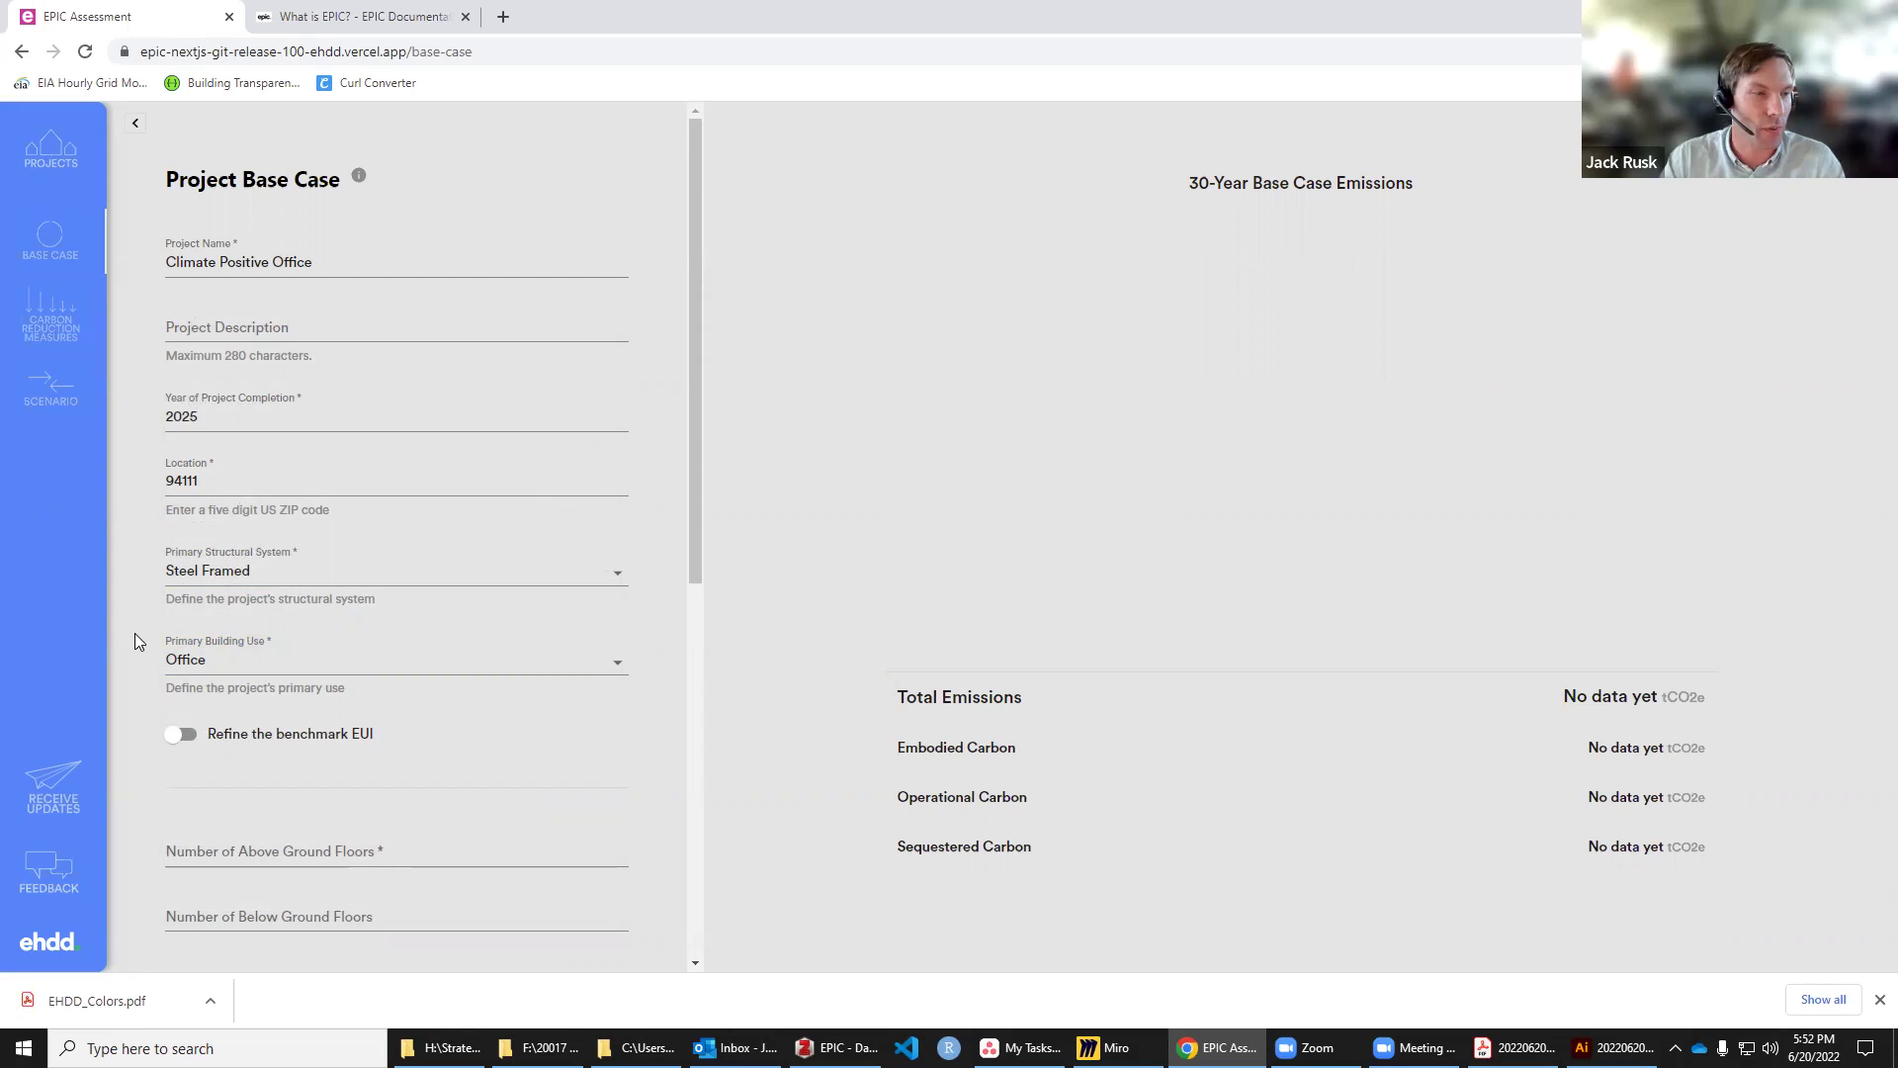
Step: Set the building to 4 above-ground floors and 1 below-ground floor
{"action": "scroll", "coordinate": [134, 641], "scroll_direction": "down", "scroll_amount": 2}
{"action": "left_click", "coordinate": [222, 656]}
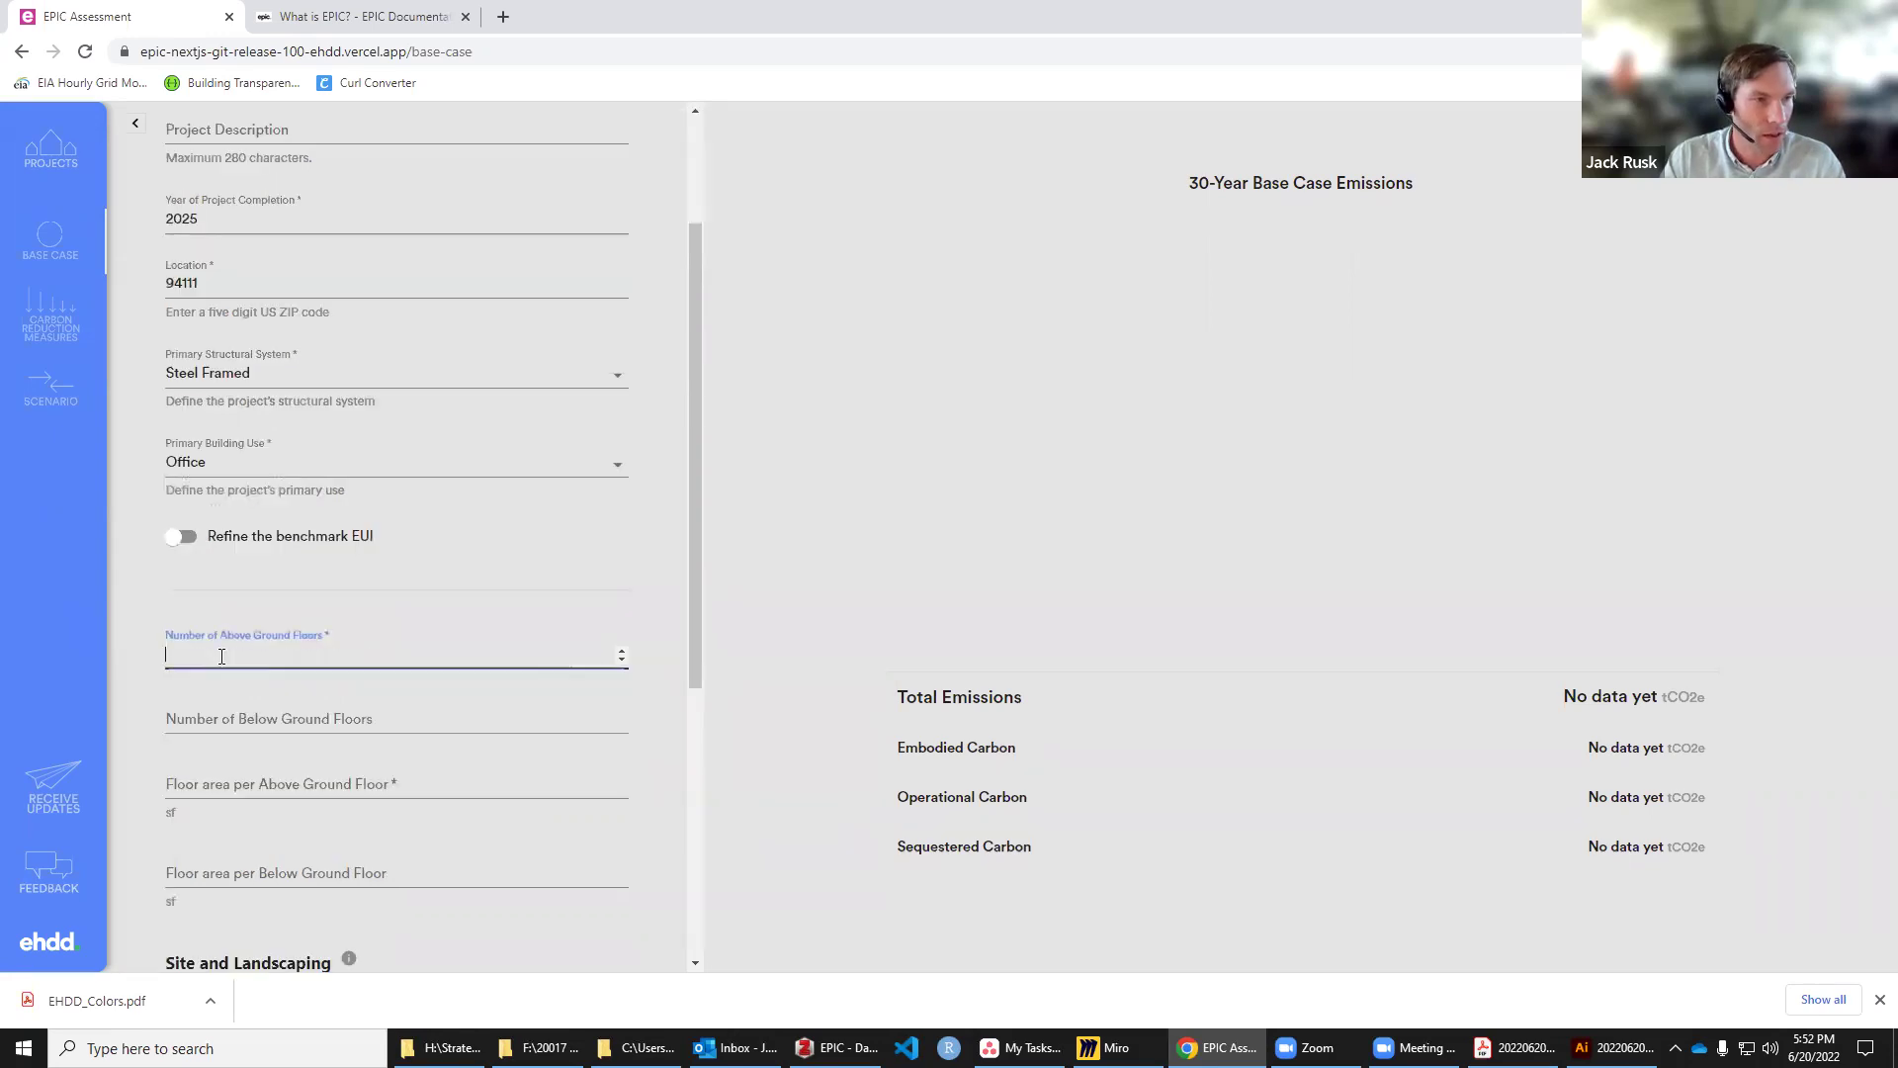
{"action": "type", "text": "4"}
{"action": "left_click", "coordinate": [231, 717]}
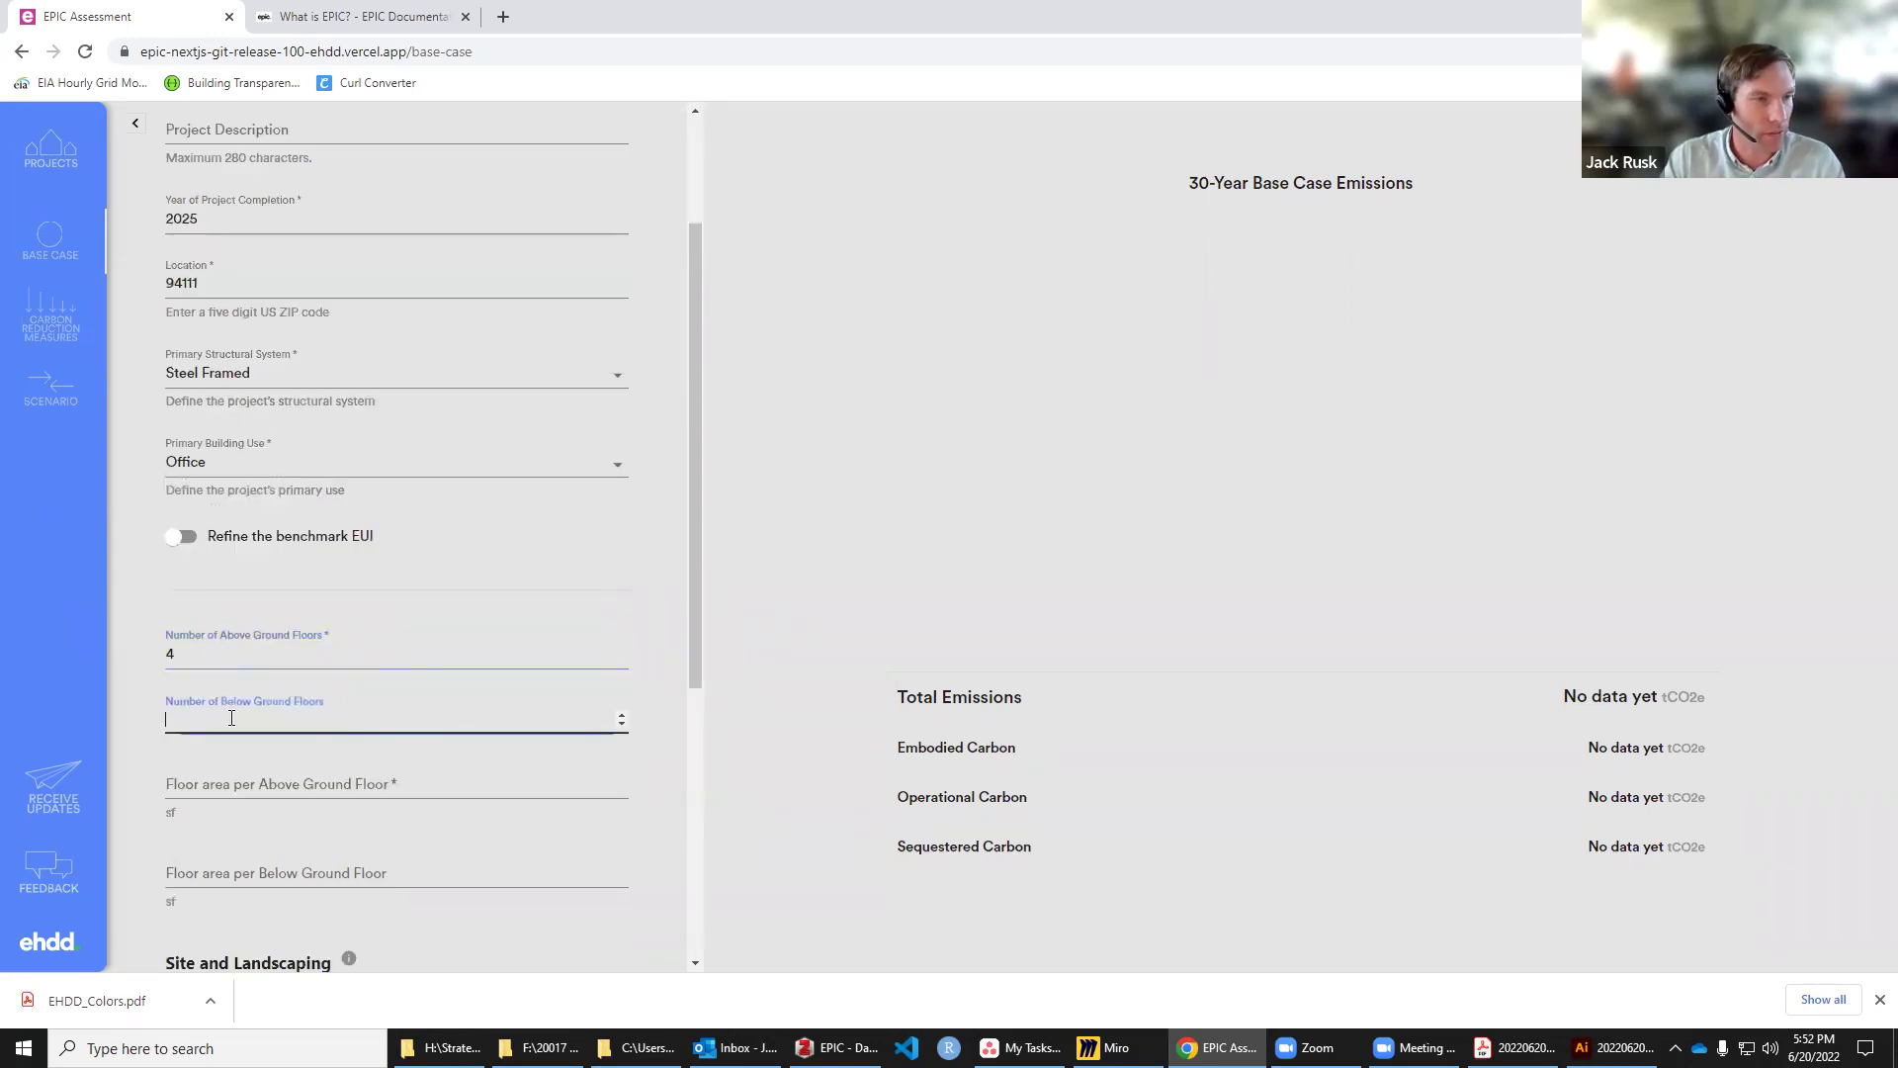
{"action": "type", "text": "1"}
Step: Set the floor area to 12000 sf per above-ground floor and 2000 sf per below-ground floor
{"action": "left_click", "coordinate": [212, 773]}
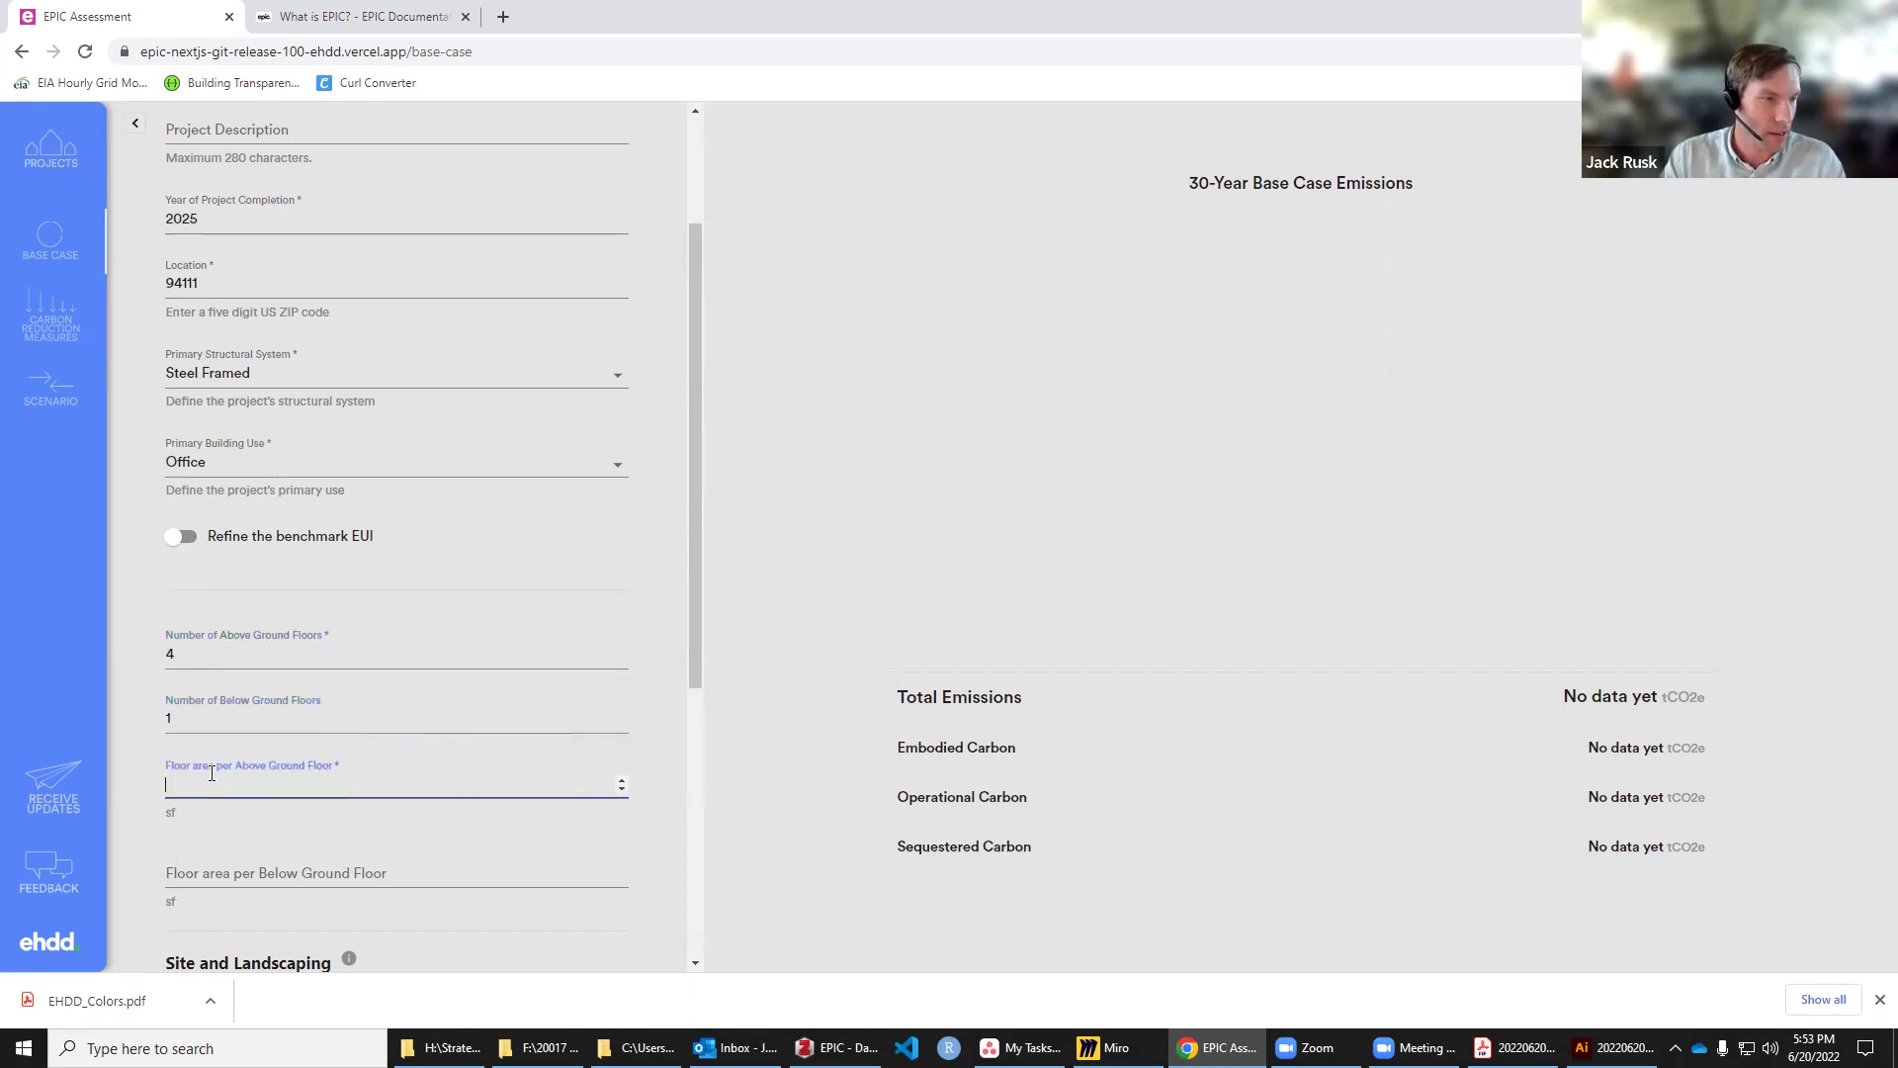
{"action": "type", "text": "12000"}
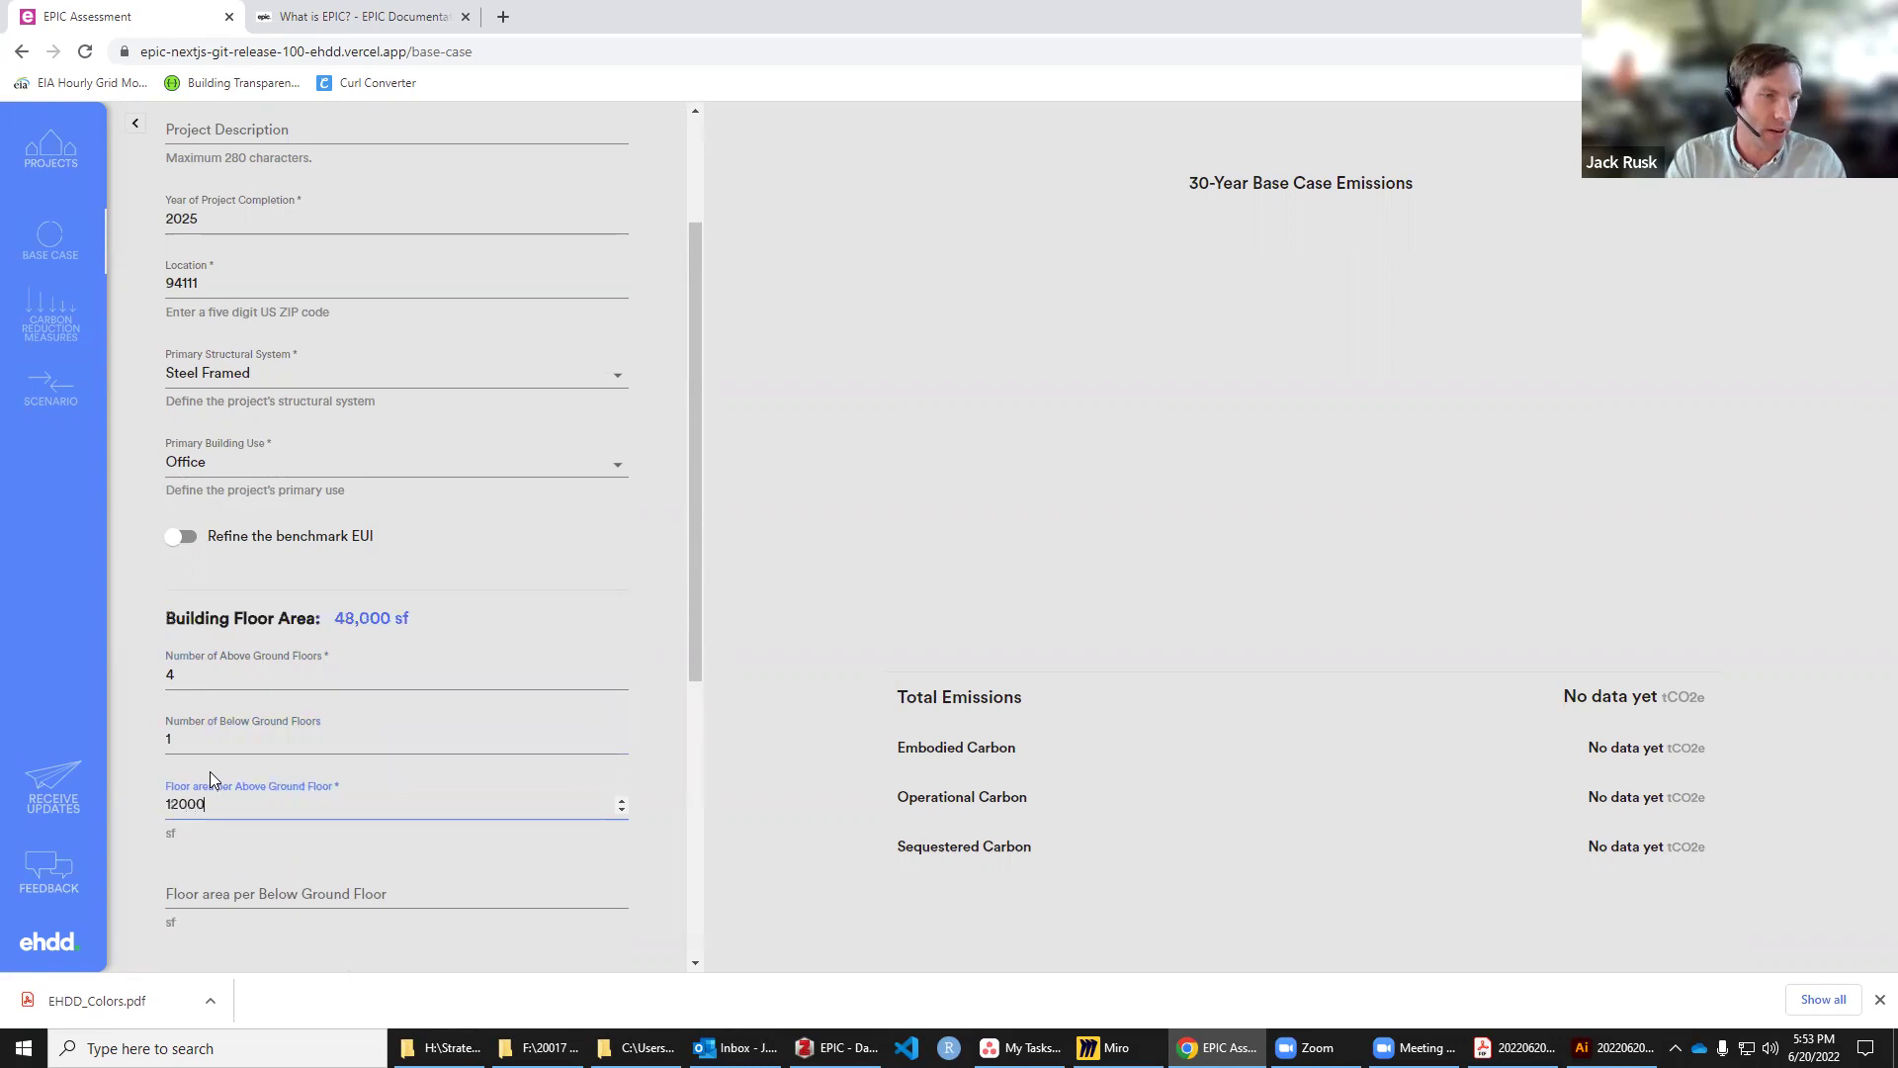
{"action": "left_click", "coordinate": [204, 892]}
{"action": "type", "text": "2000"}
{"action": "left_click", "coordinate": [129, 853]}
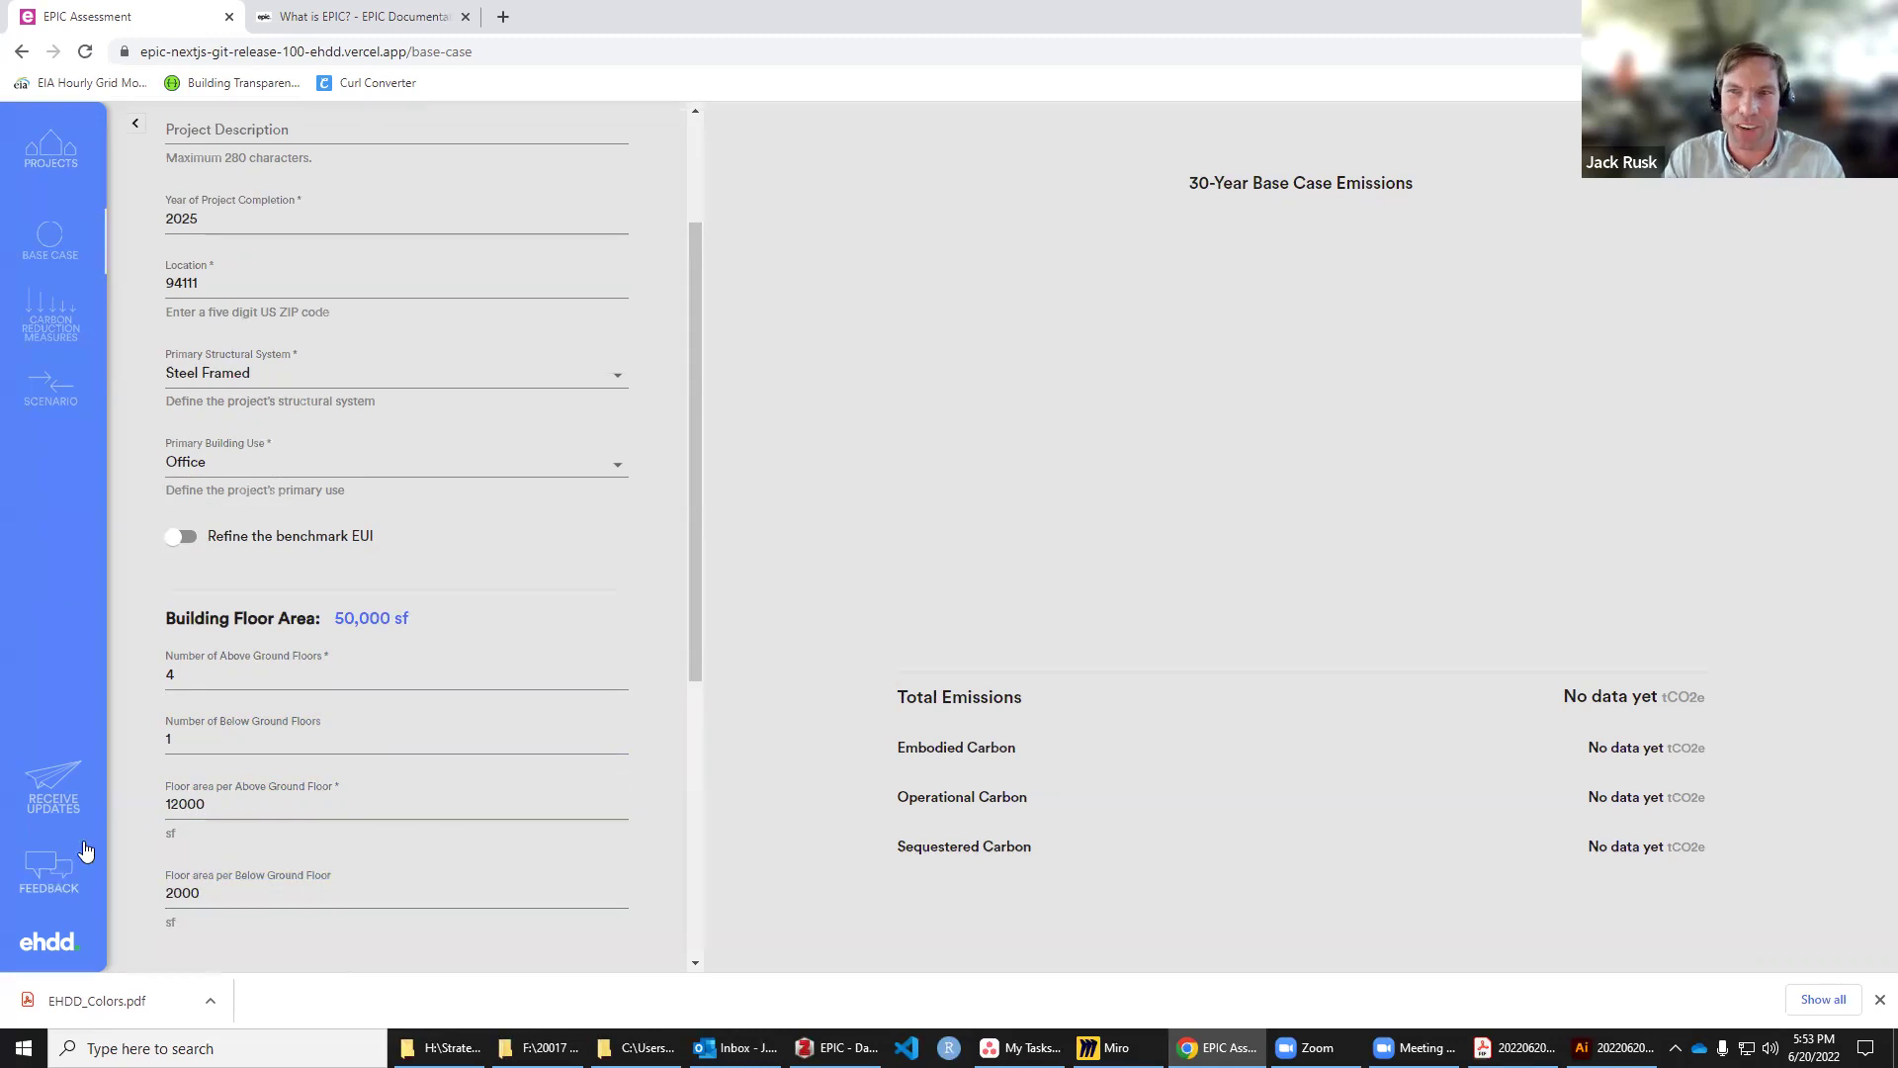
Step: Save the base case with the site, landscaping and model assumption settings left at their defaults
{"action": "scroll", "coordinate": [676, 649], "scroll_direction": "down", "scroll_amount": 2}
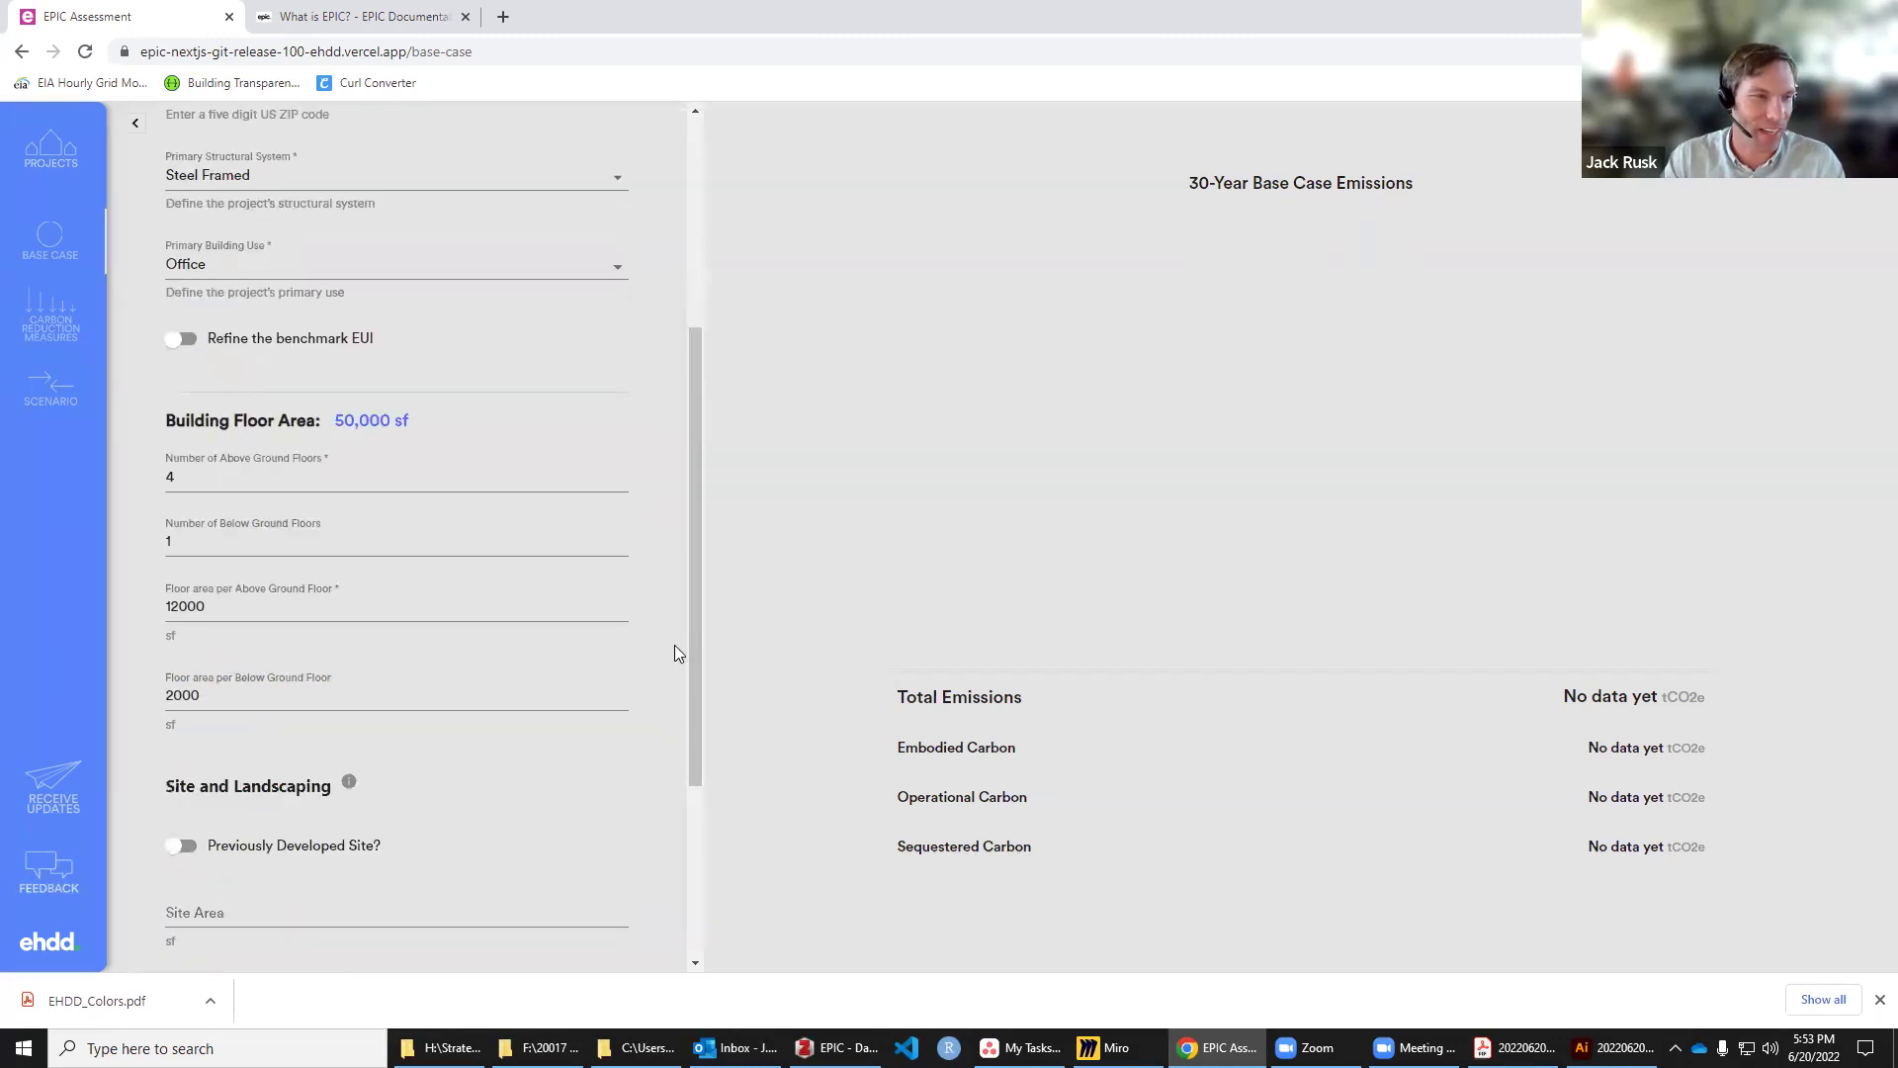
{"action": "scroll", "coordinate": [677, 653], "scroll_direction": "down", "scroll_amount": 2}
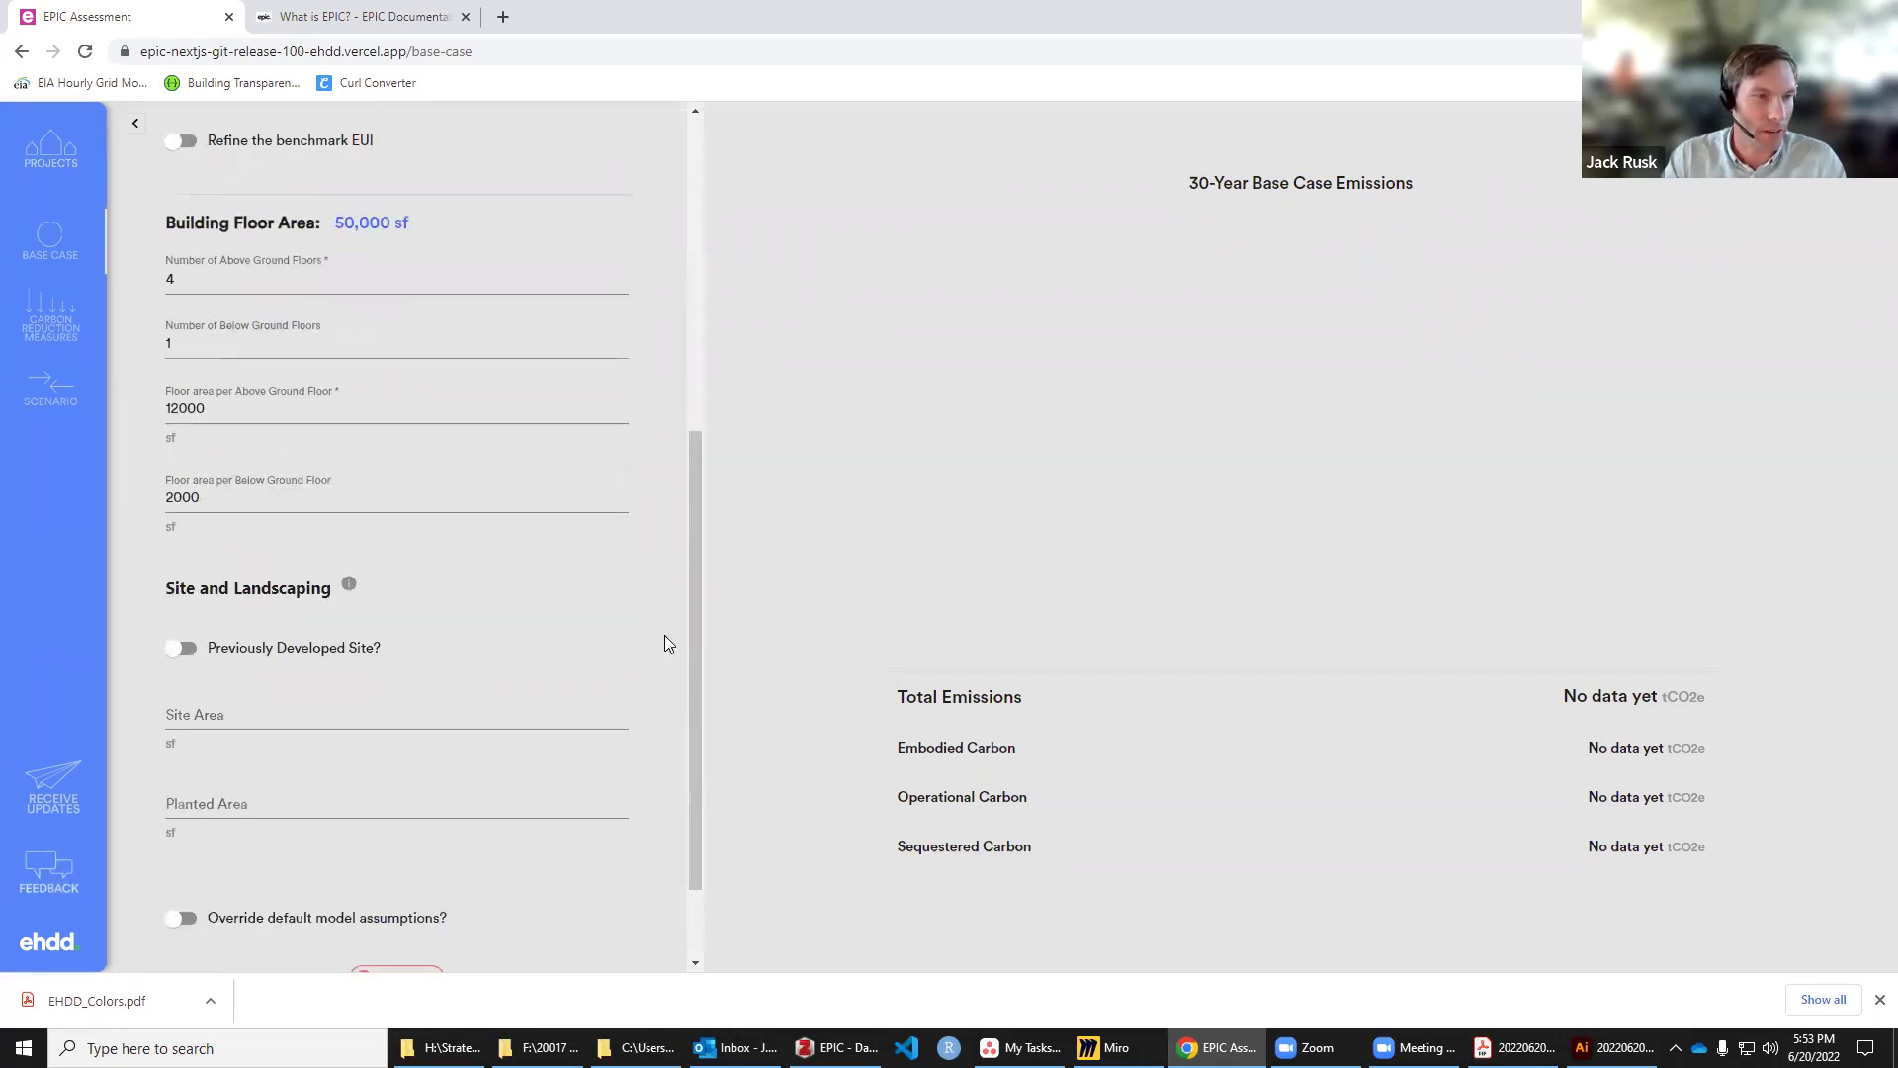
{"action": "scroll", "coordinate": [664, 635], "scroll_direction": "down", "scroll_amount": 2}
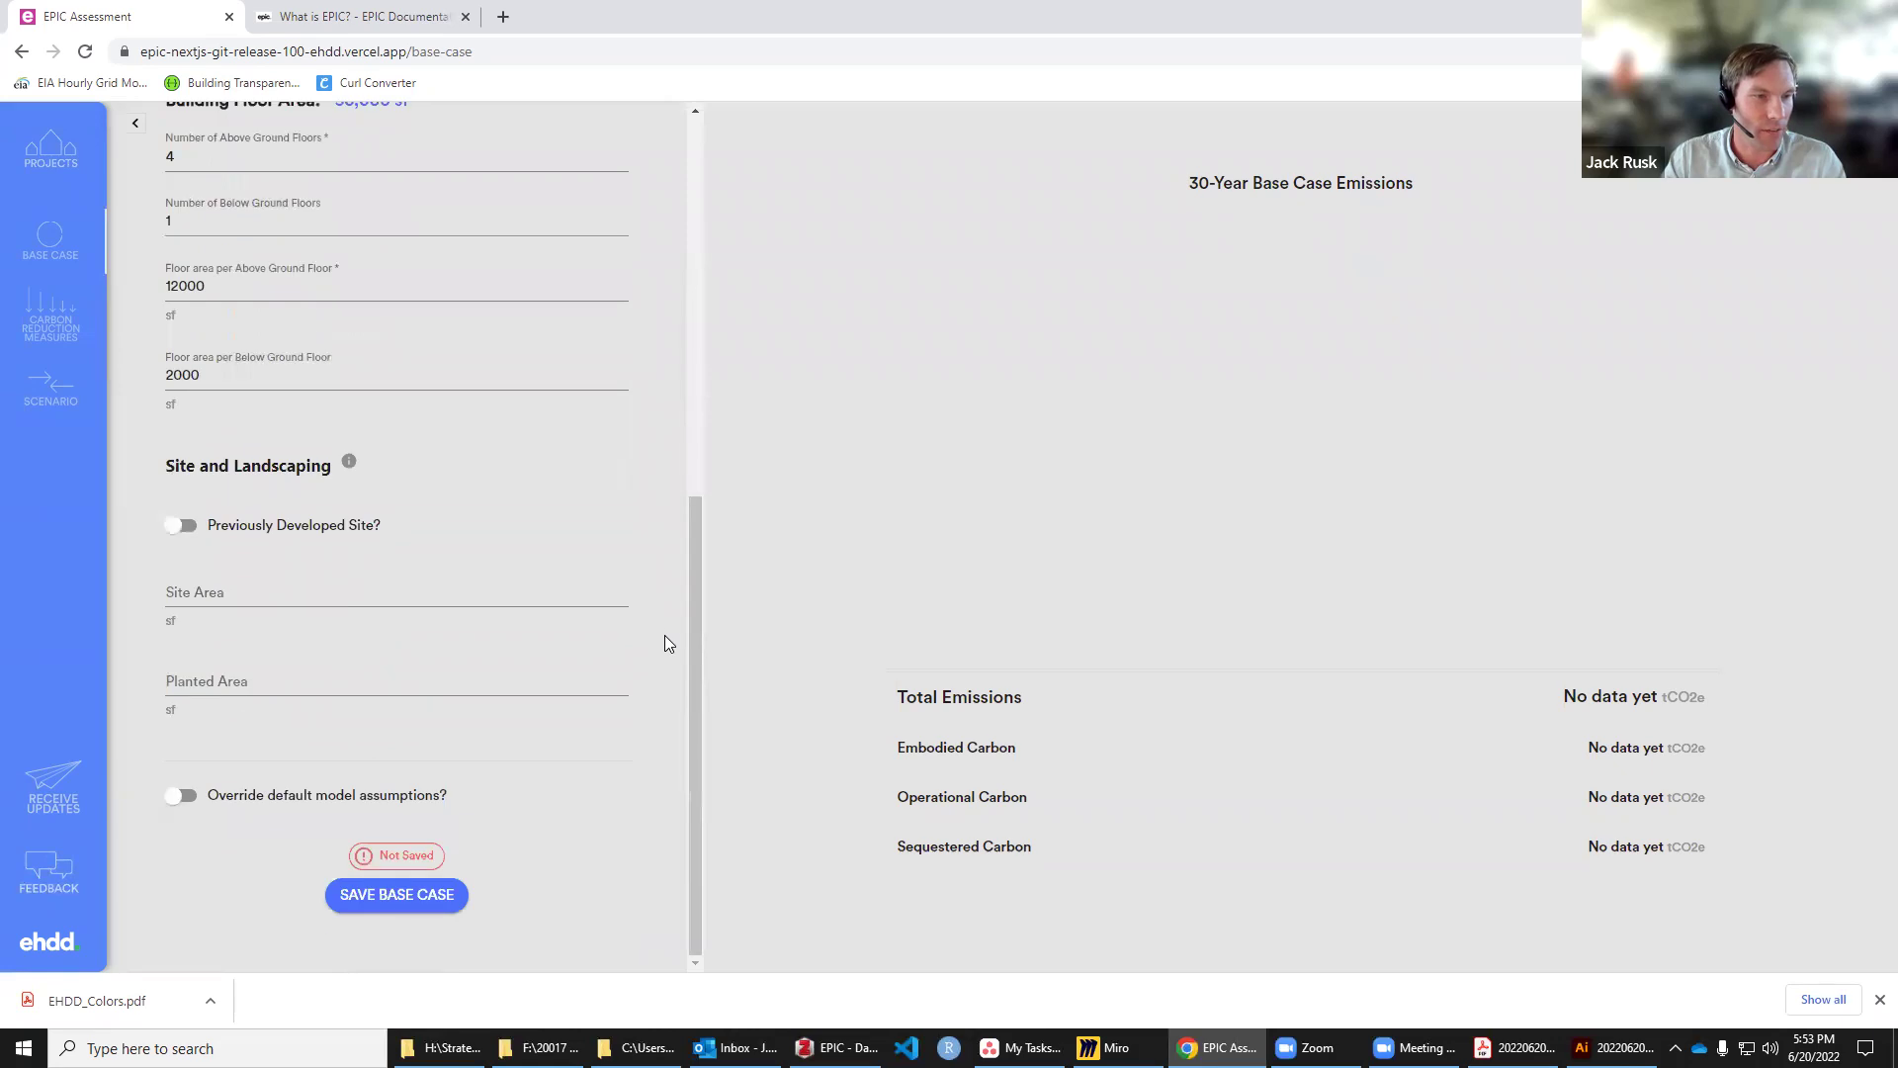
{"action": "left_click", "coordinate": [397, 894]}
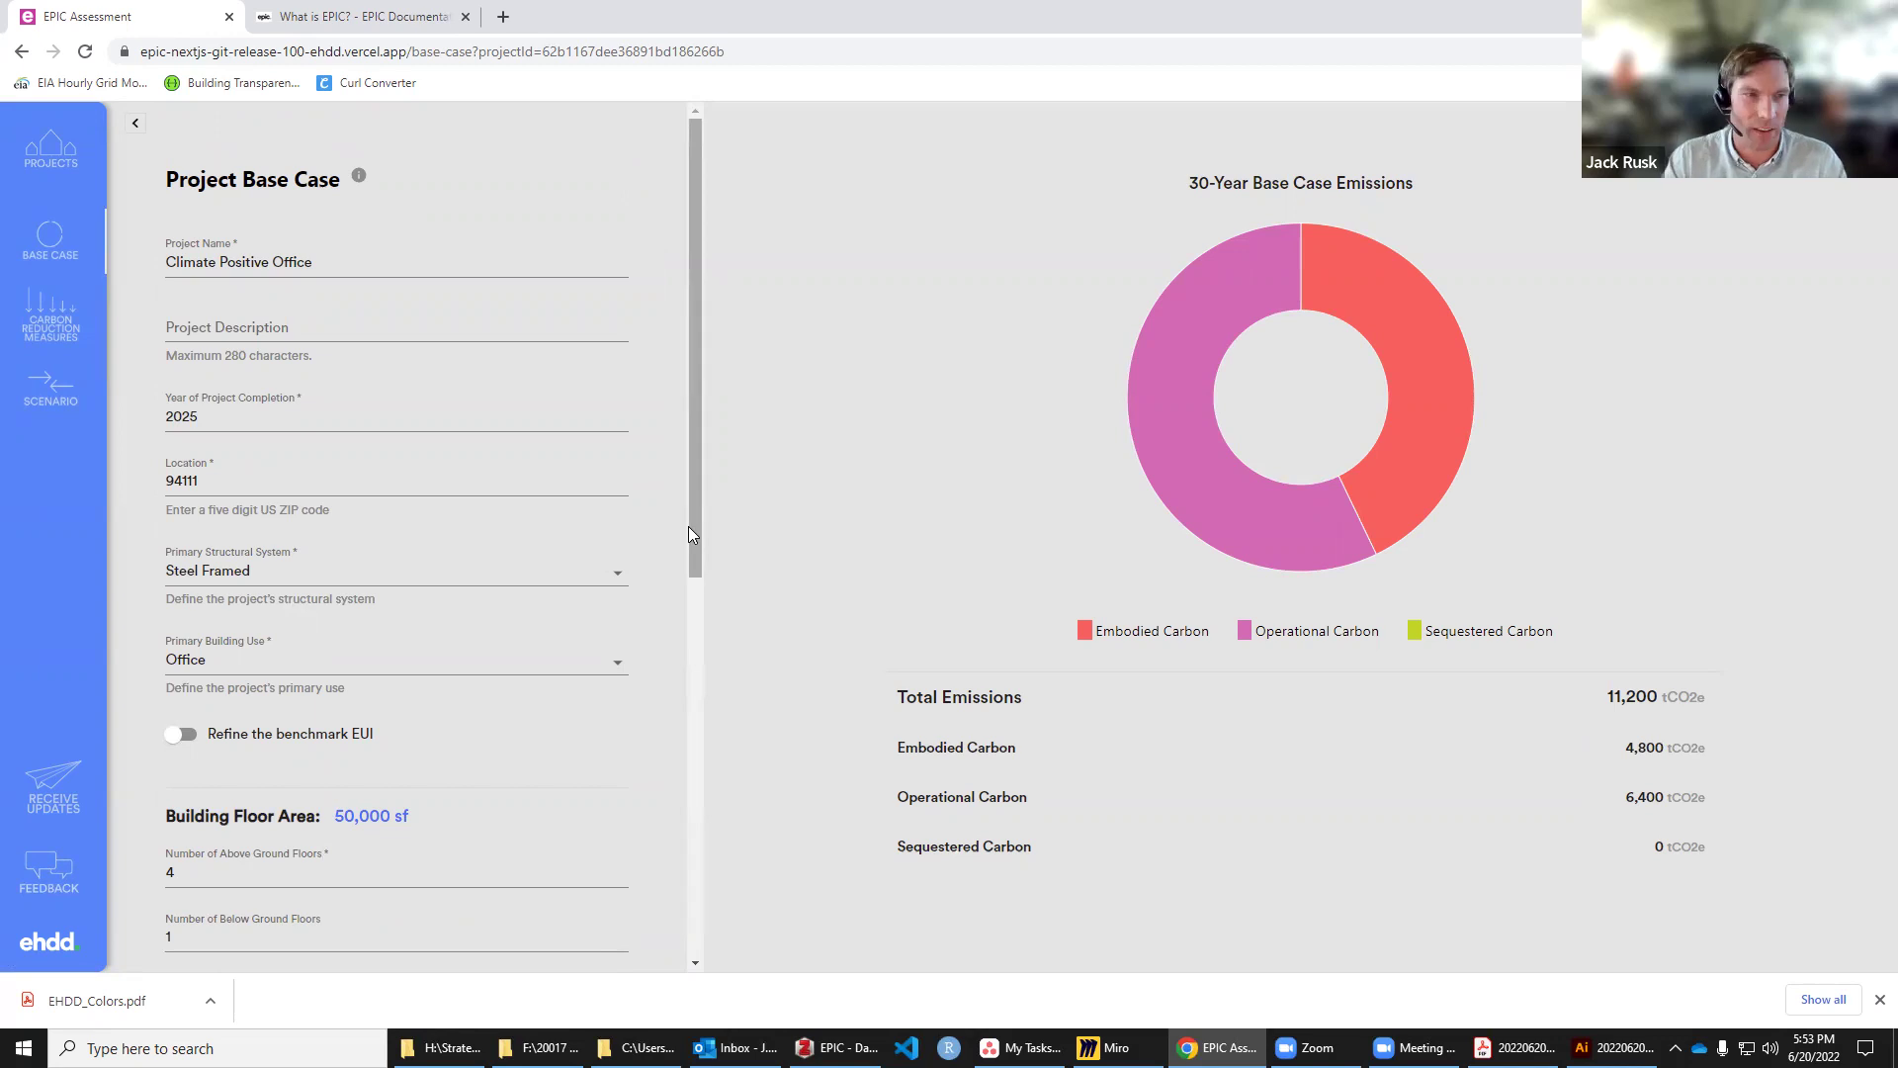
Step: Turn on the override of default model assumptions to review its fields, and turn it off again
{"action": "left_click_drag", "start_coordinate": [689, 528], "coordinate": [699, 890]}
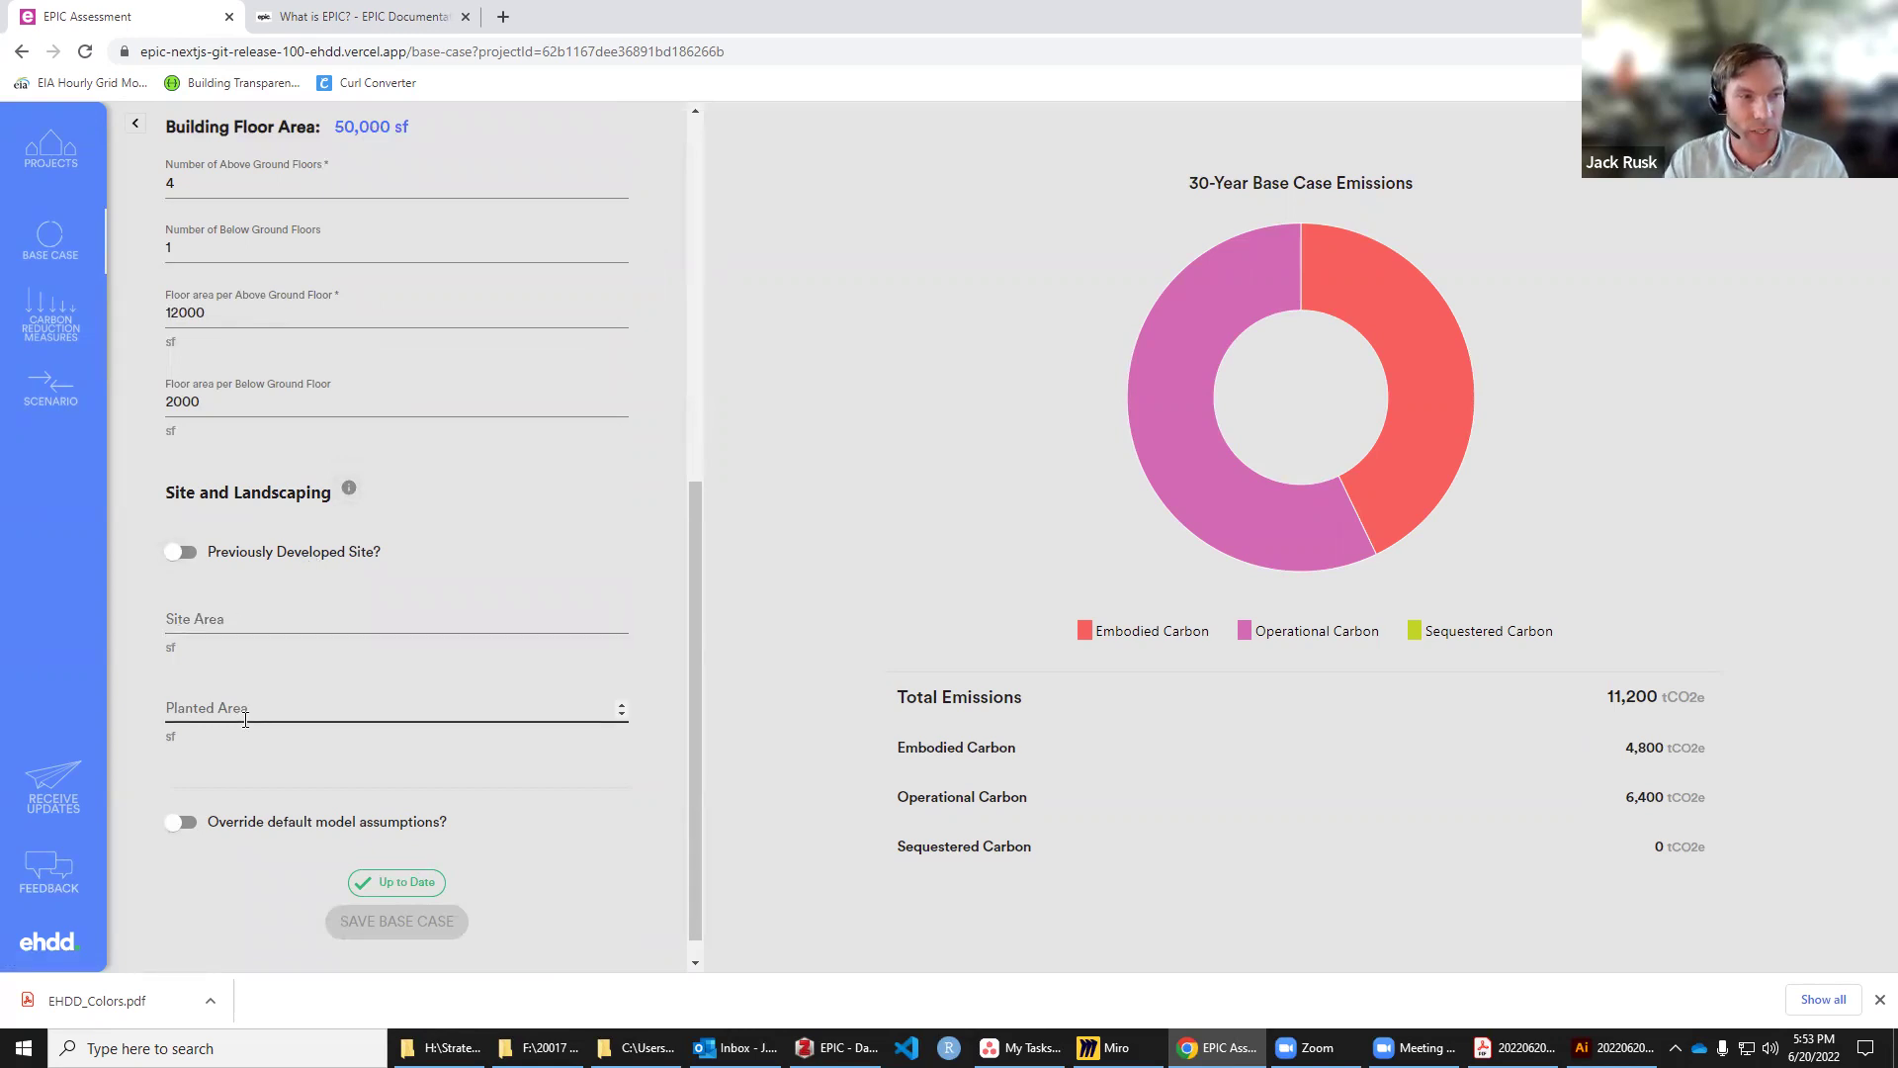
{"action": "left_click", "coordinate": [179, 823]}
{"action": "scroll", "coordinate": [151, 781], "scroll_direction": "down", "scroll_amount": 3}
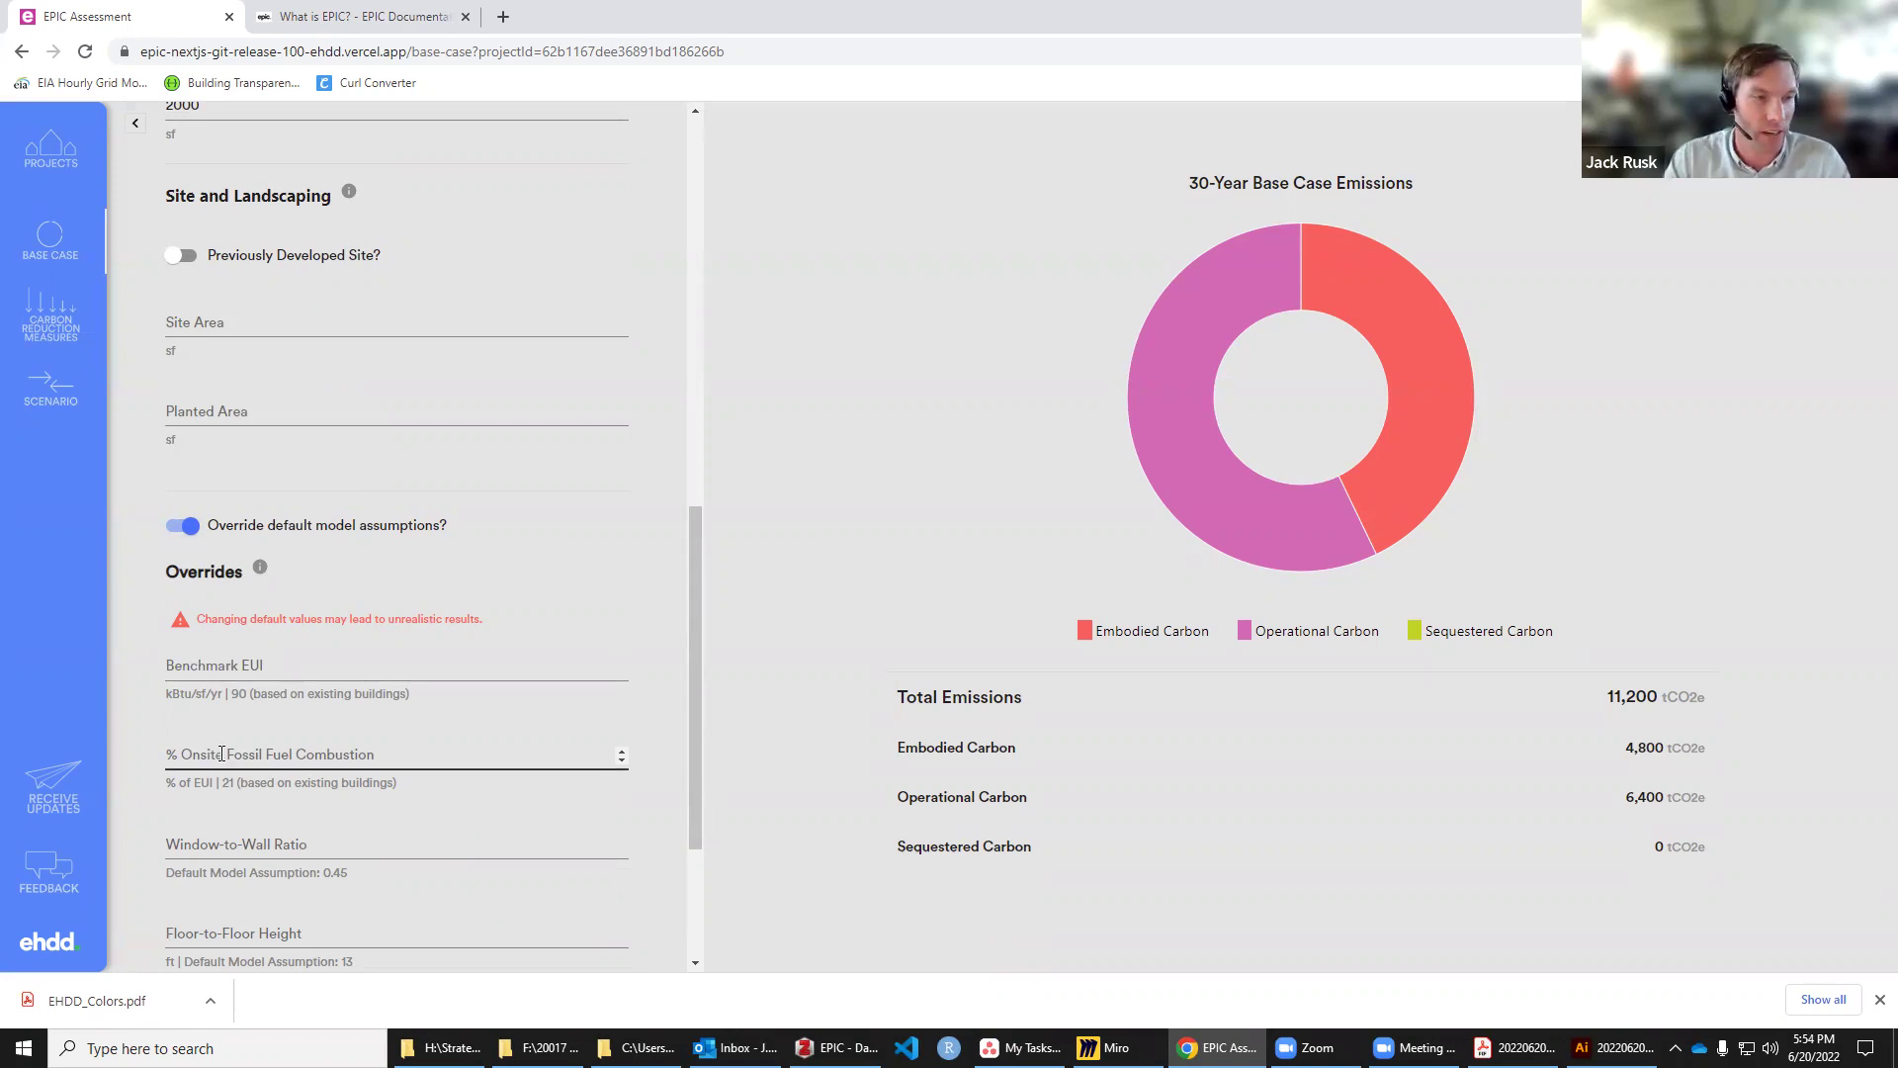
{"action": "scroll", "coordinate": [219, 756], "scroll_direction": "down", "scroll_amount": 2}
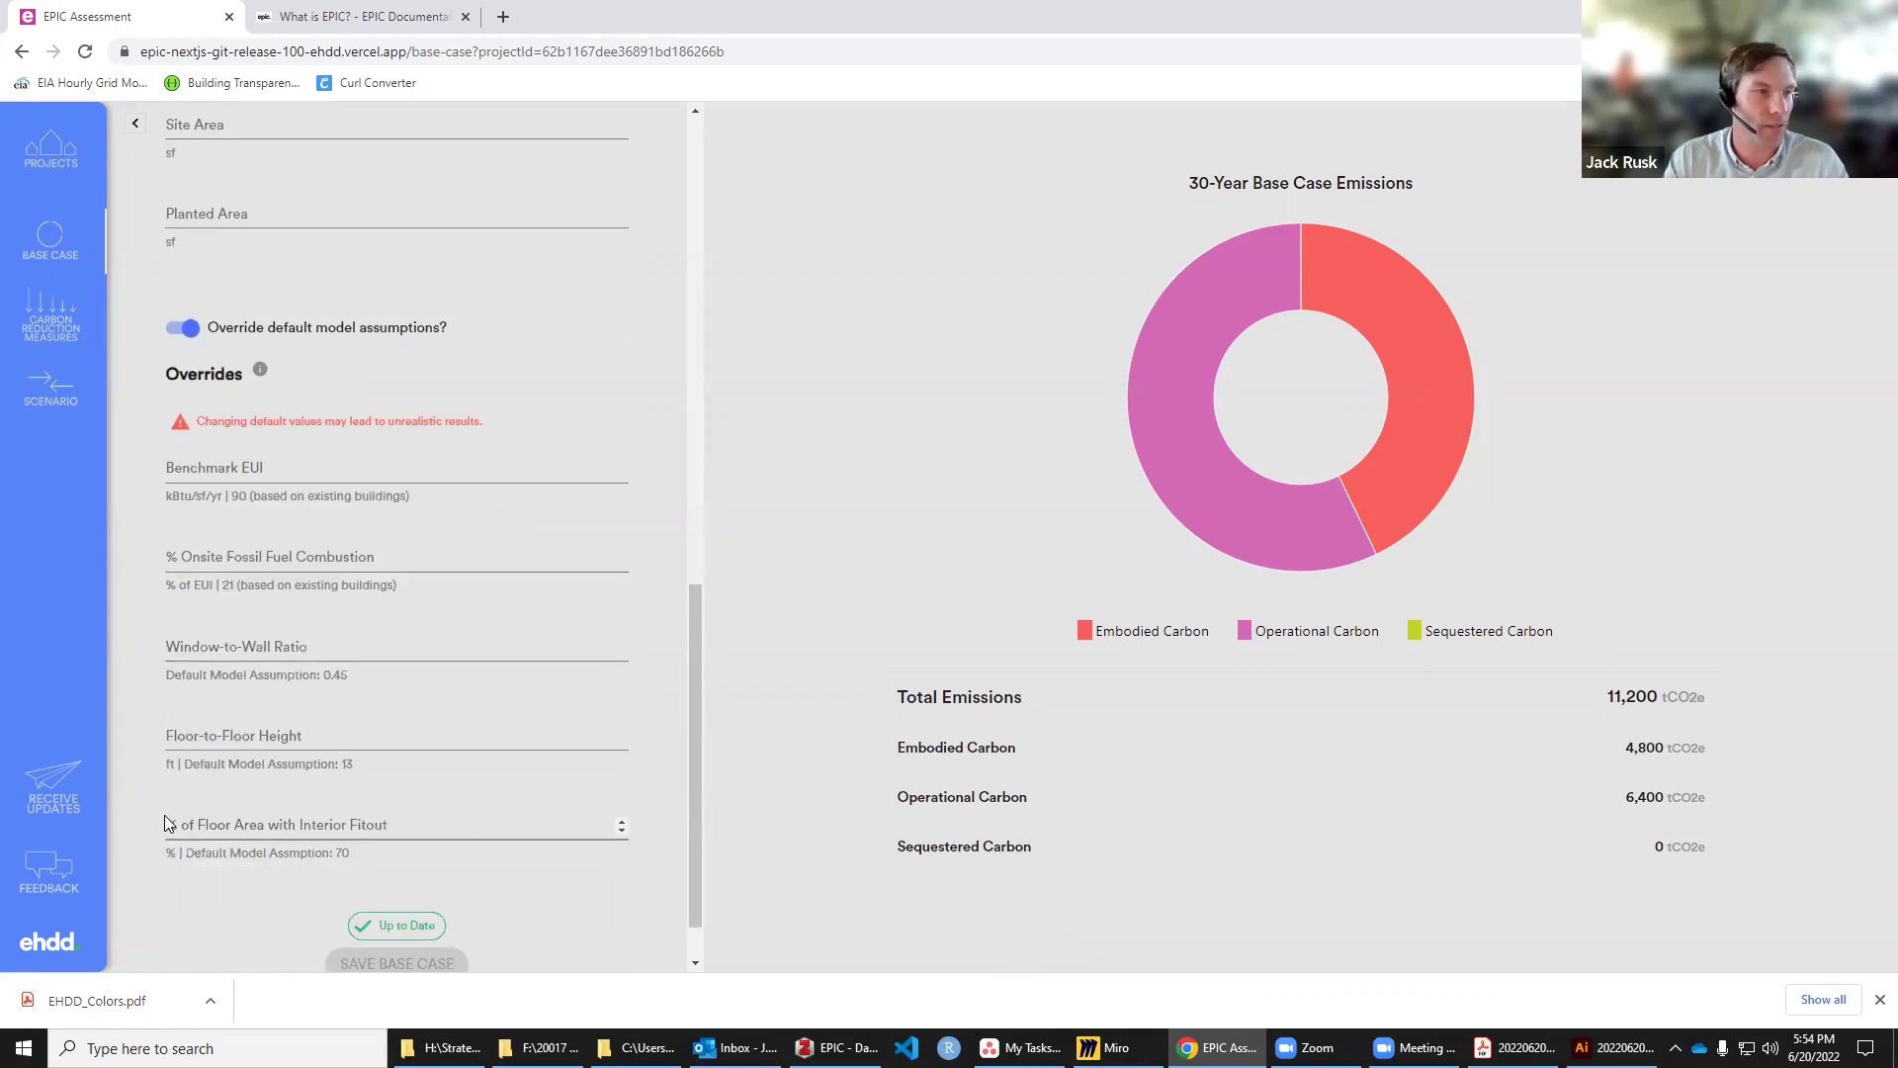
{"action": "scroll", "coordinate": [218, 708], "scroll_direction": "up", "scroll_amount": 1}
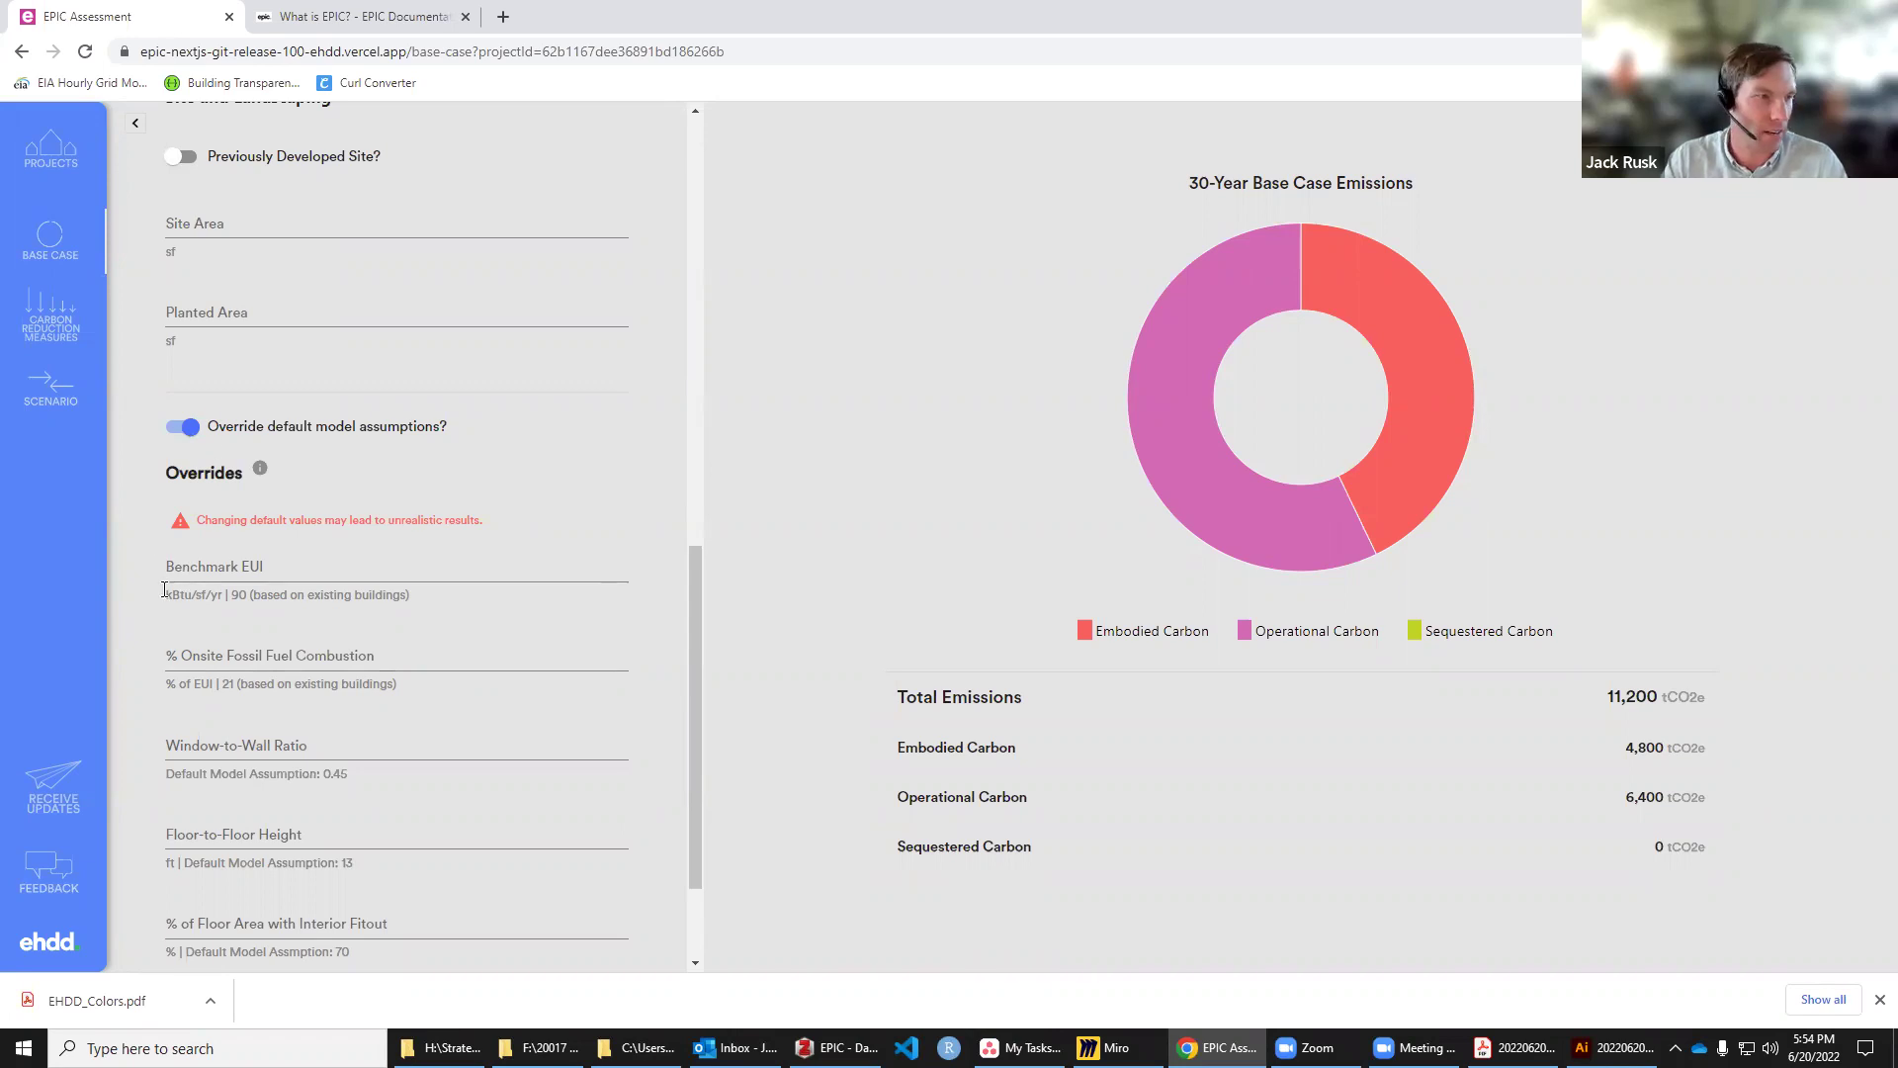
{"action": "left_click", "coordinate": [180, 428]}
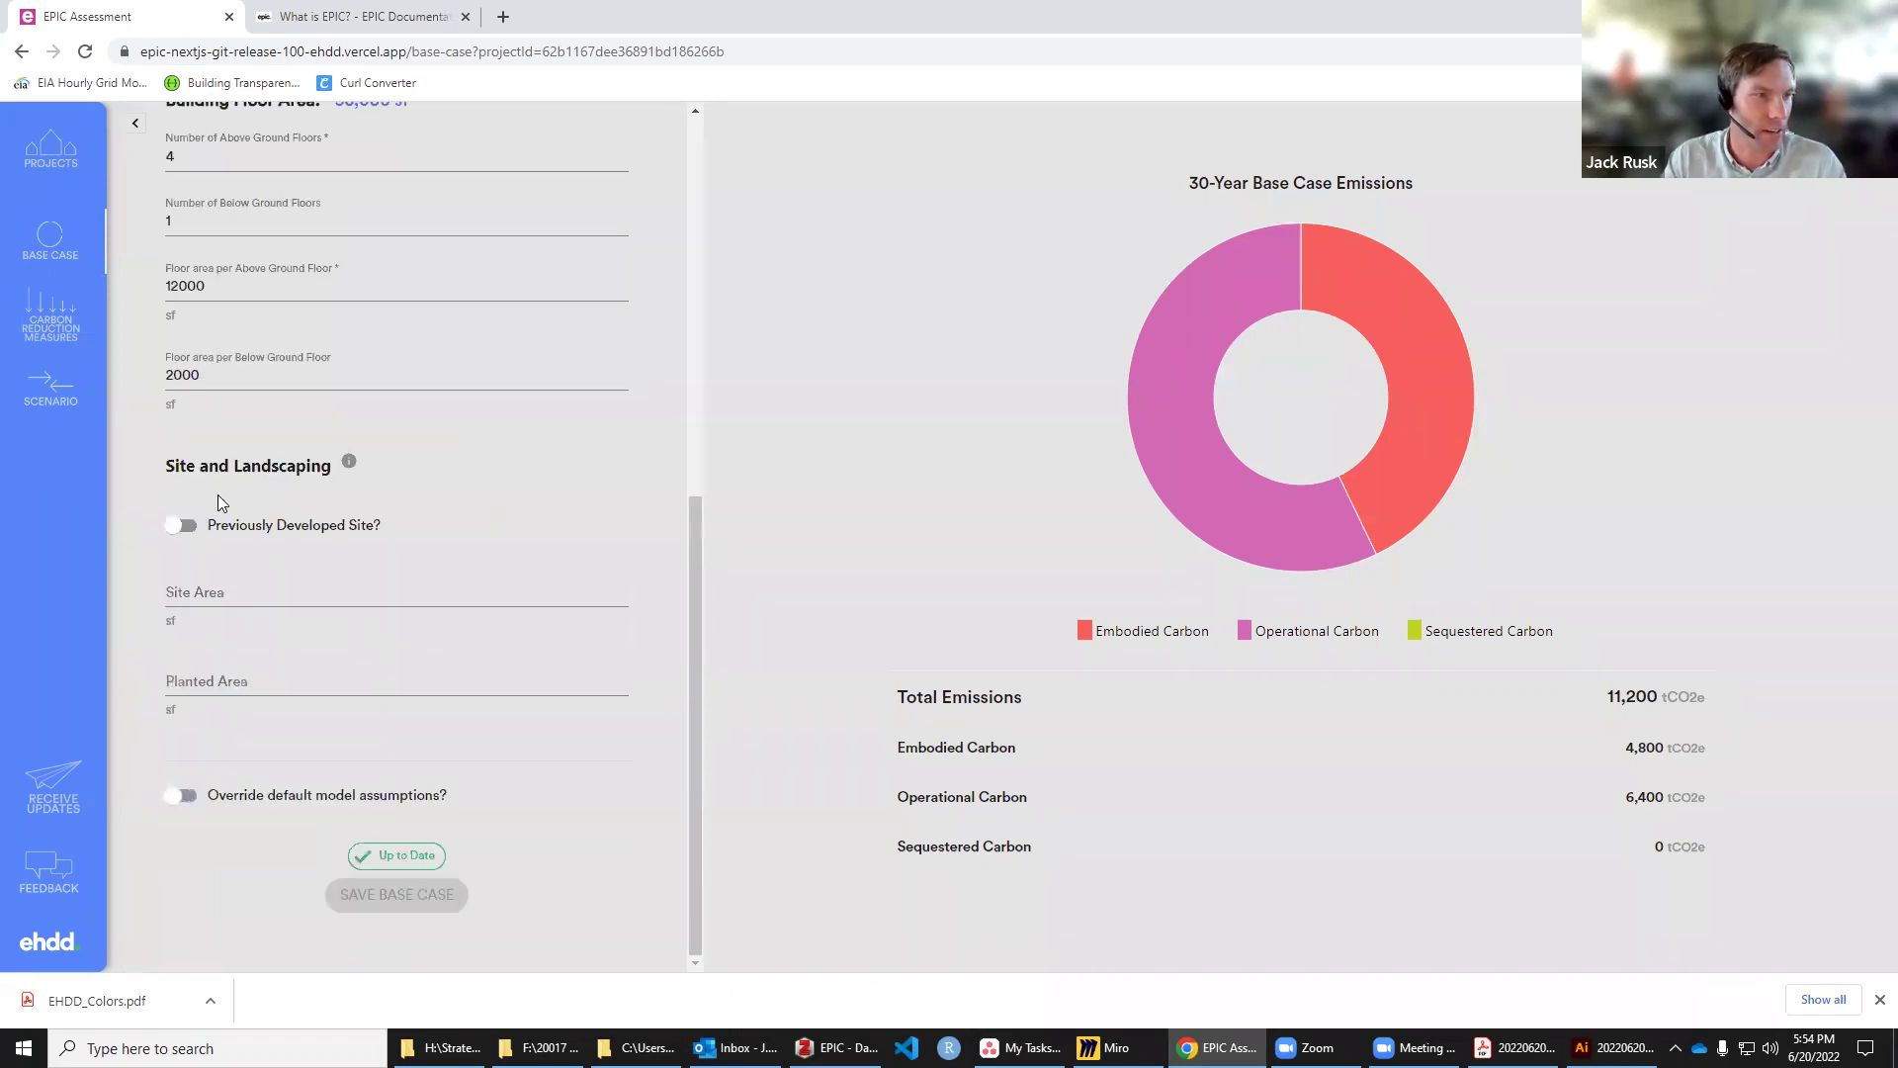
Step: Open the carbon reduction measures for the Climate Positive Office project
{"action": "scroll", "coordinate": [146, 631], "scroll_direction": "up", "scroll_amount": 1}
{"action": "scroll", "coordinate": [124, 552], "scroll_direction": "up", "scroll_amount": 1}
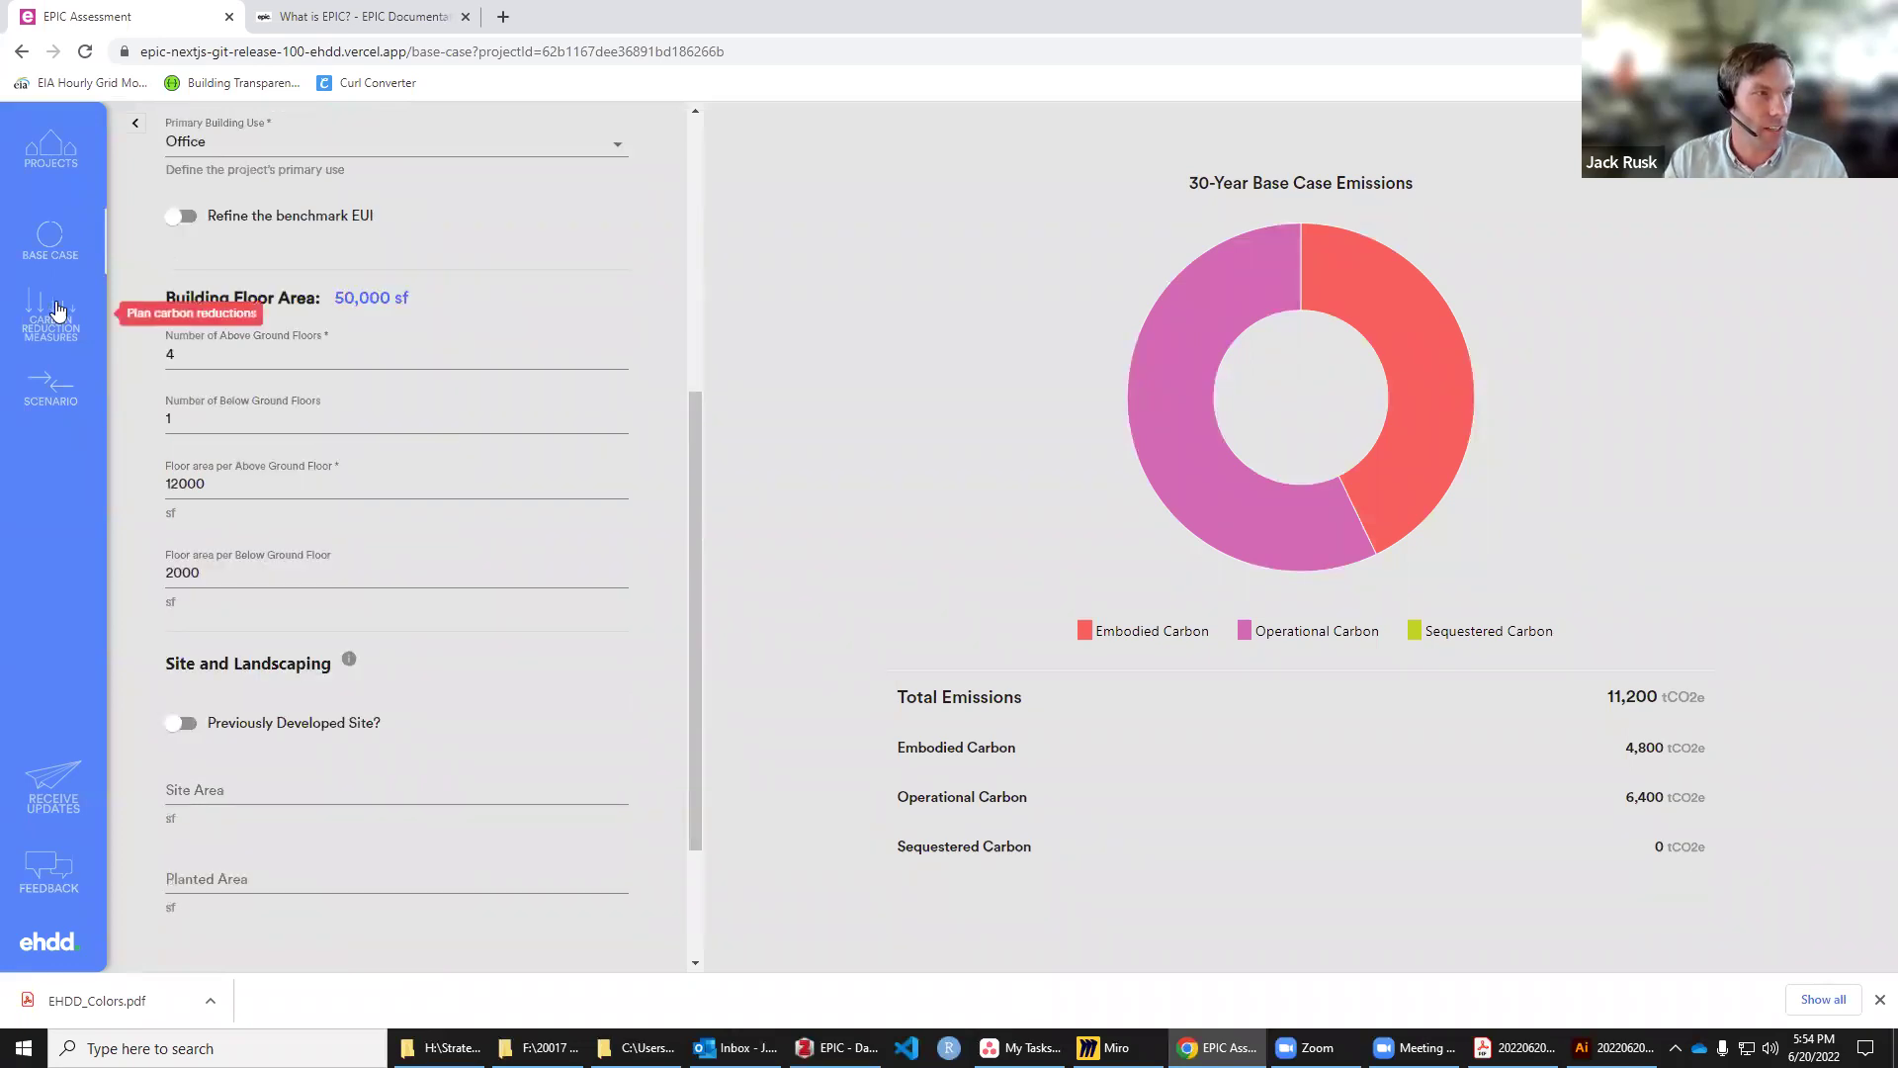
{"action": "left_click", "coordinate": [75, 348]}
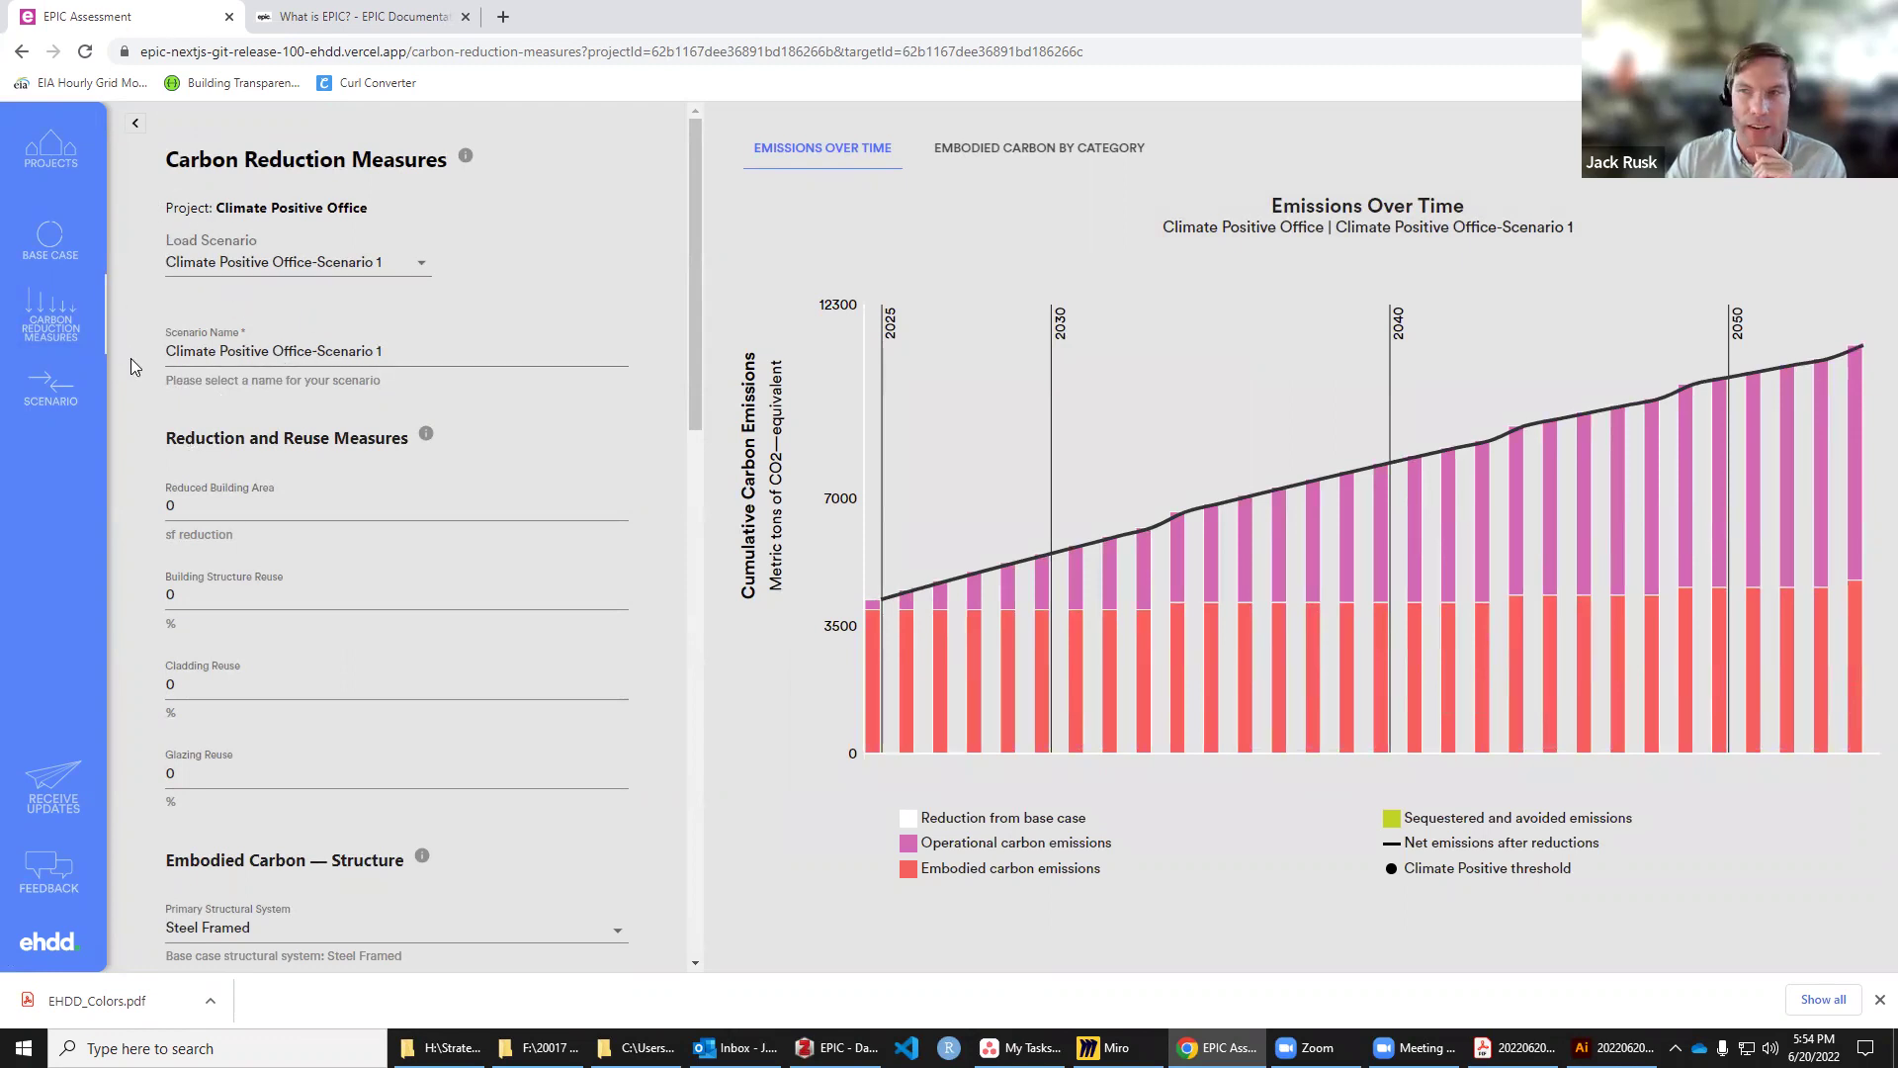
Step: Examine the emissions over time and embodied carbon by category charts, returning to emissions over time
{"action": "mouse_move", "coordinate": [971, 630]}
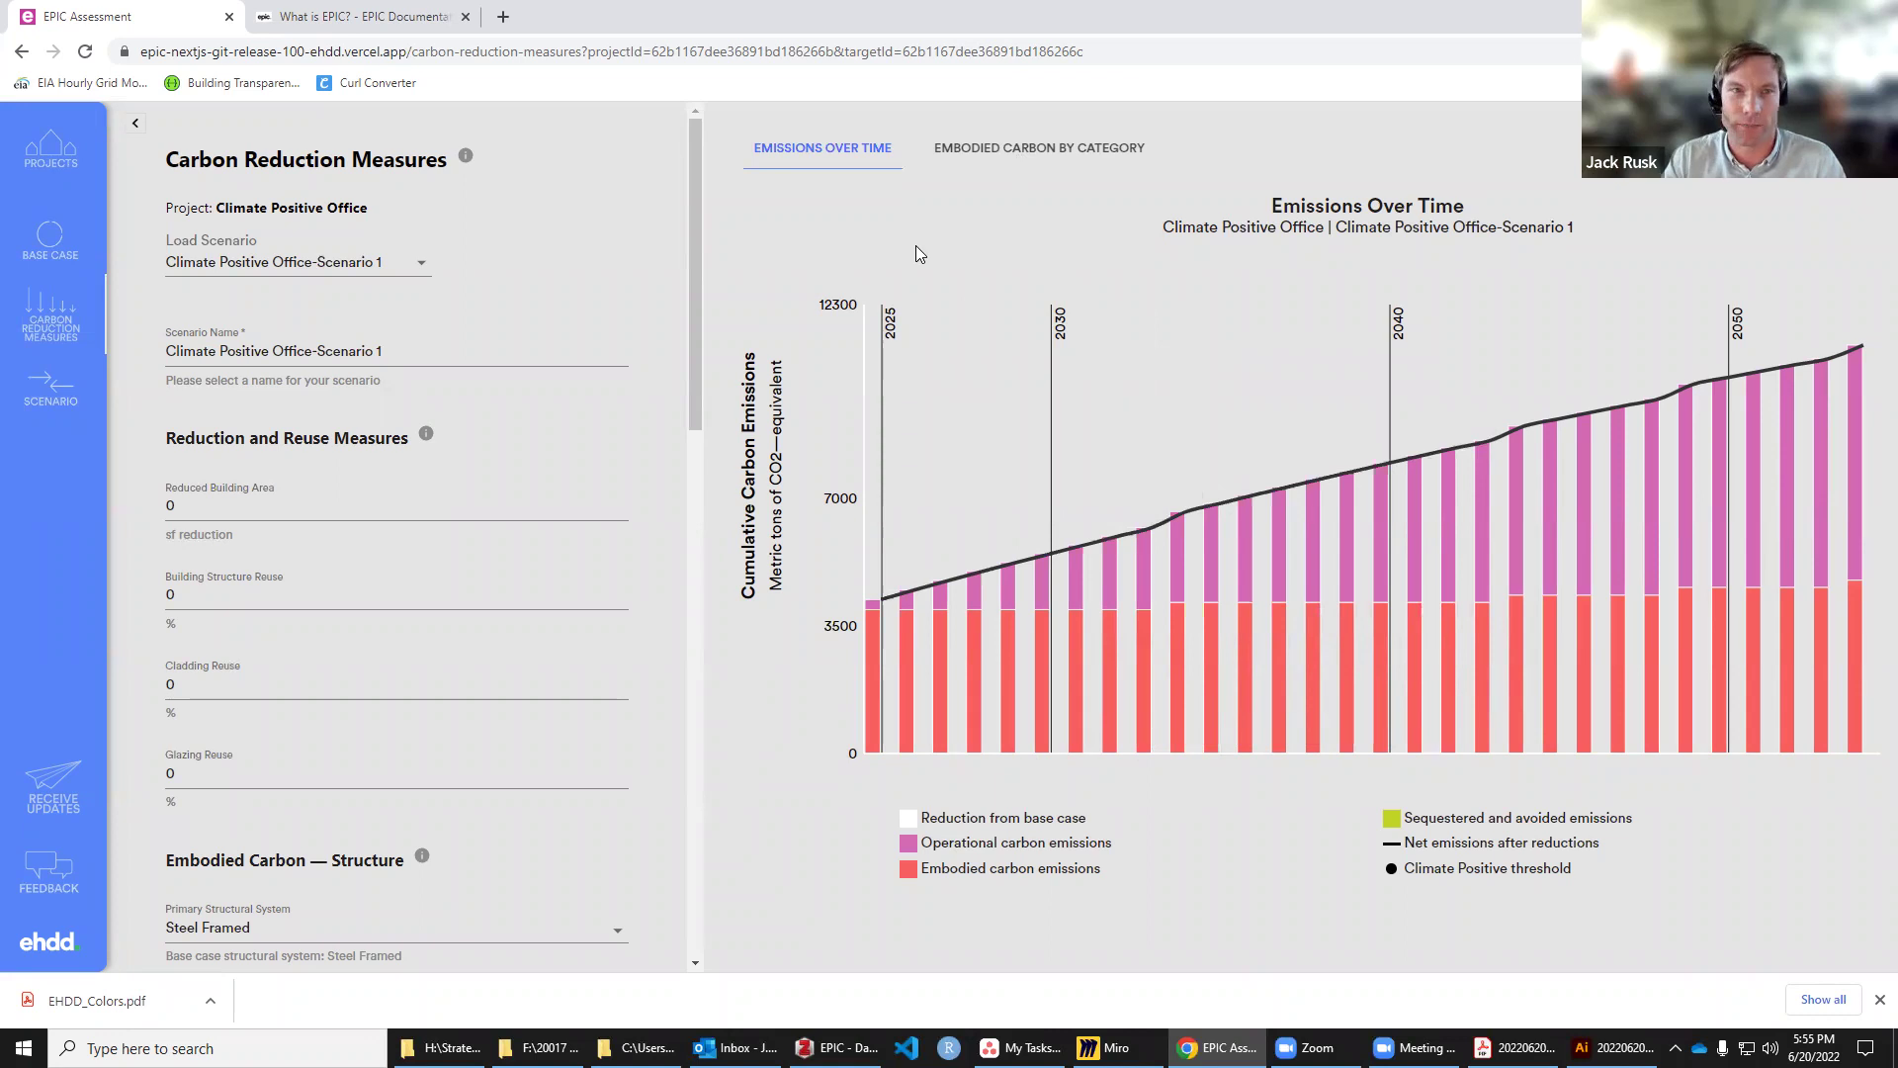
{"action": "left_click", "coordinate": [993, 157]}
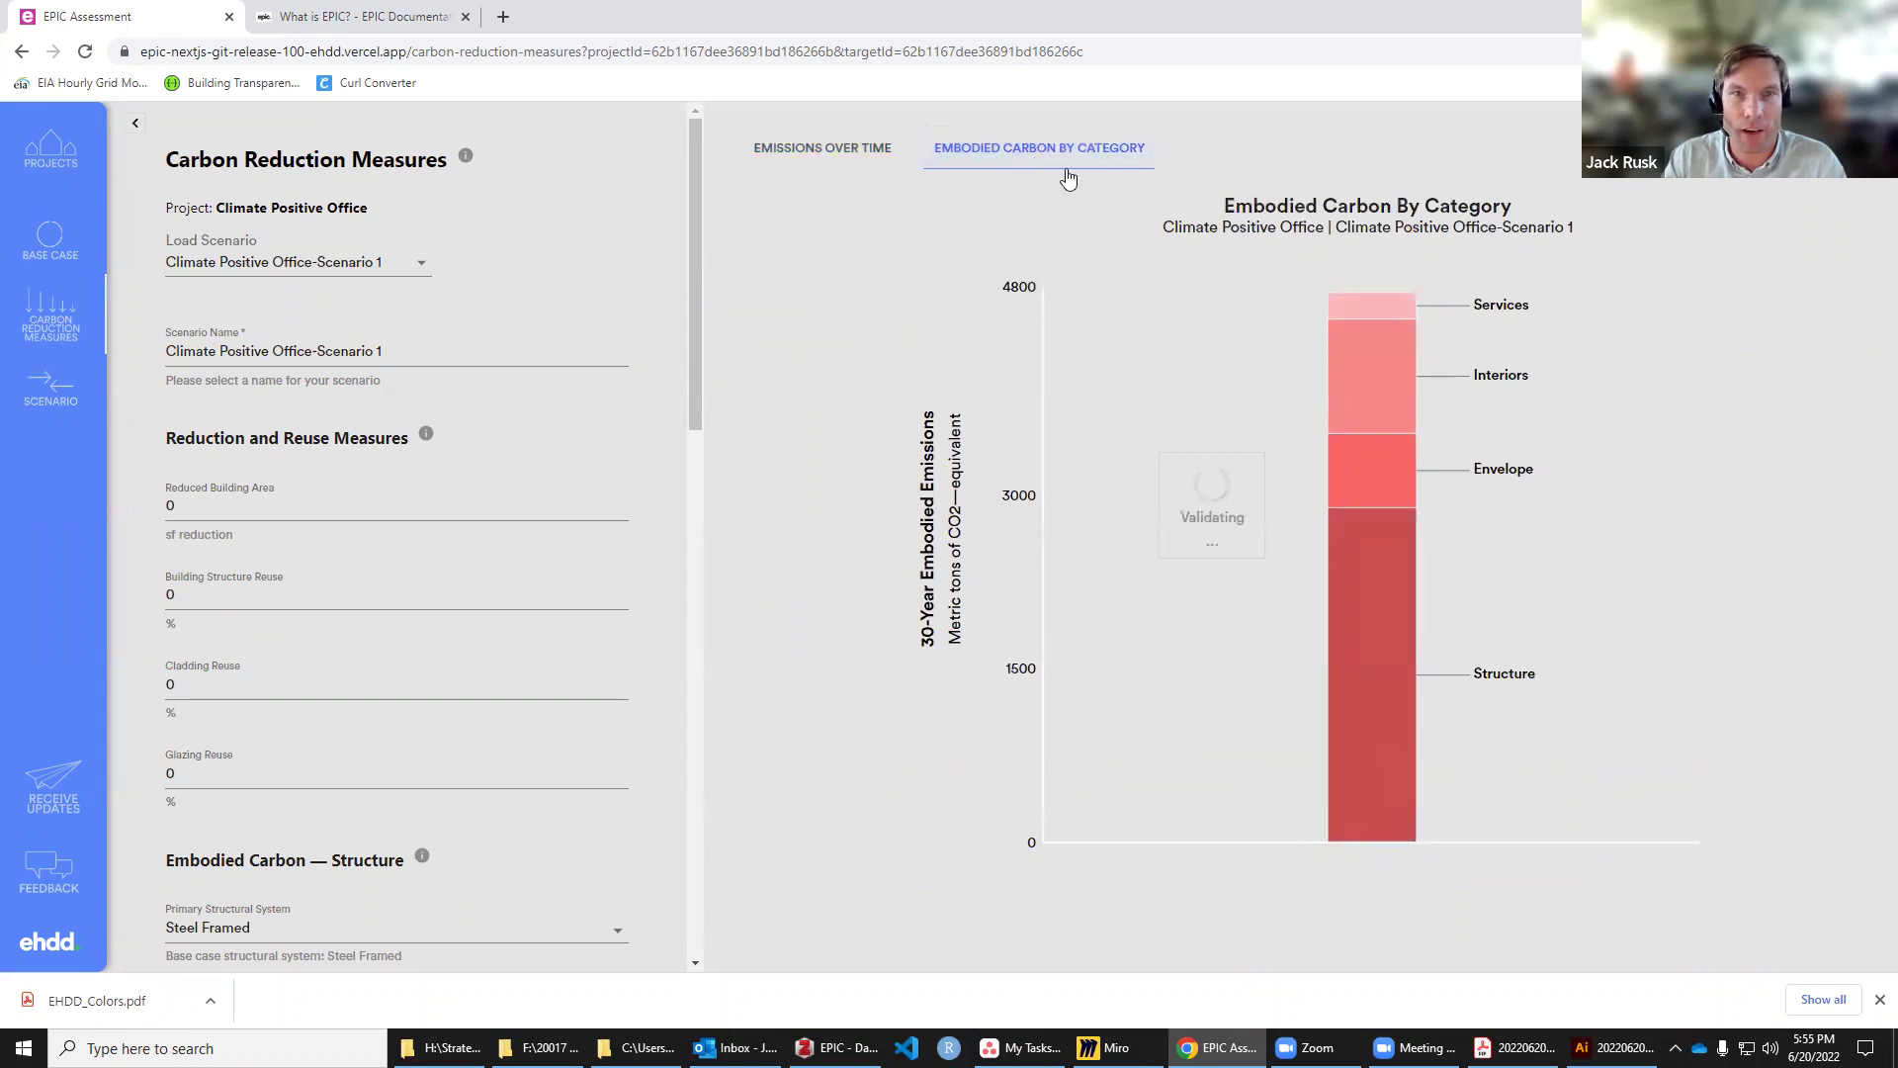
{"action": "mouse_move", "coordinate": [1147, 381]}
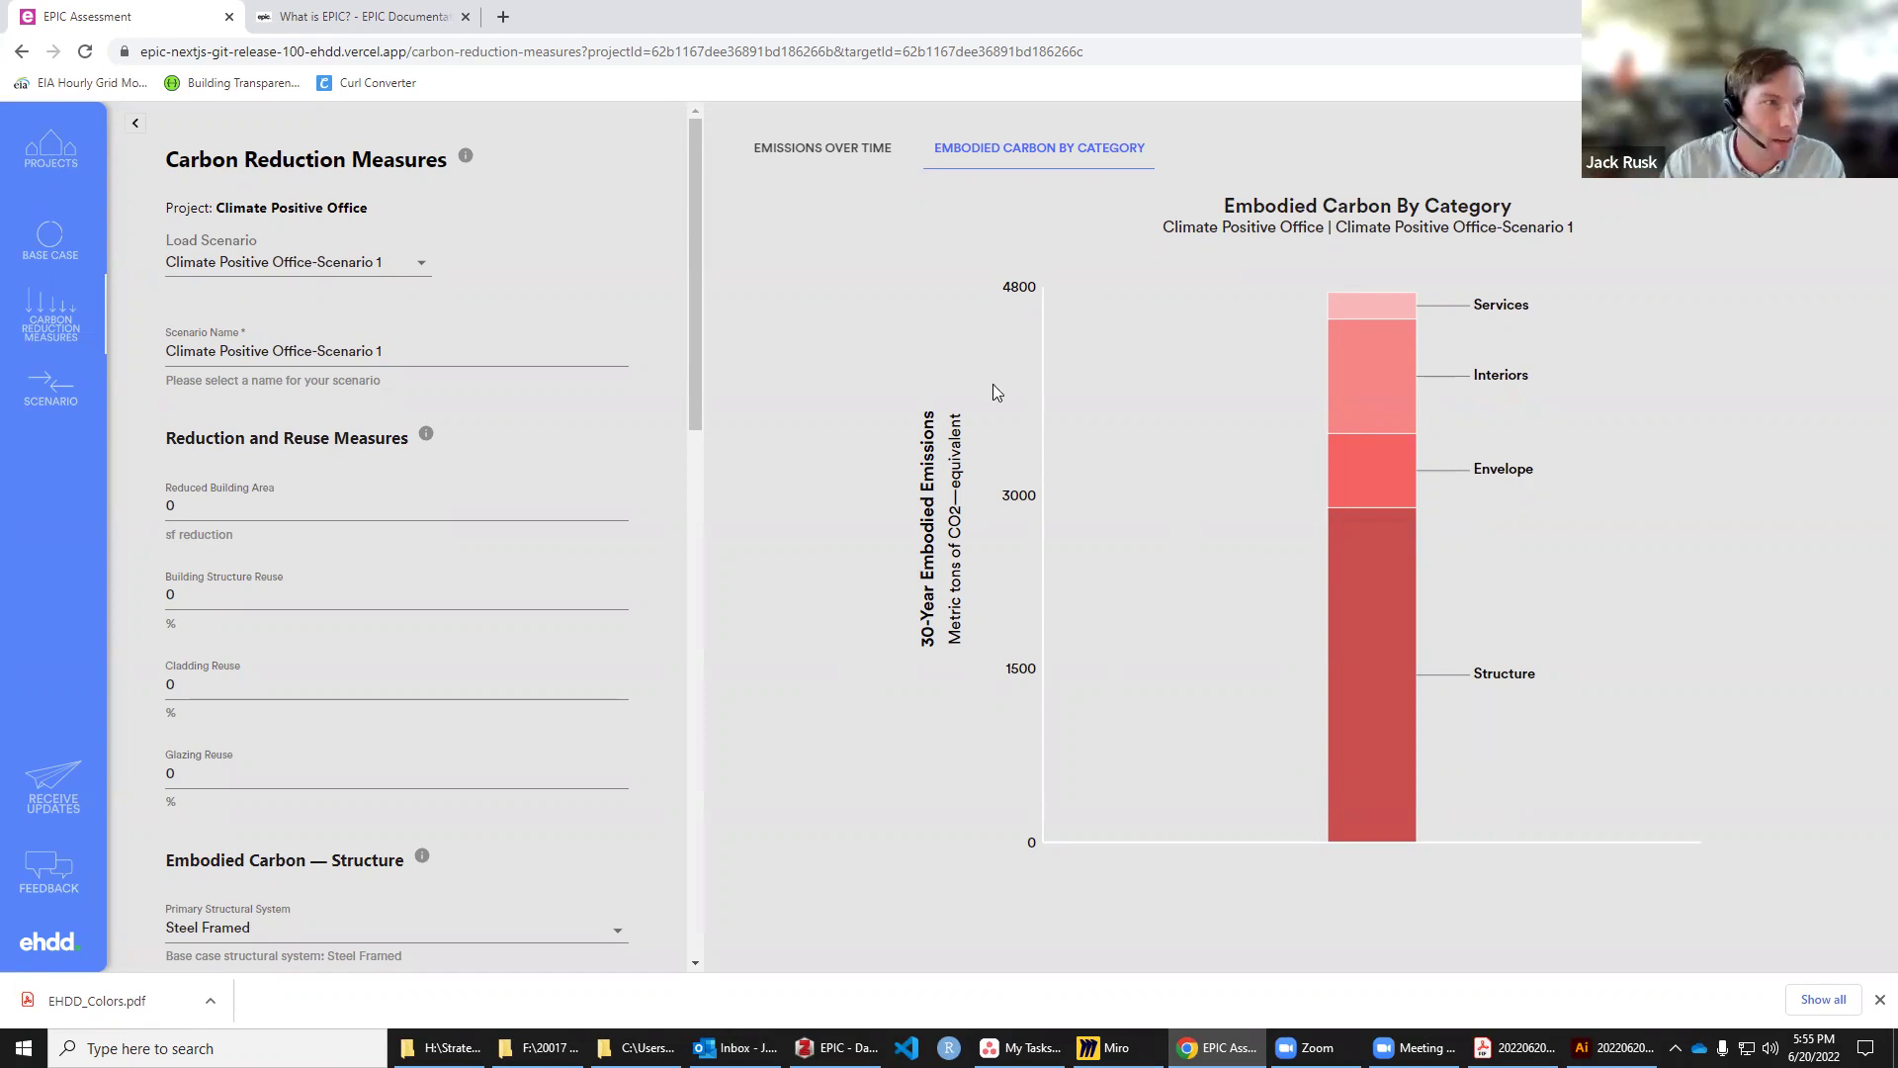
{"action": "left_click", "coordinate": [840, 158]}
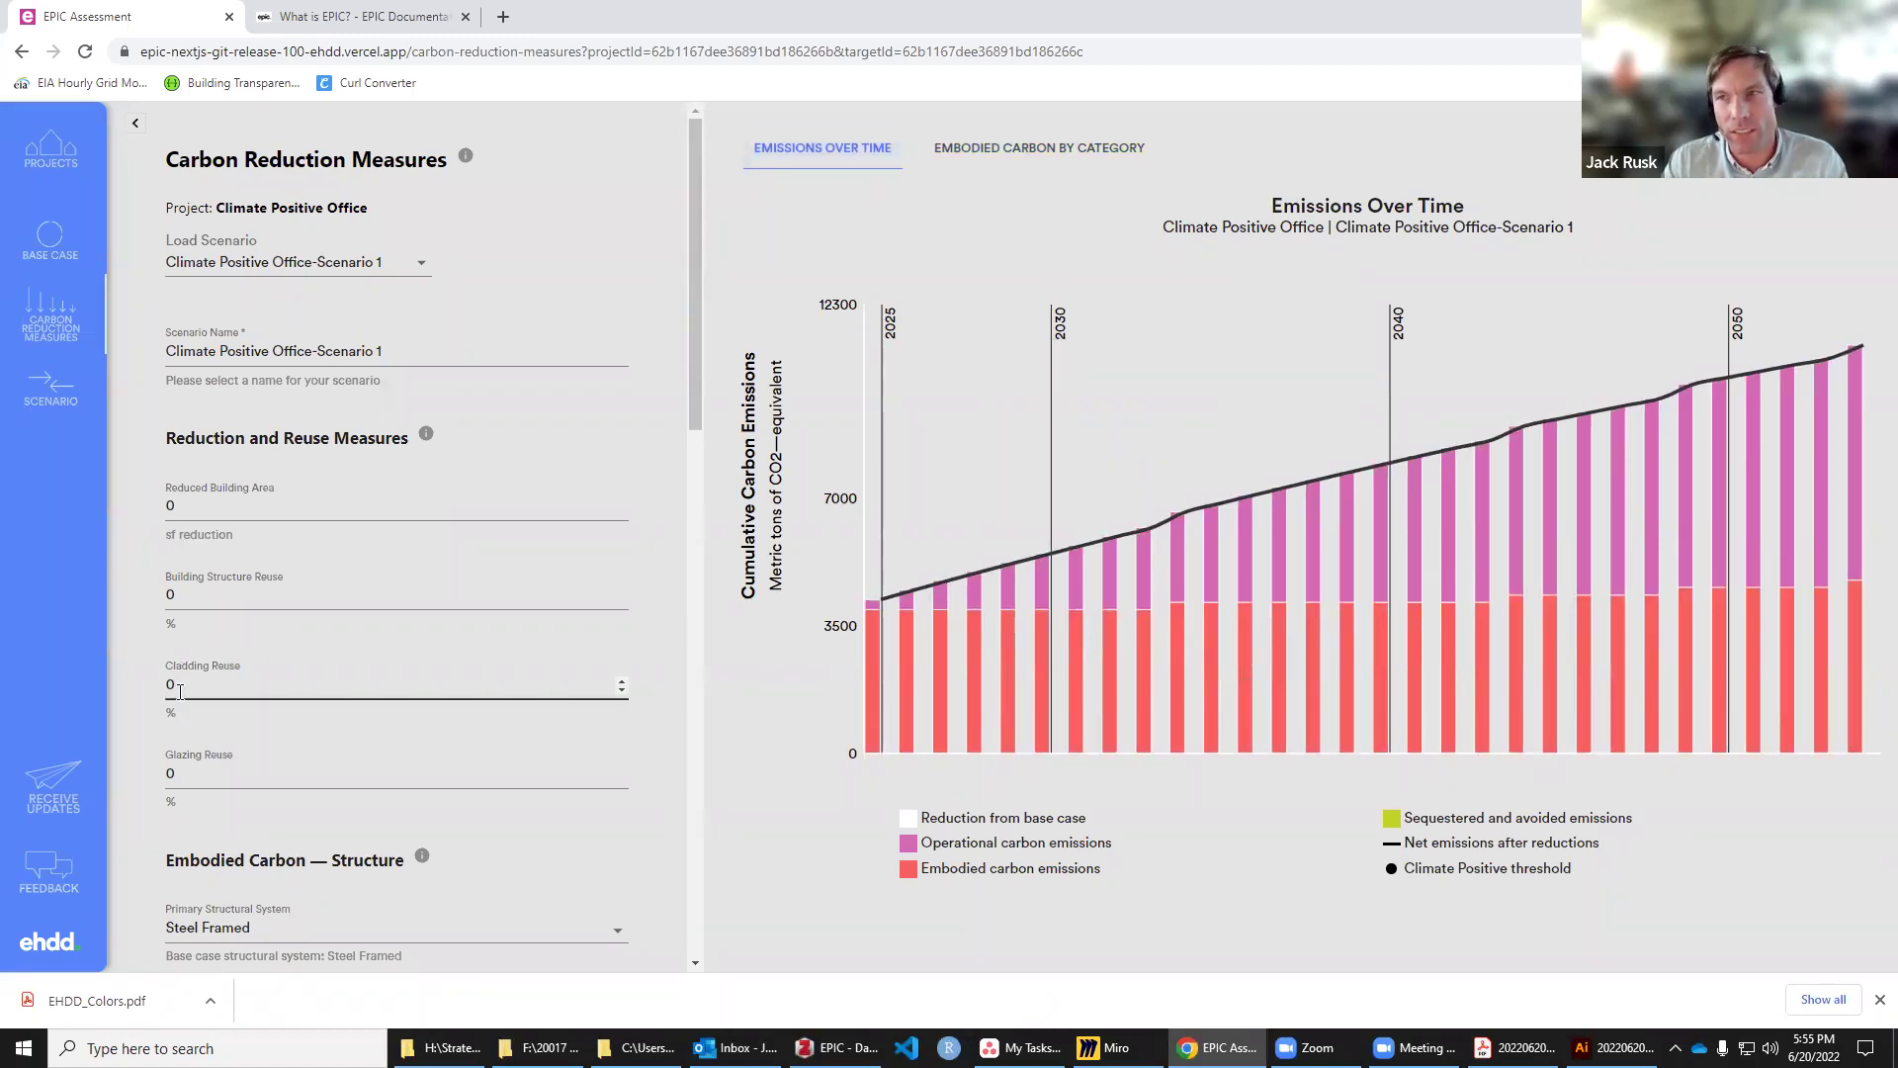
Step: Rename the scenario as "Embodied Carbon Reduction"
{"action": "triple_click", "coordinate": [379, 352]}
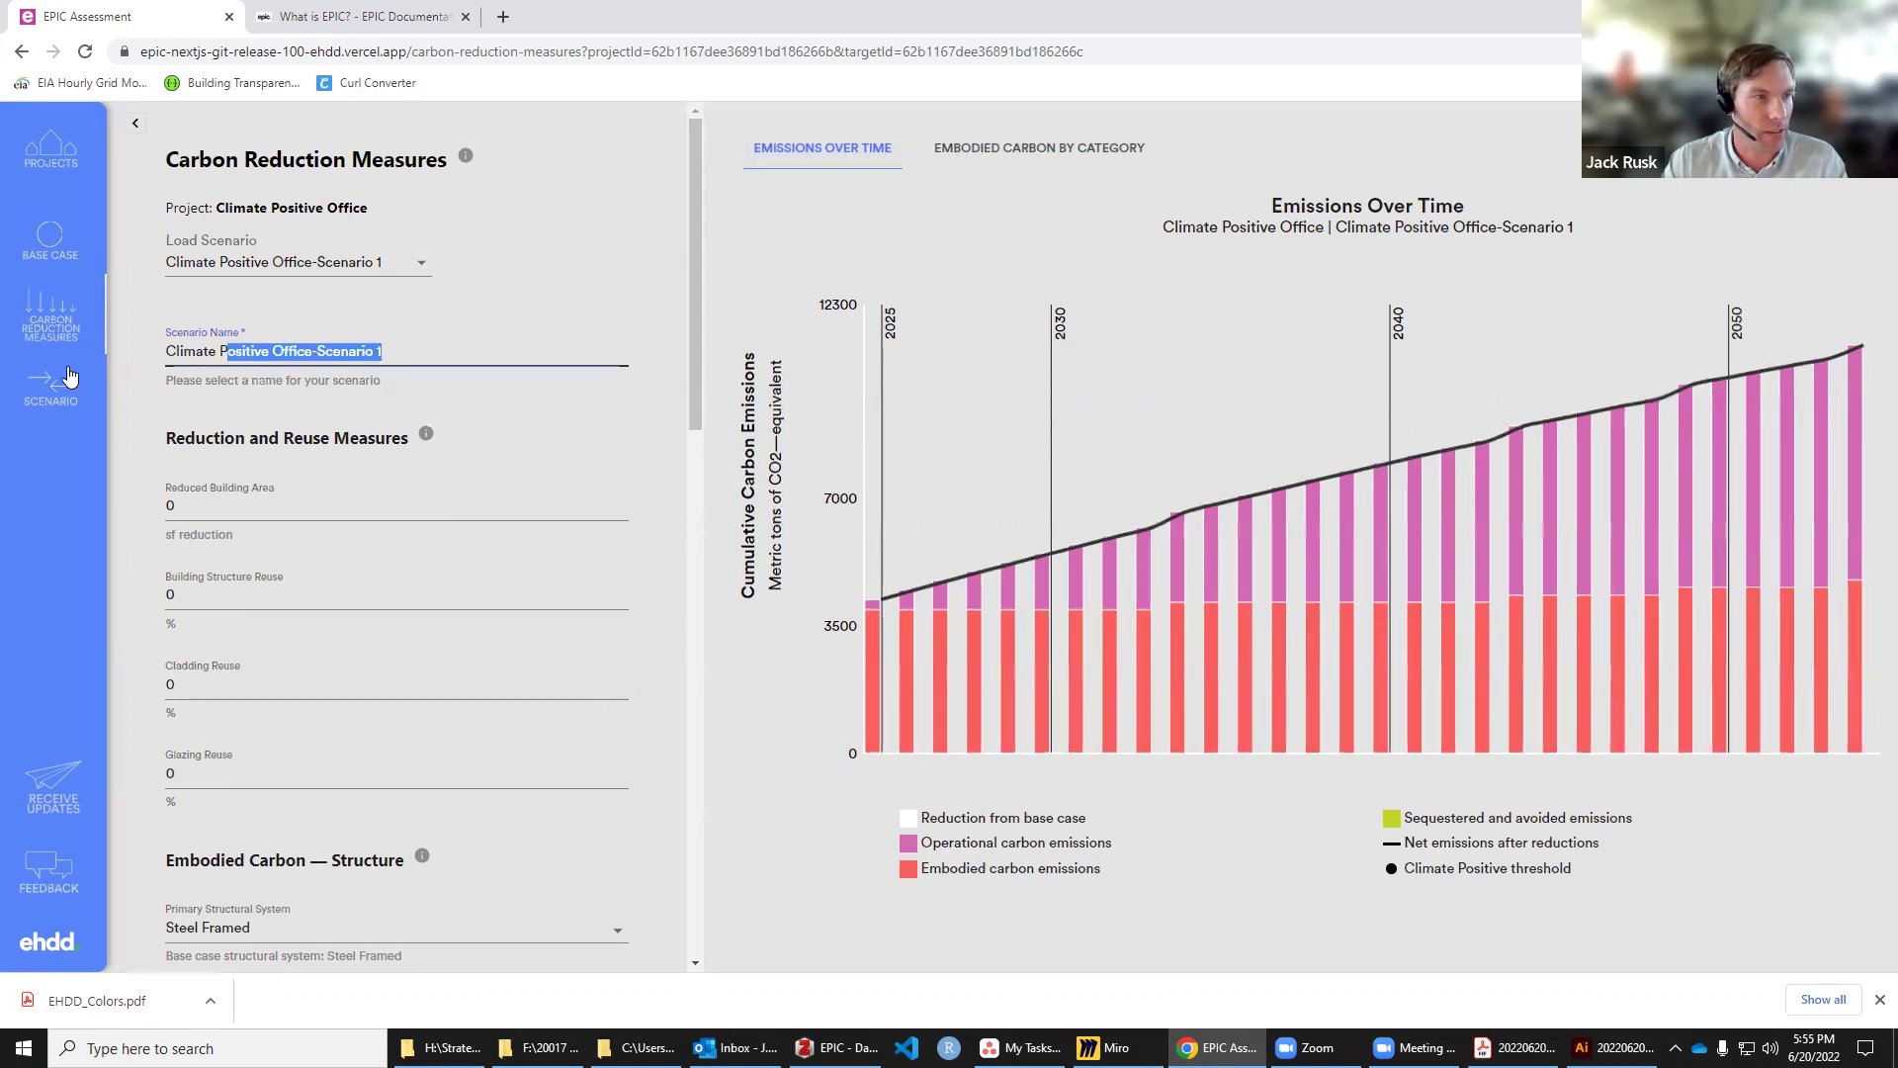
{"action": "type", "text": "Embod"}
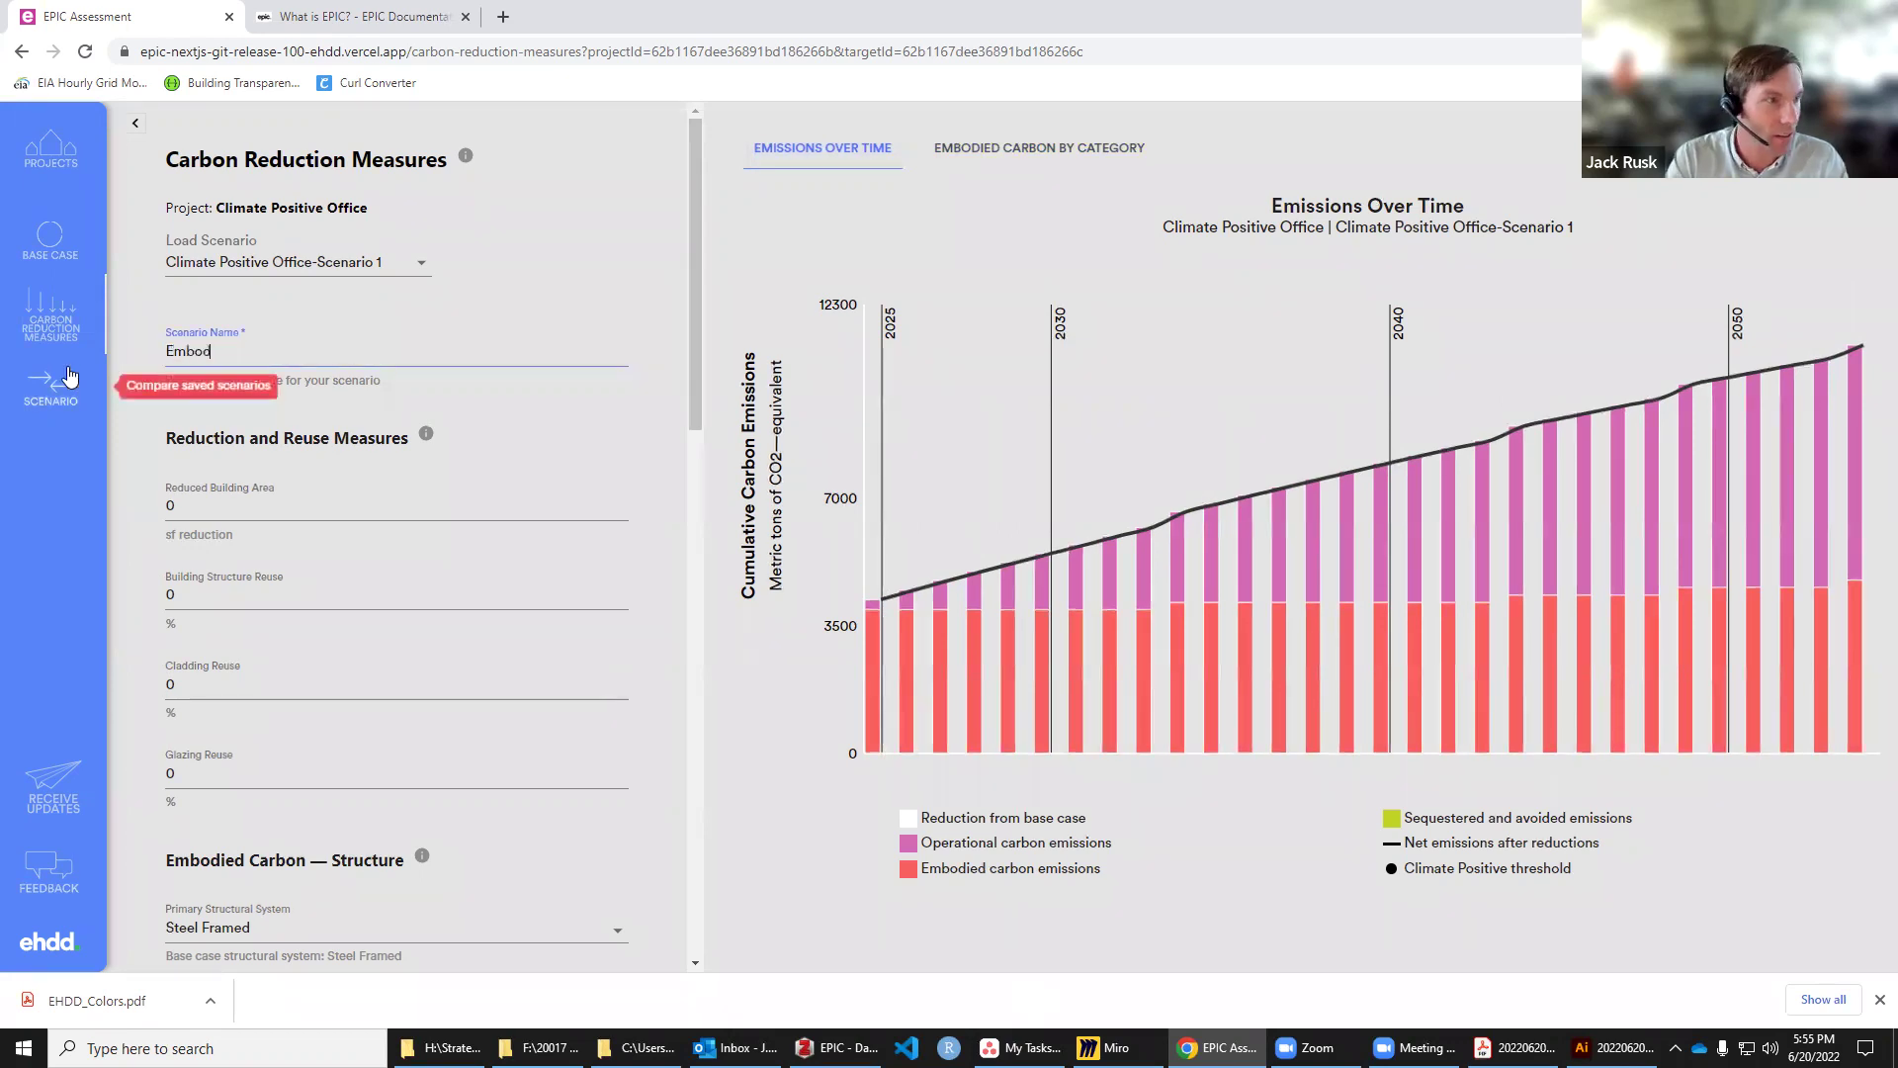
{"action": "type", "text": "ied Carbon"}
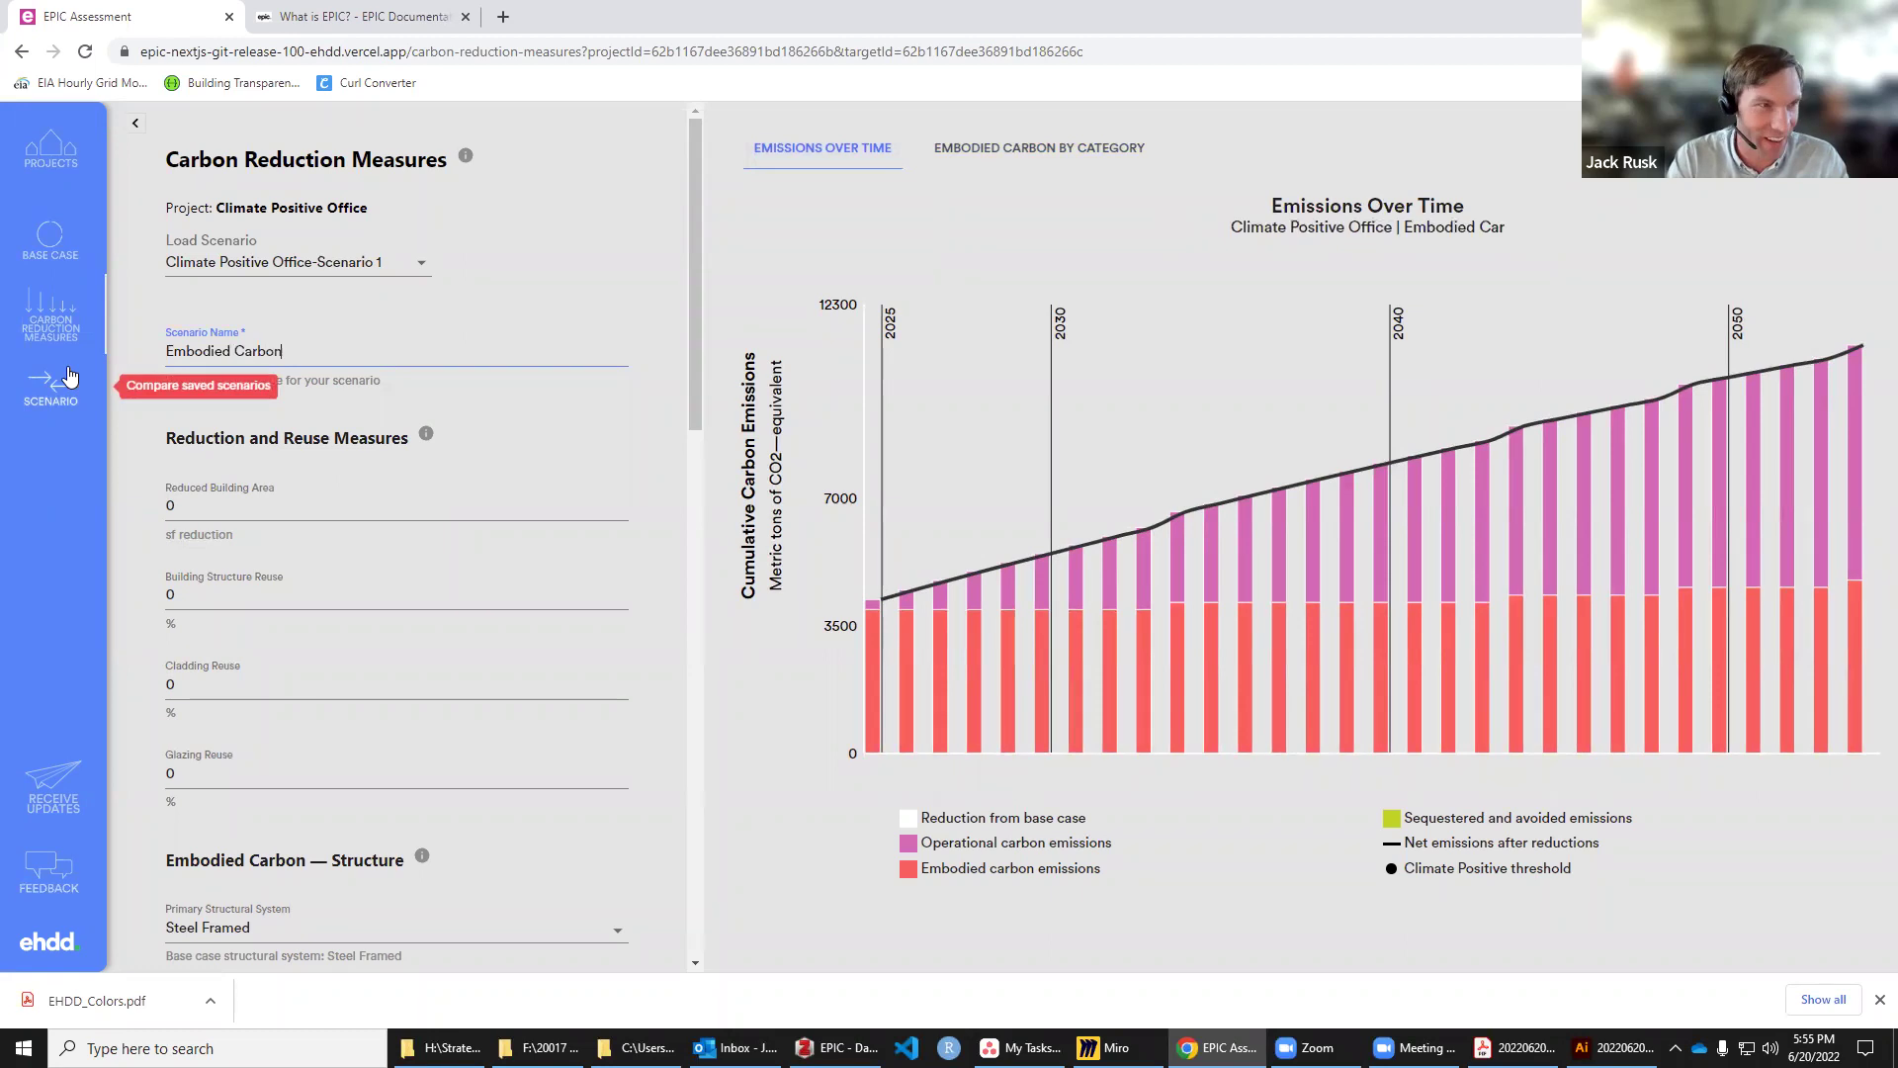
{"action": "type", "text": " Reduction"}
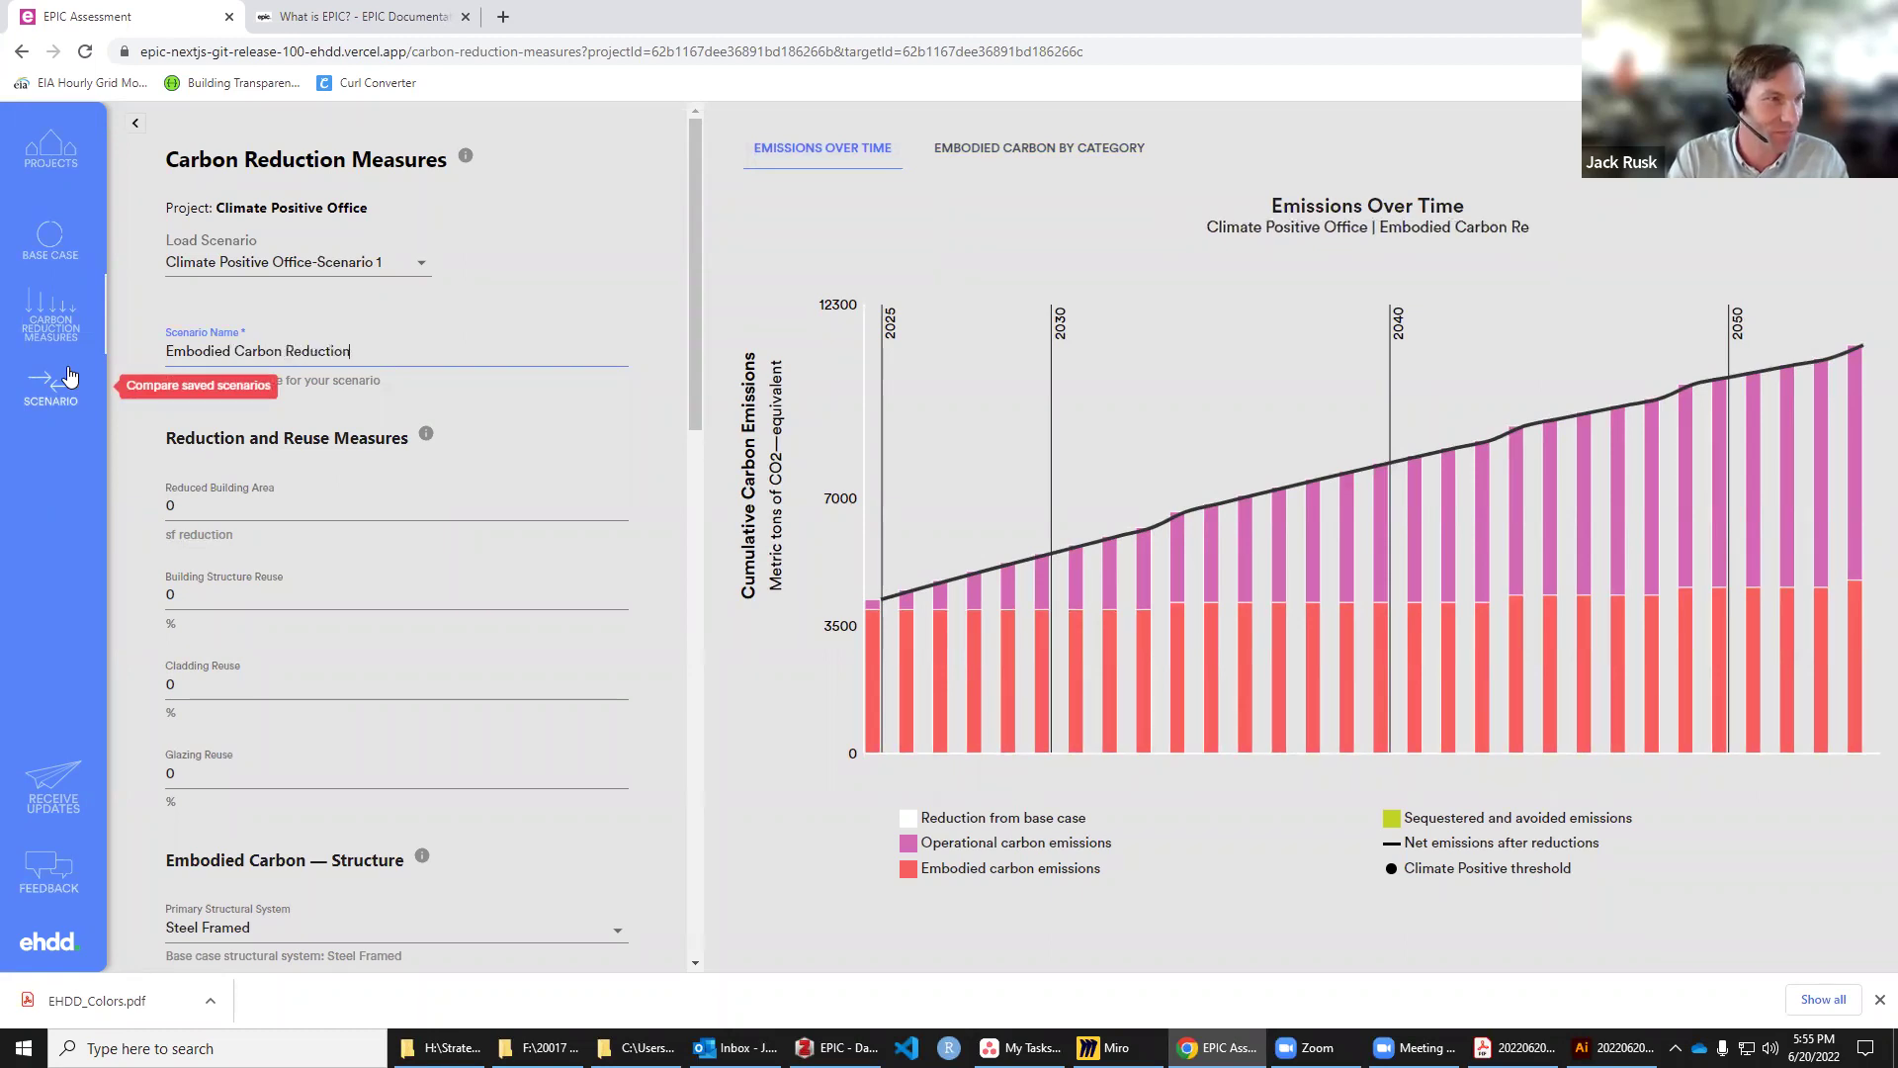
Step: Rename the scenario as "Embodied CRM"
{"action": "key", "text": "BackSpace"}
{"action": "key", "text": "BackSpace"}
{"action": "key", "text": "BackSpace"}
{"action": "key", "text": "BackSpace"}
{"action": "key", "text": "BackSpace"}
{"action": "key", "text": "BackSpace"}
{"action": "key", "text": "BackSpace"}
{"action": "key", "text": "BackSpace"}
{"action": "key", "text": "BackSpace"}
{"action": "key", "text": "BackSpace"}
{"action": "key", "text": "BackSpace"}
{"action": "key", "text": "BackSpace"}
{"action": "key", "text": "BackSpace"}
{"action": "type", "text": "Reducti"}
{"action": "key", "text": "BackSpace"}
{"action": "key", "text": "BackSpace"}
{"action": "key", "text": "BackSpace"}
{"action": "key", "text": "BackSpace"}
{"action": "key", "text": "BackSpace"}
{"action": "key", "text": "BackSpace"}
{"action": "key", "text": "BackSpace"}
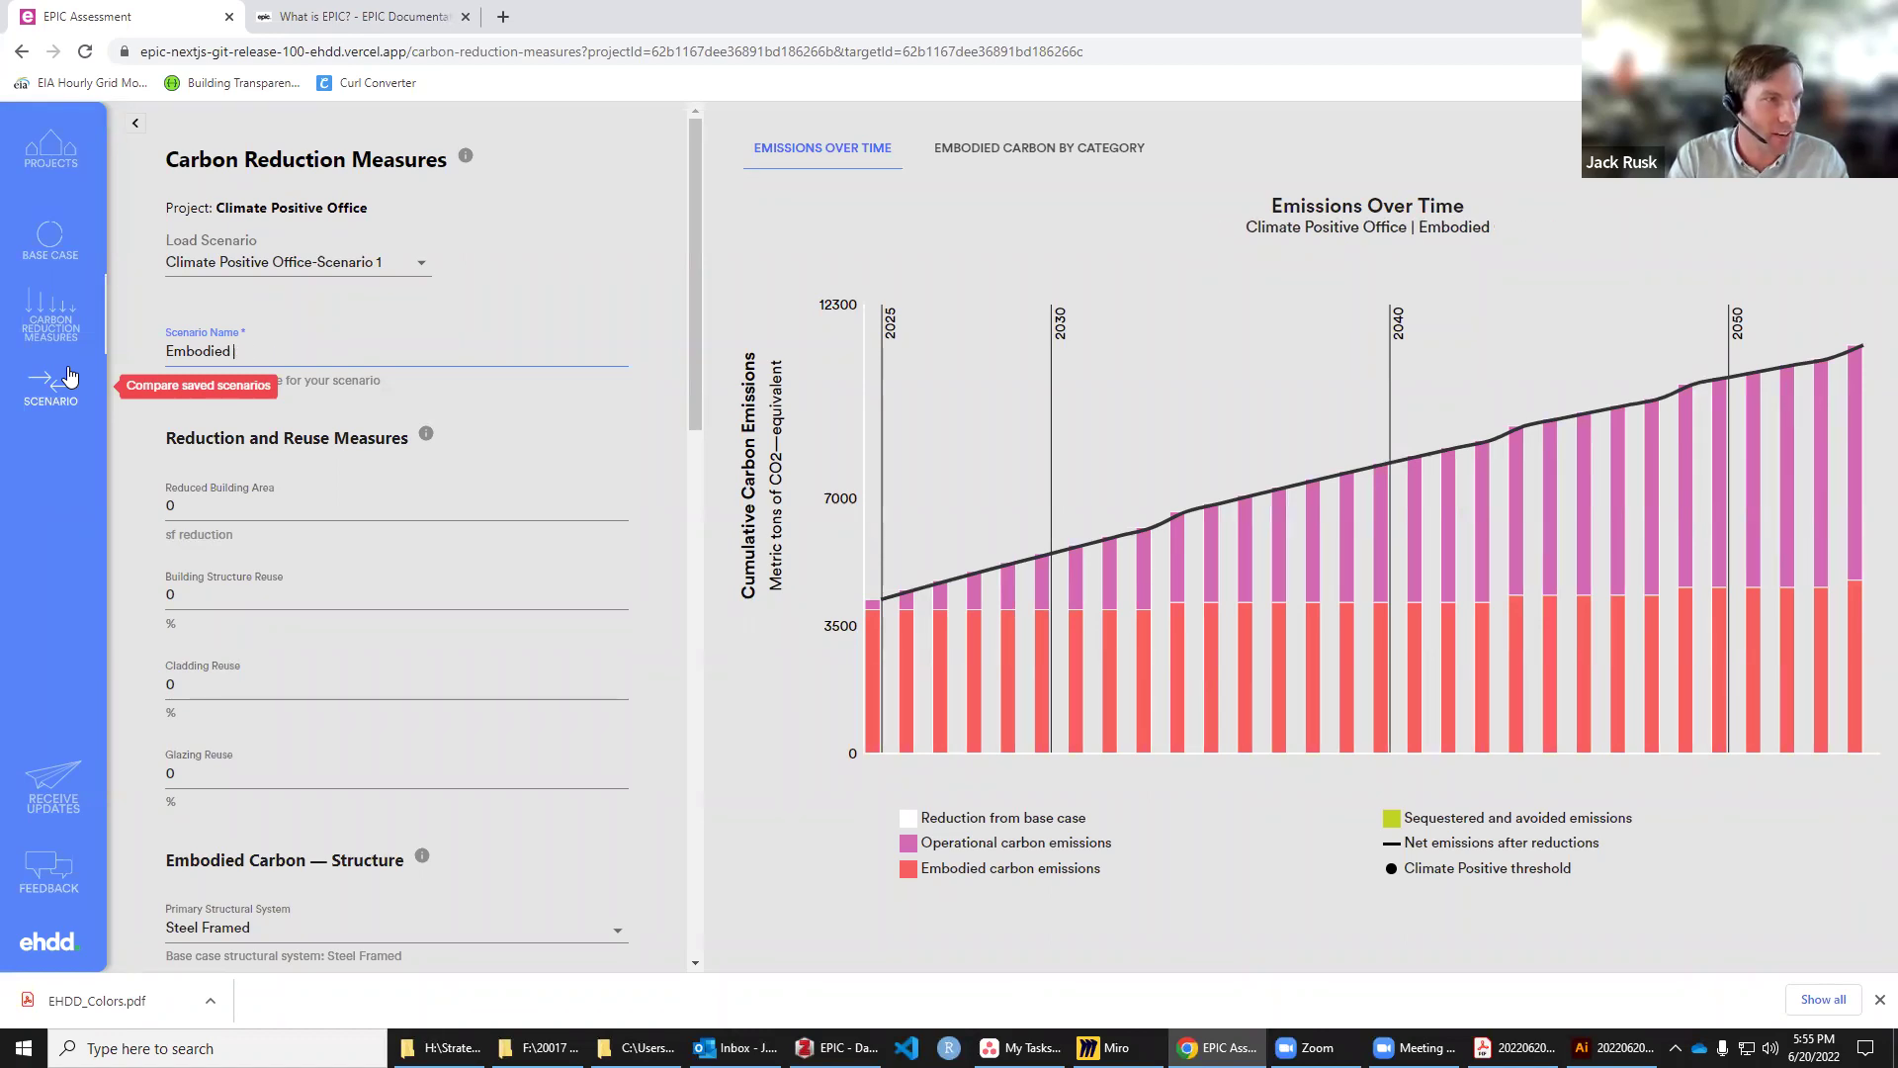
{"action": "type", "text": "CRM"}
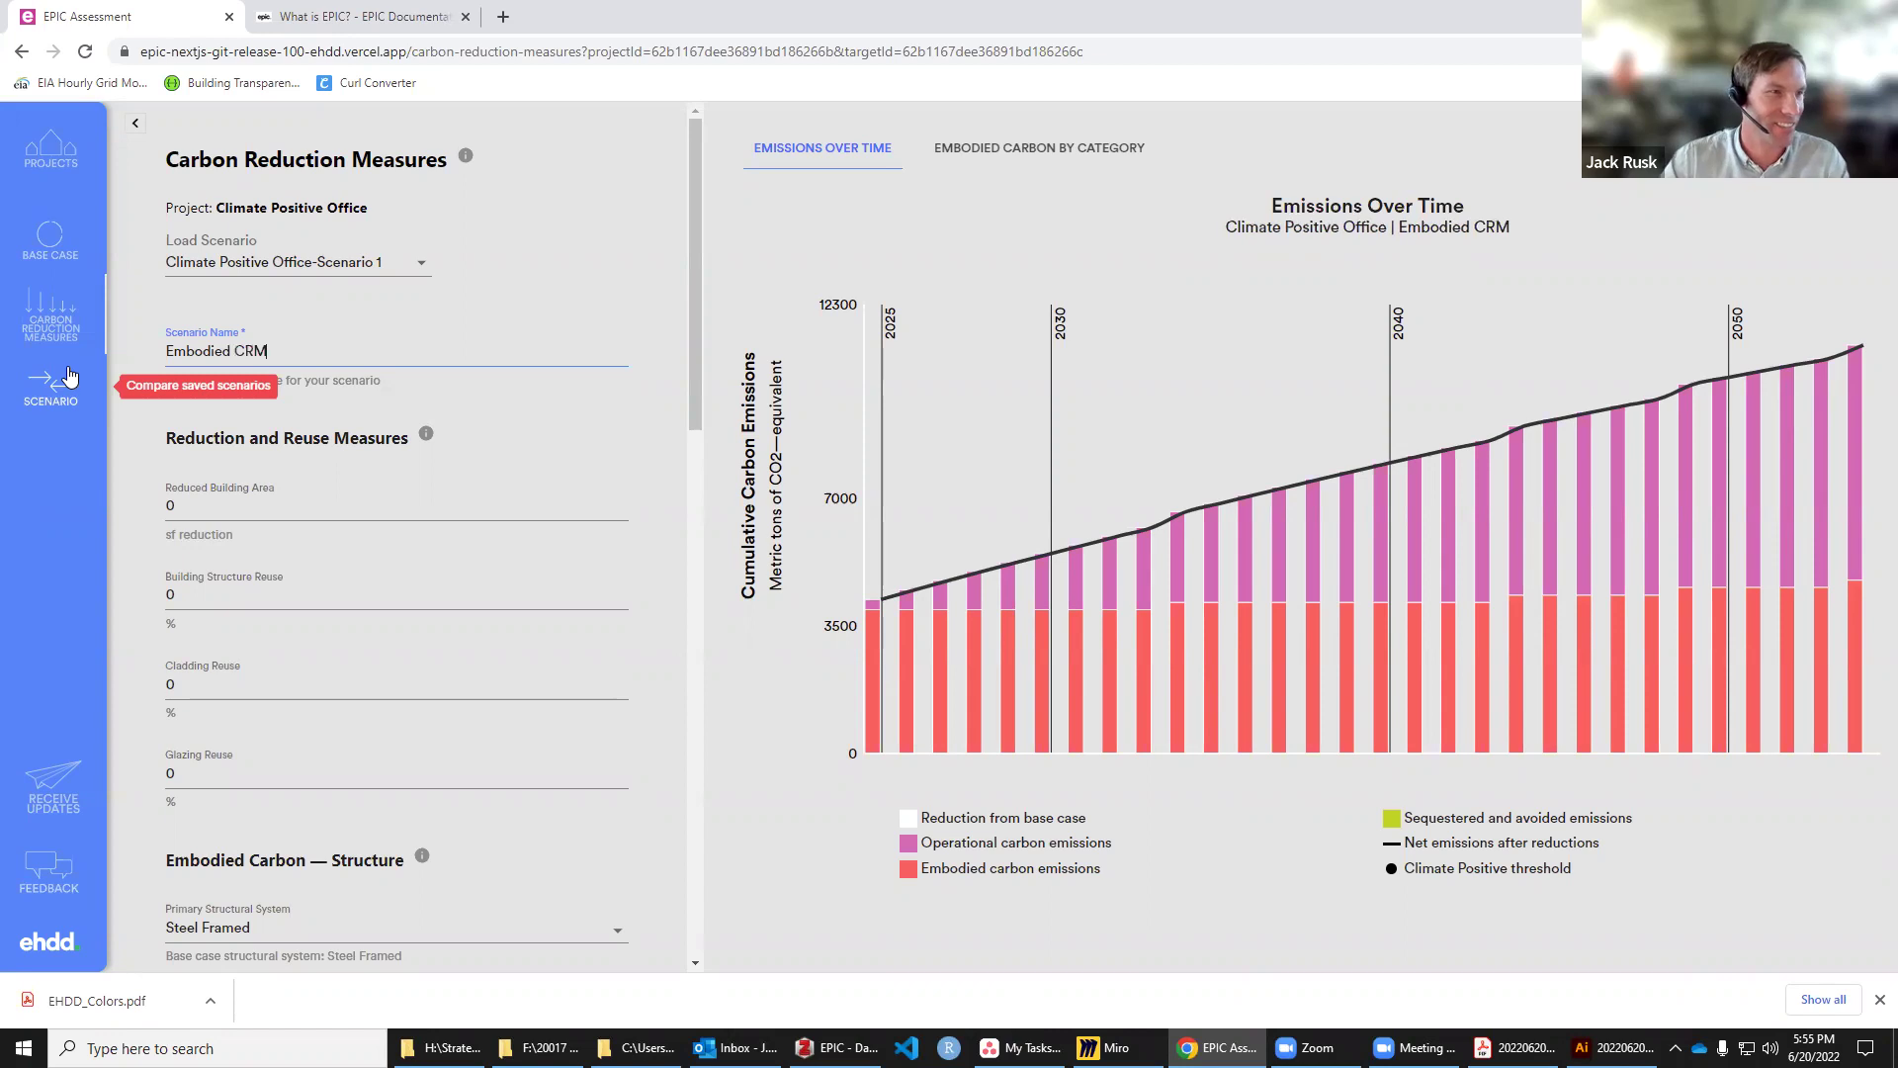
Step: Set the Reduced Building Area of the Embodied CRM scenario to 10000 sf
{"action": "scroll", "coordinate": [642, 455], "scroll_direction": "down", "scroll_amount": 2}
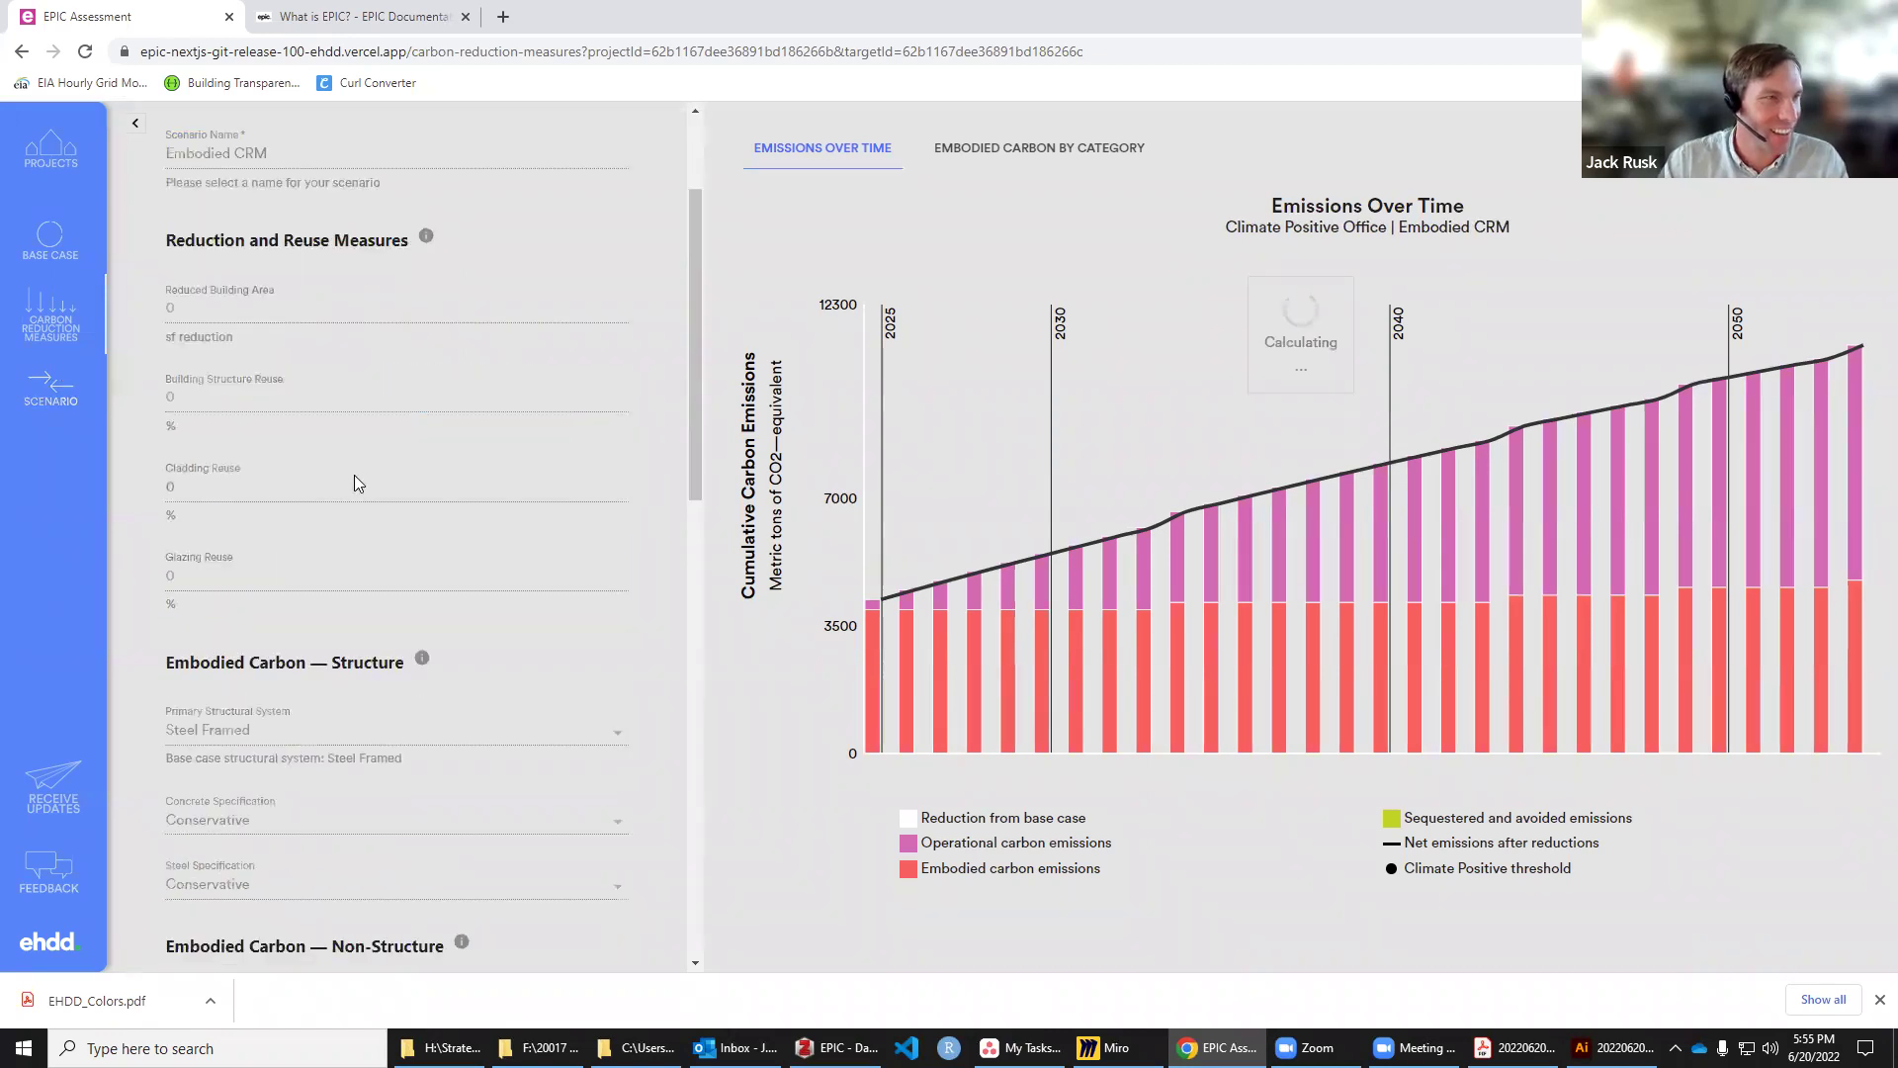
{"action": "scroll", "coordinate": [348, 479], "scroll_direction": "up", "scroll_amount": 1}
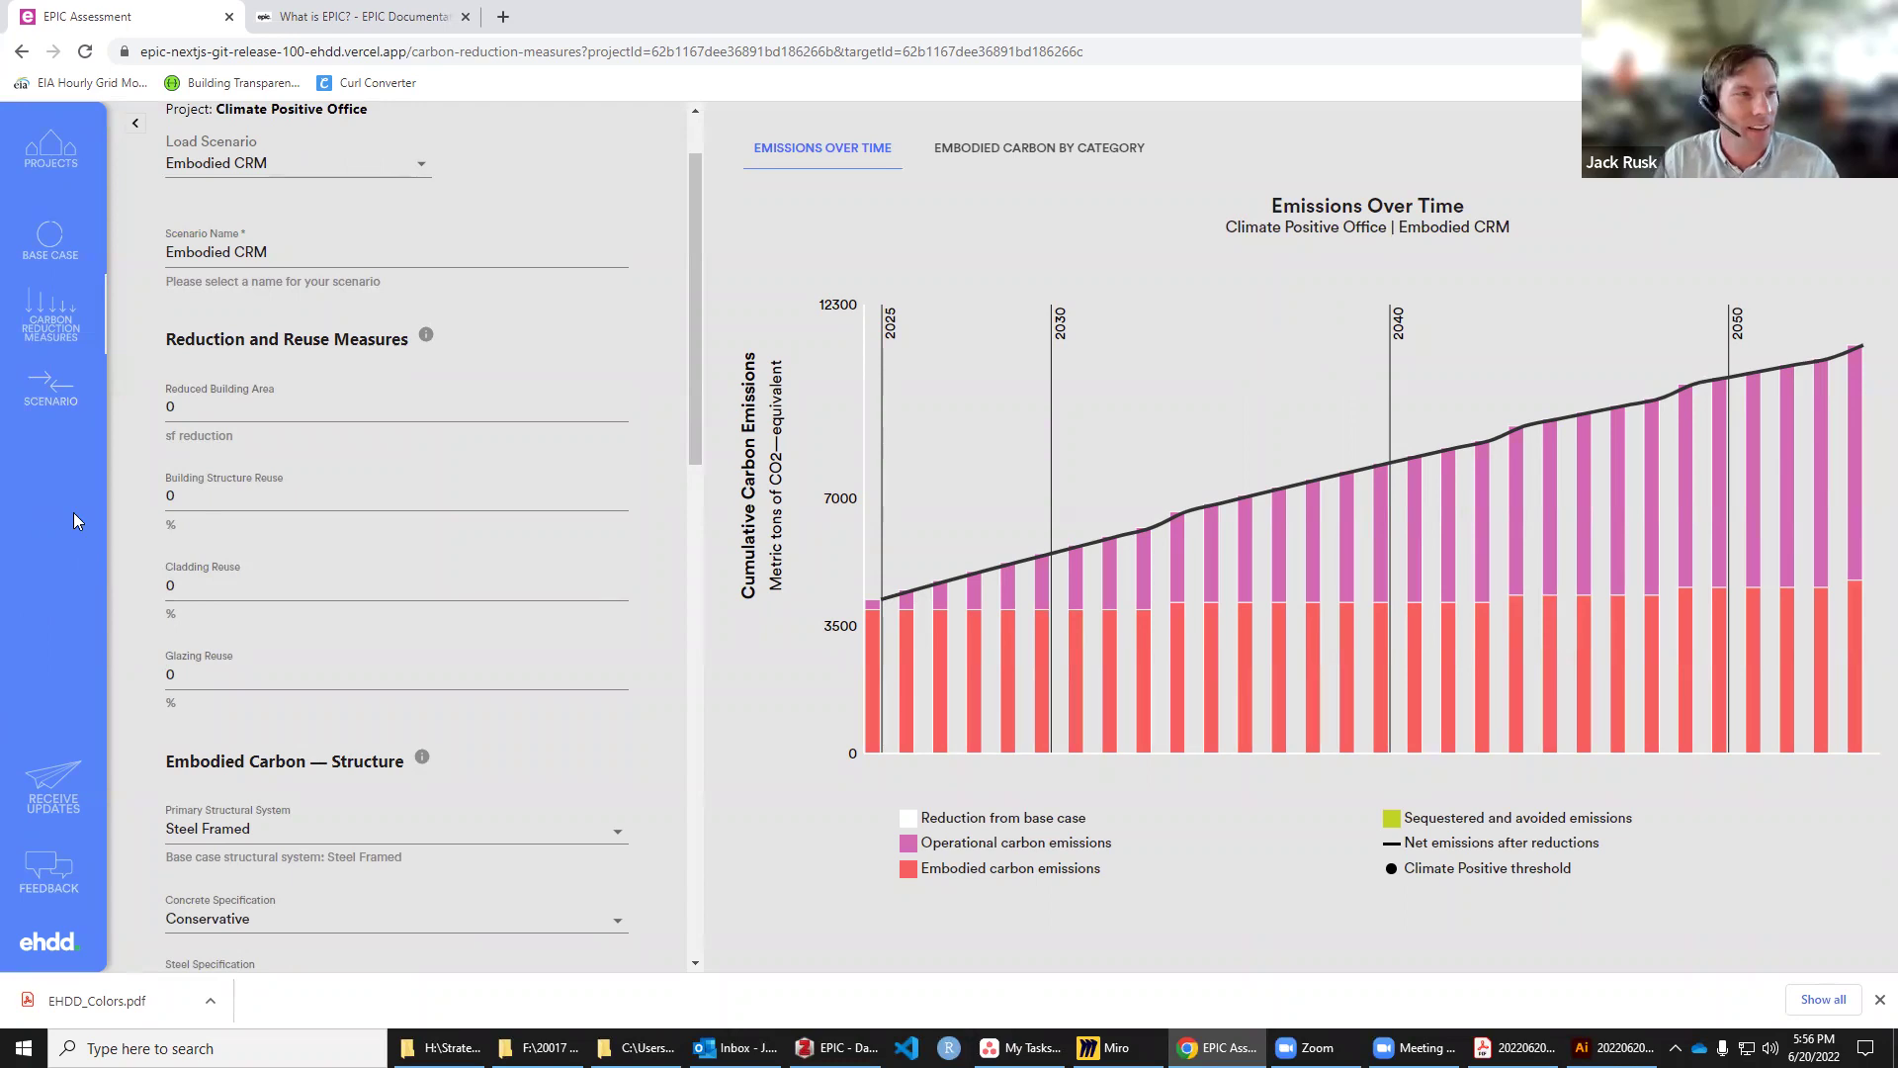
{"action": "double_click", "coordinate": [159, 406]}
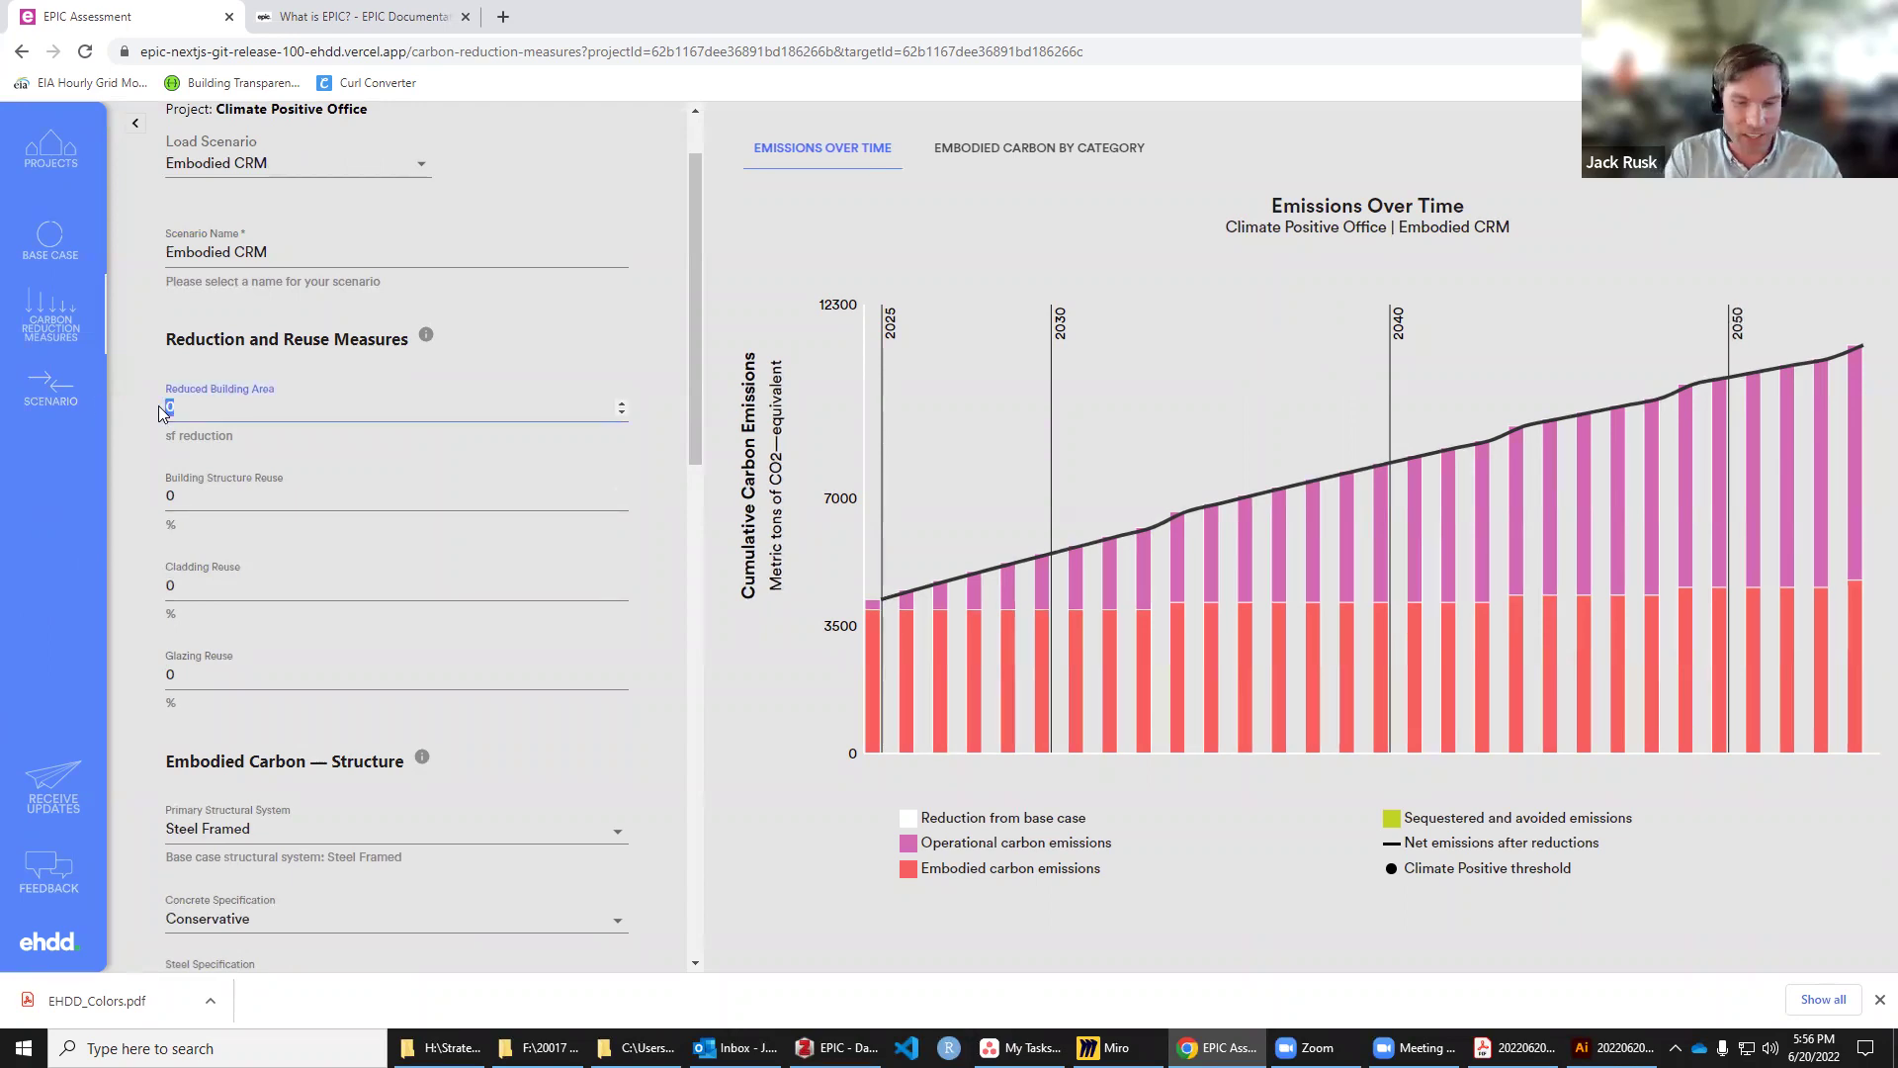
{"action": "type", "text": "100"}
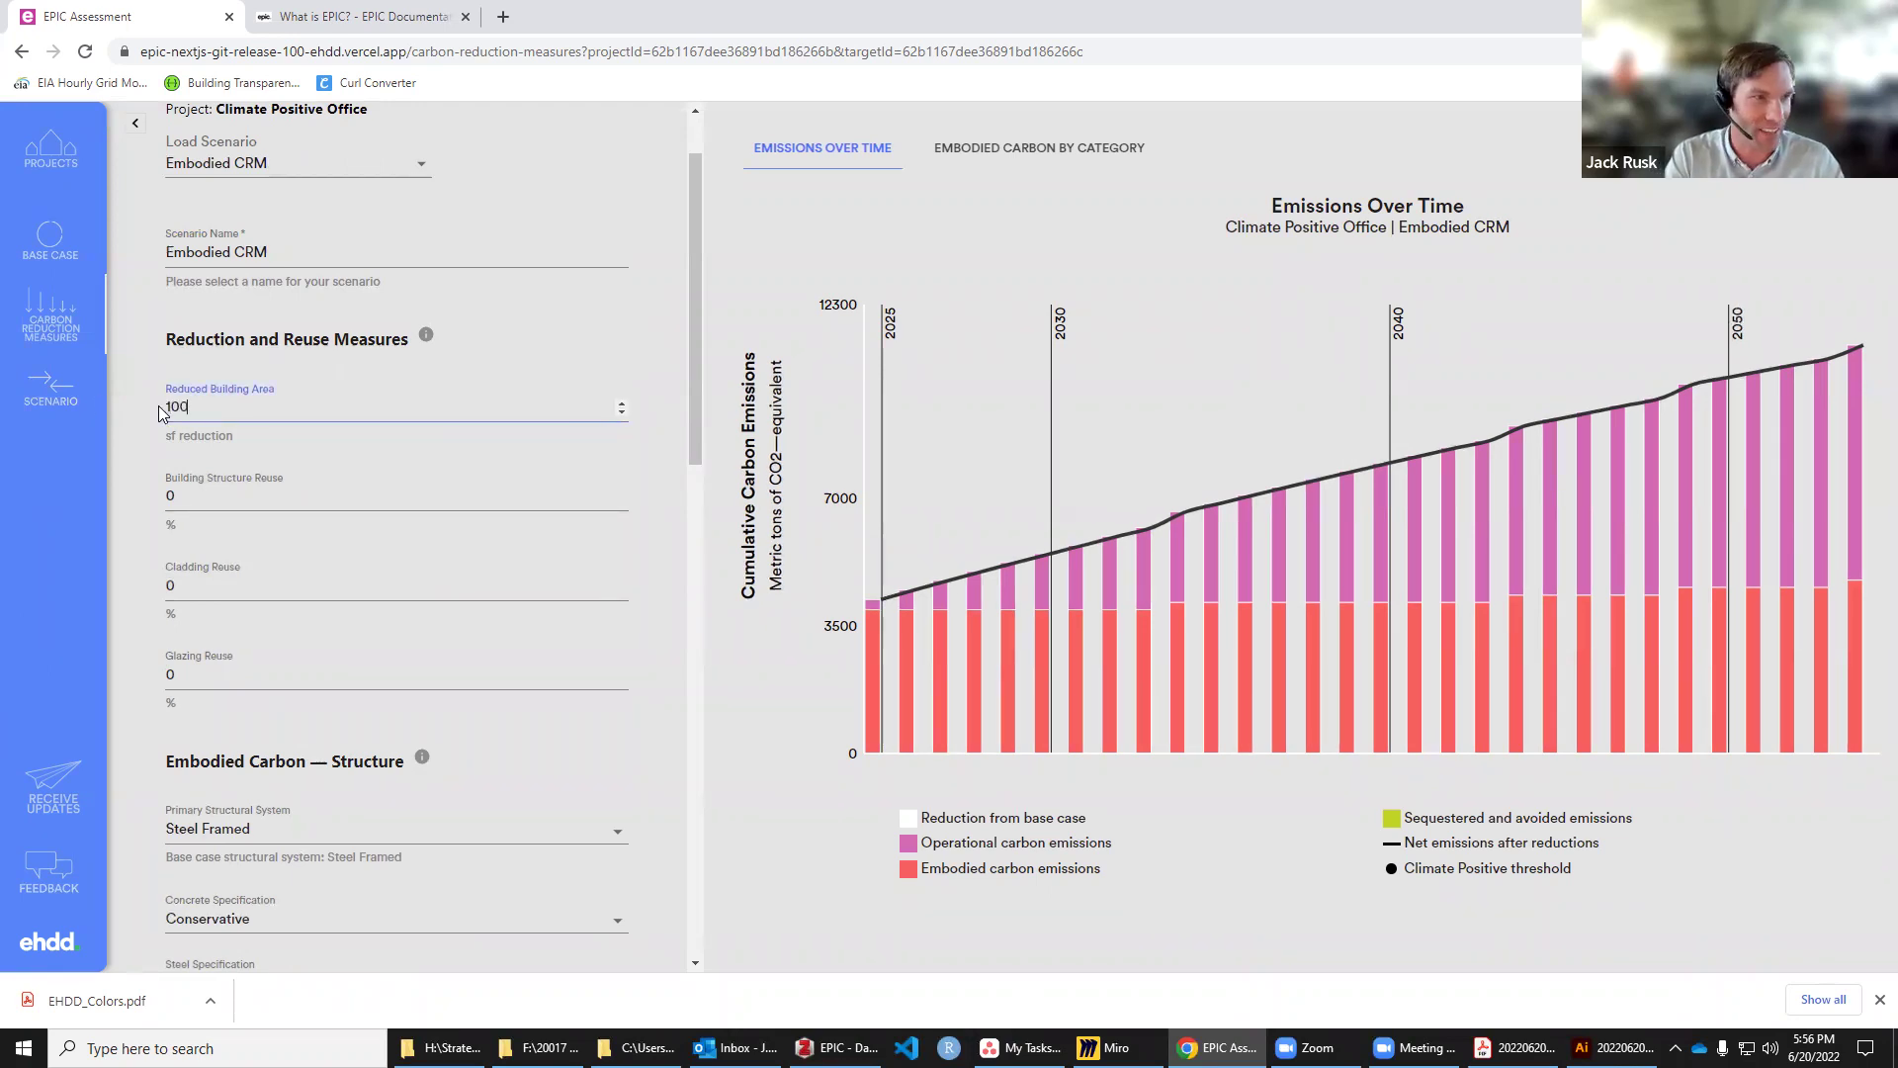
{"action": "type", "text": "0"}
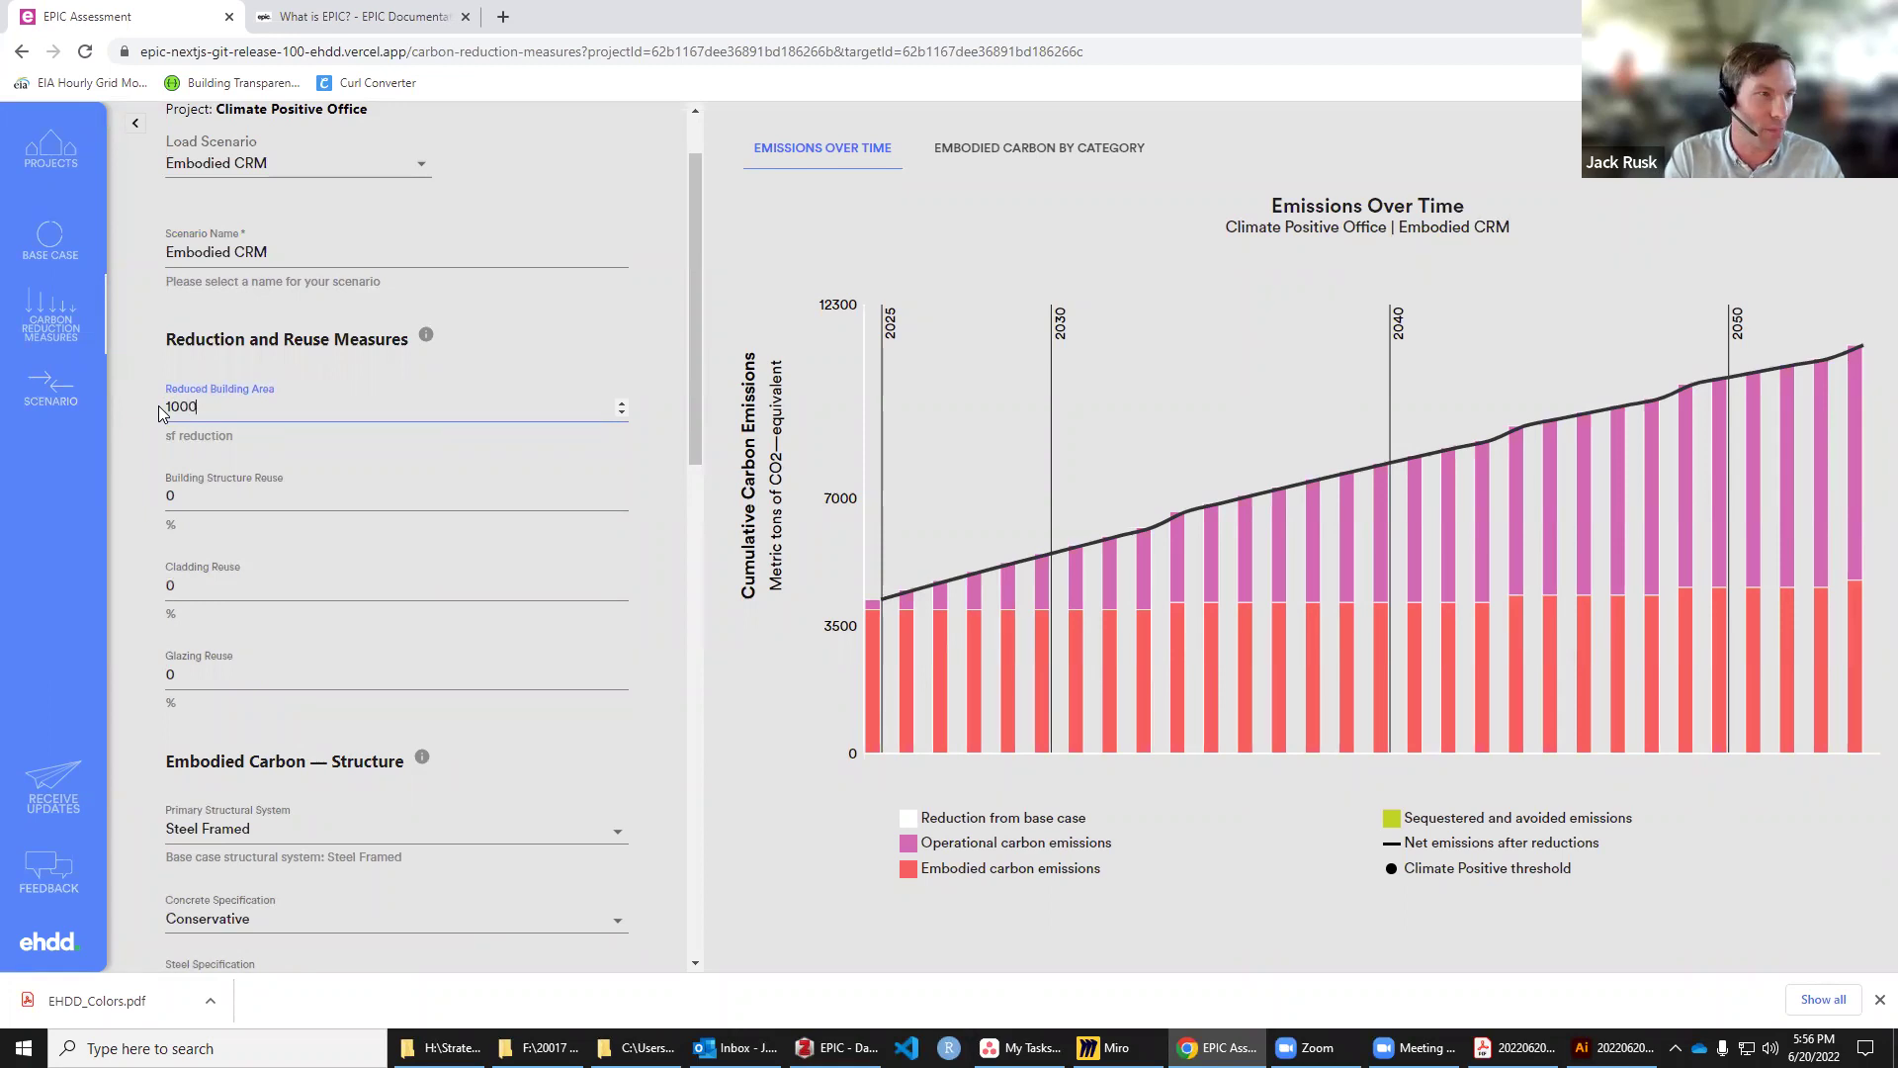
{"action": "type", "text": "0"}
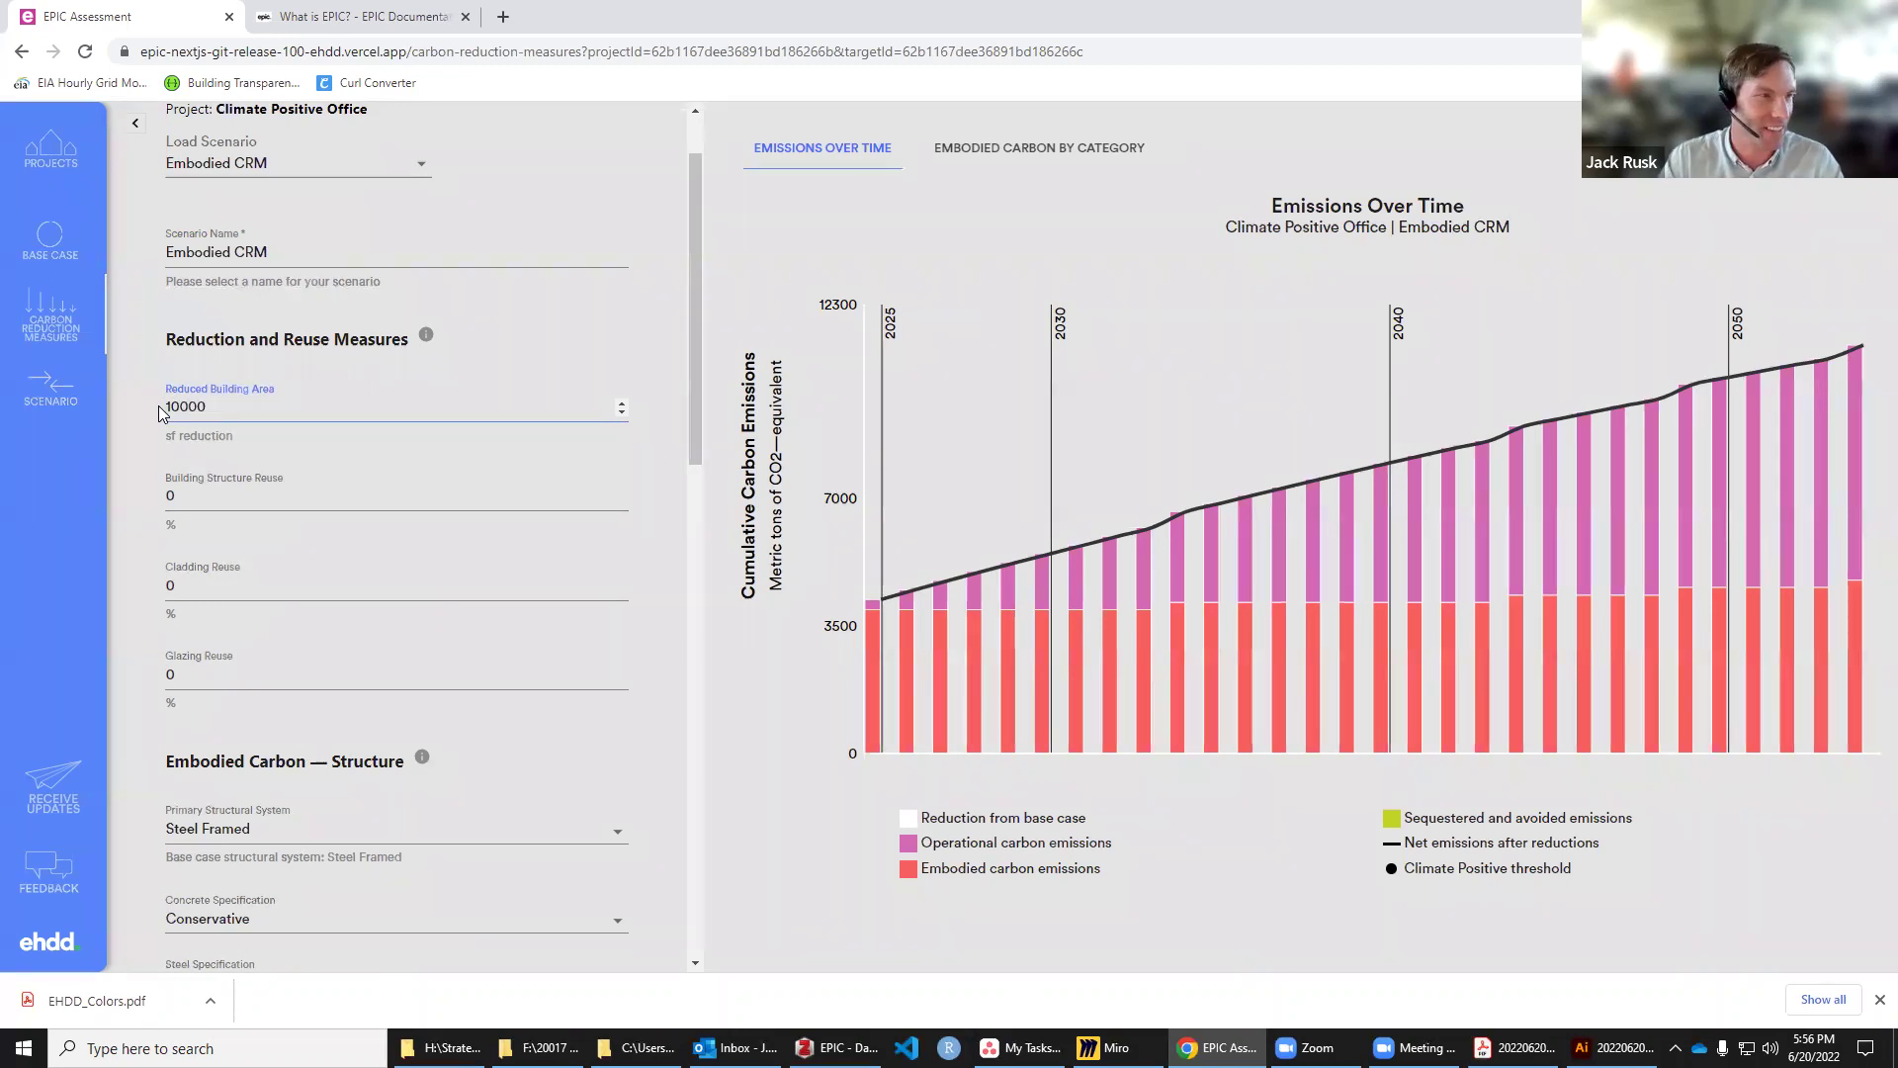
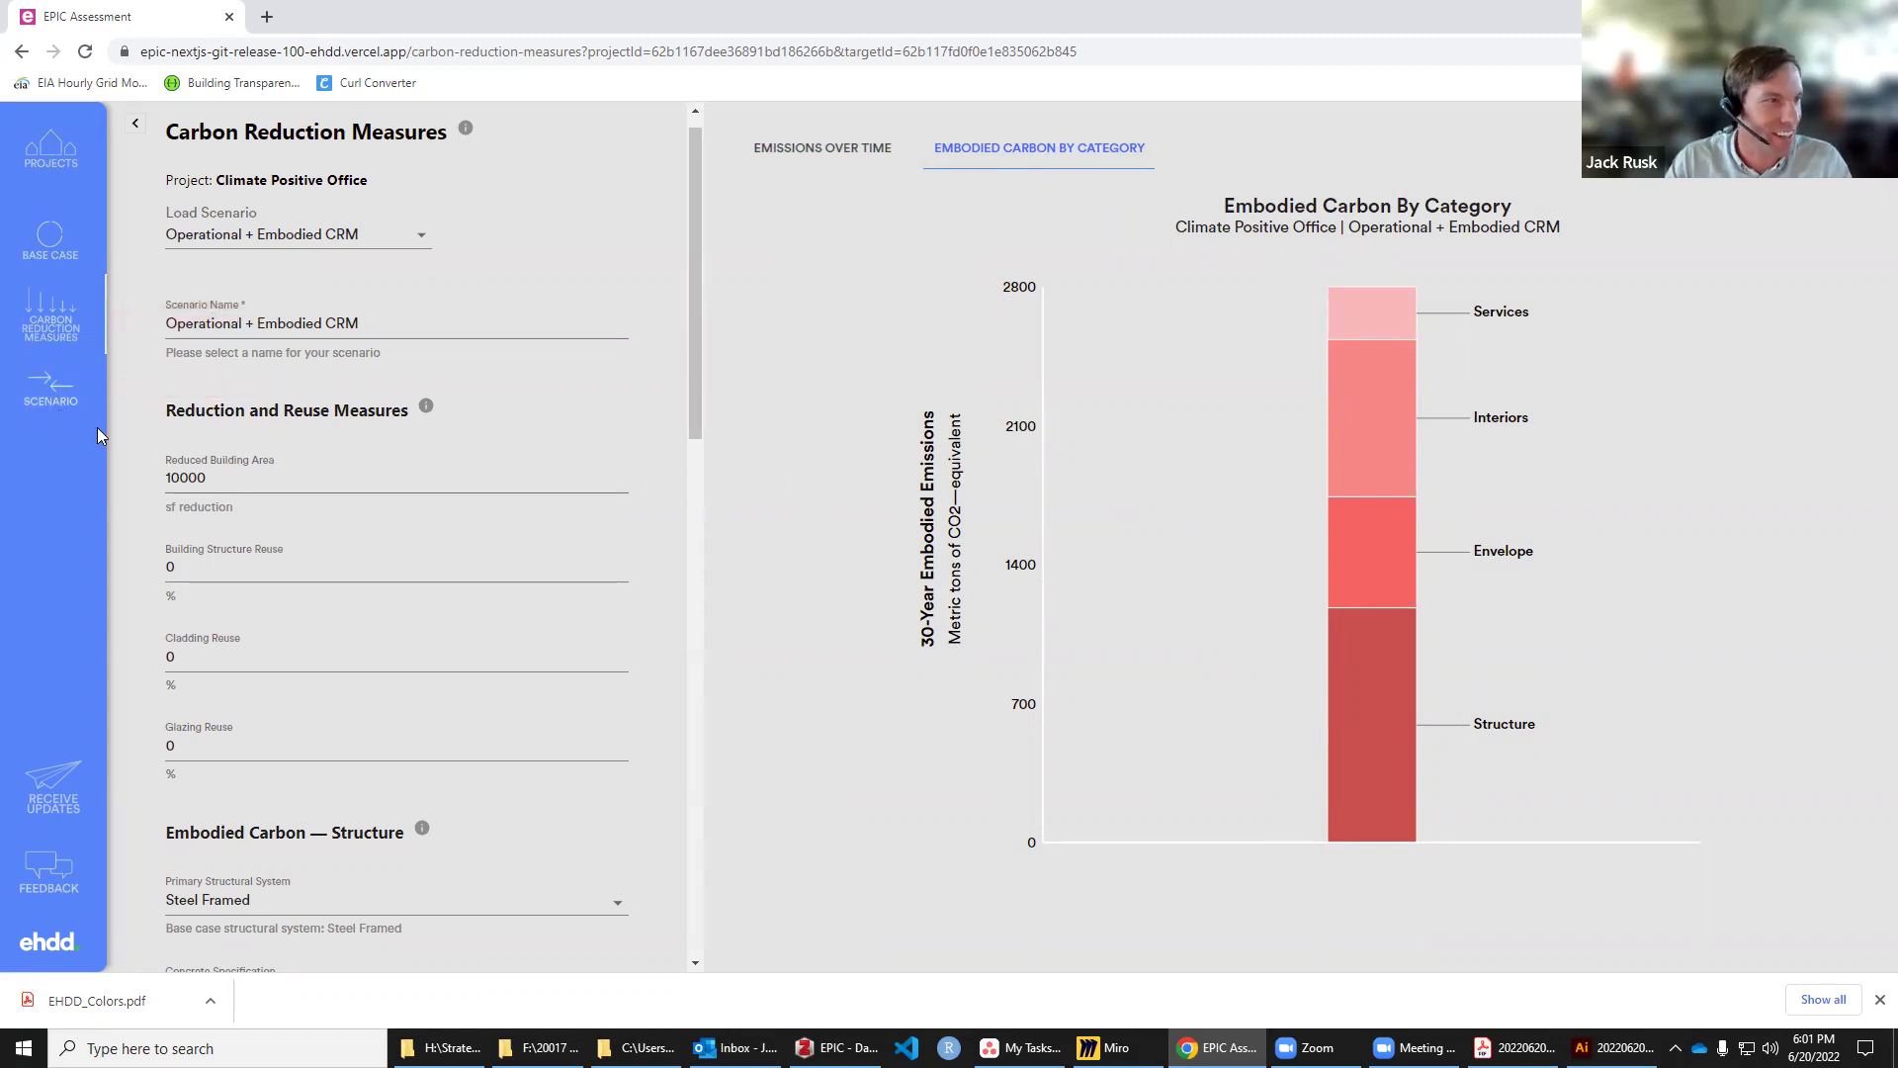
Step: Compare the Embodied CRM, Operational CRM and Operational + Embodied CRM scenarios with the base case, by category and over time
{"action": "left_click", "coordinate": [56, 396]}
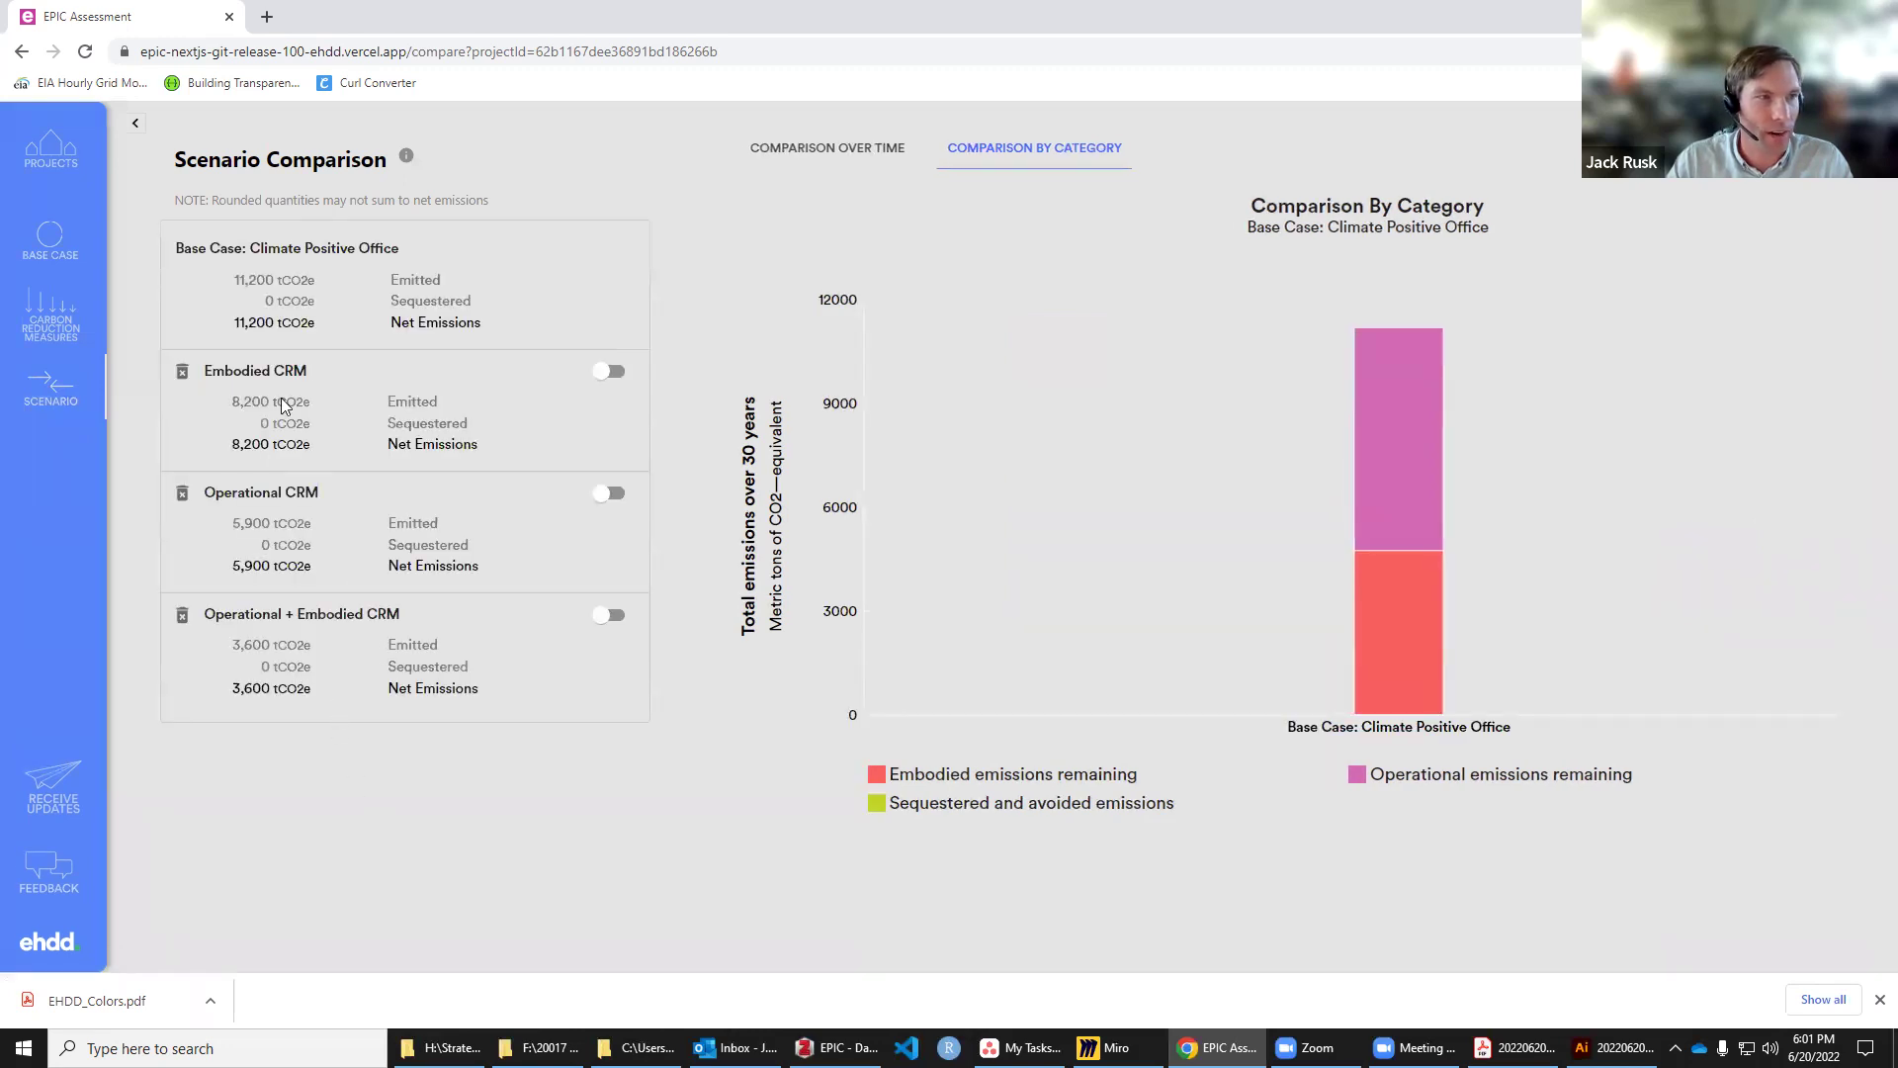
{"action": "left_click", "coordinate": [610, 374]}
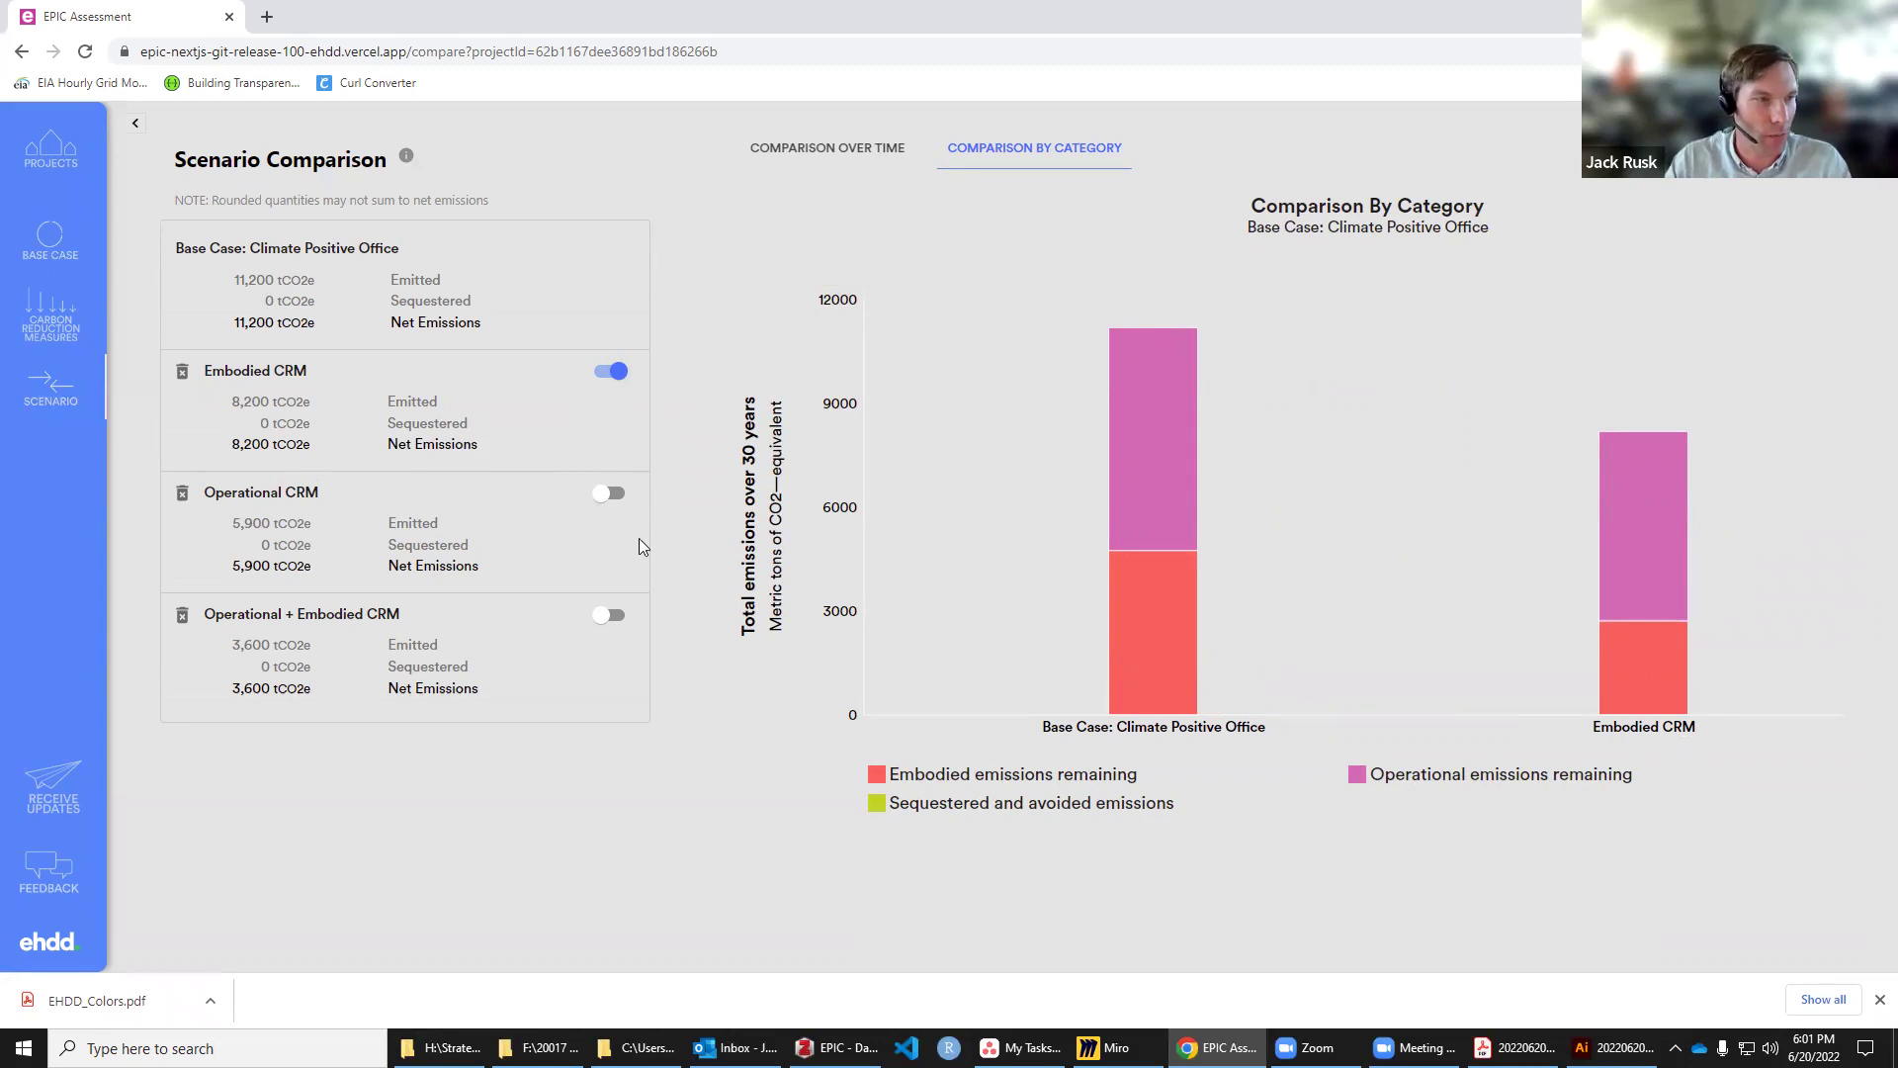
{"action": "left_click", "coordinate": [610, 498]}
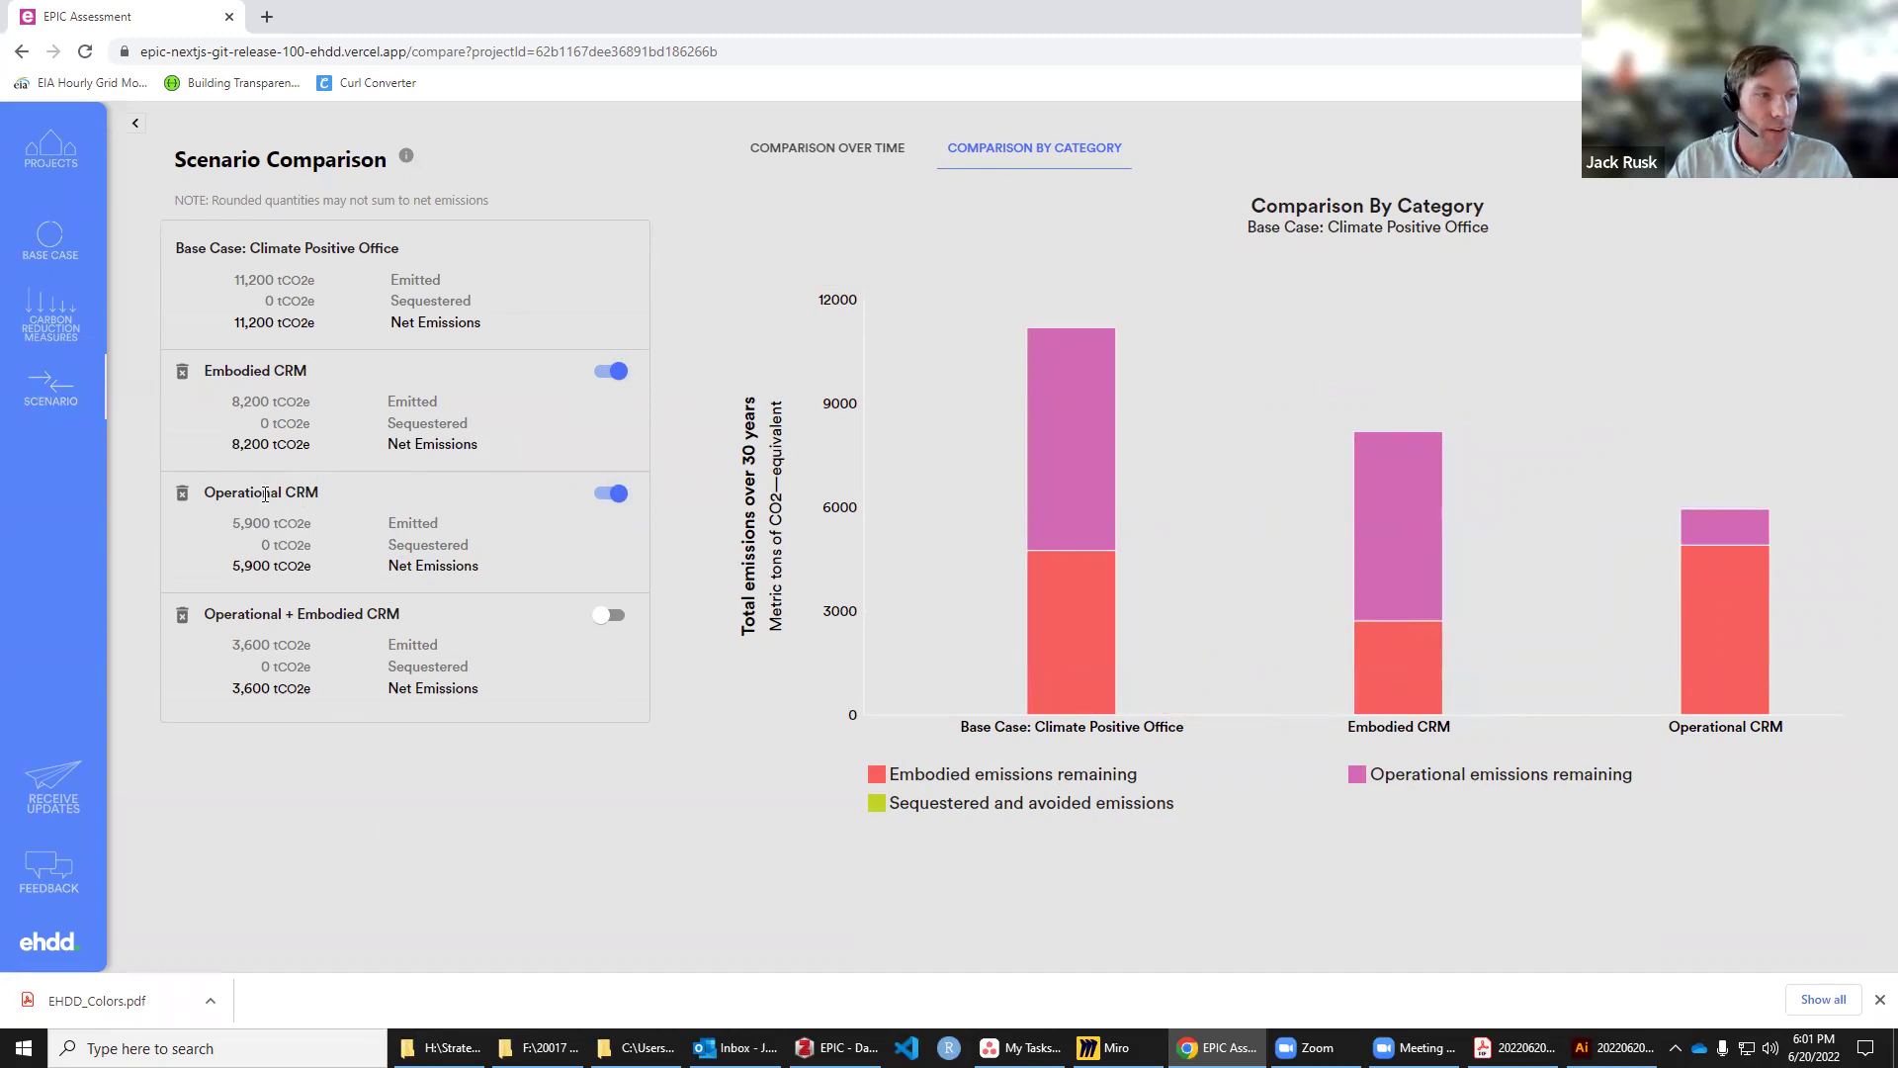
{"action": "left_click", "coordinate": [612, 618]}
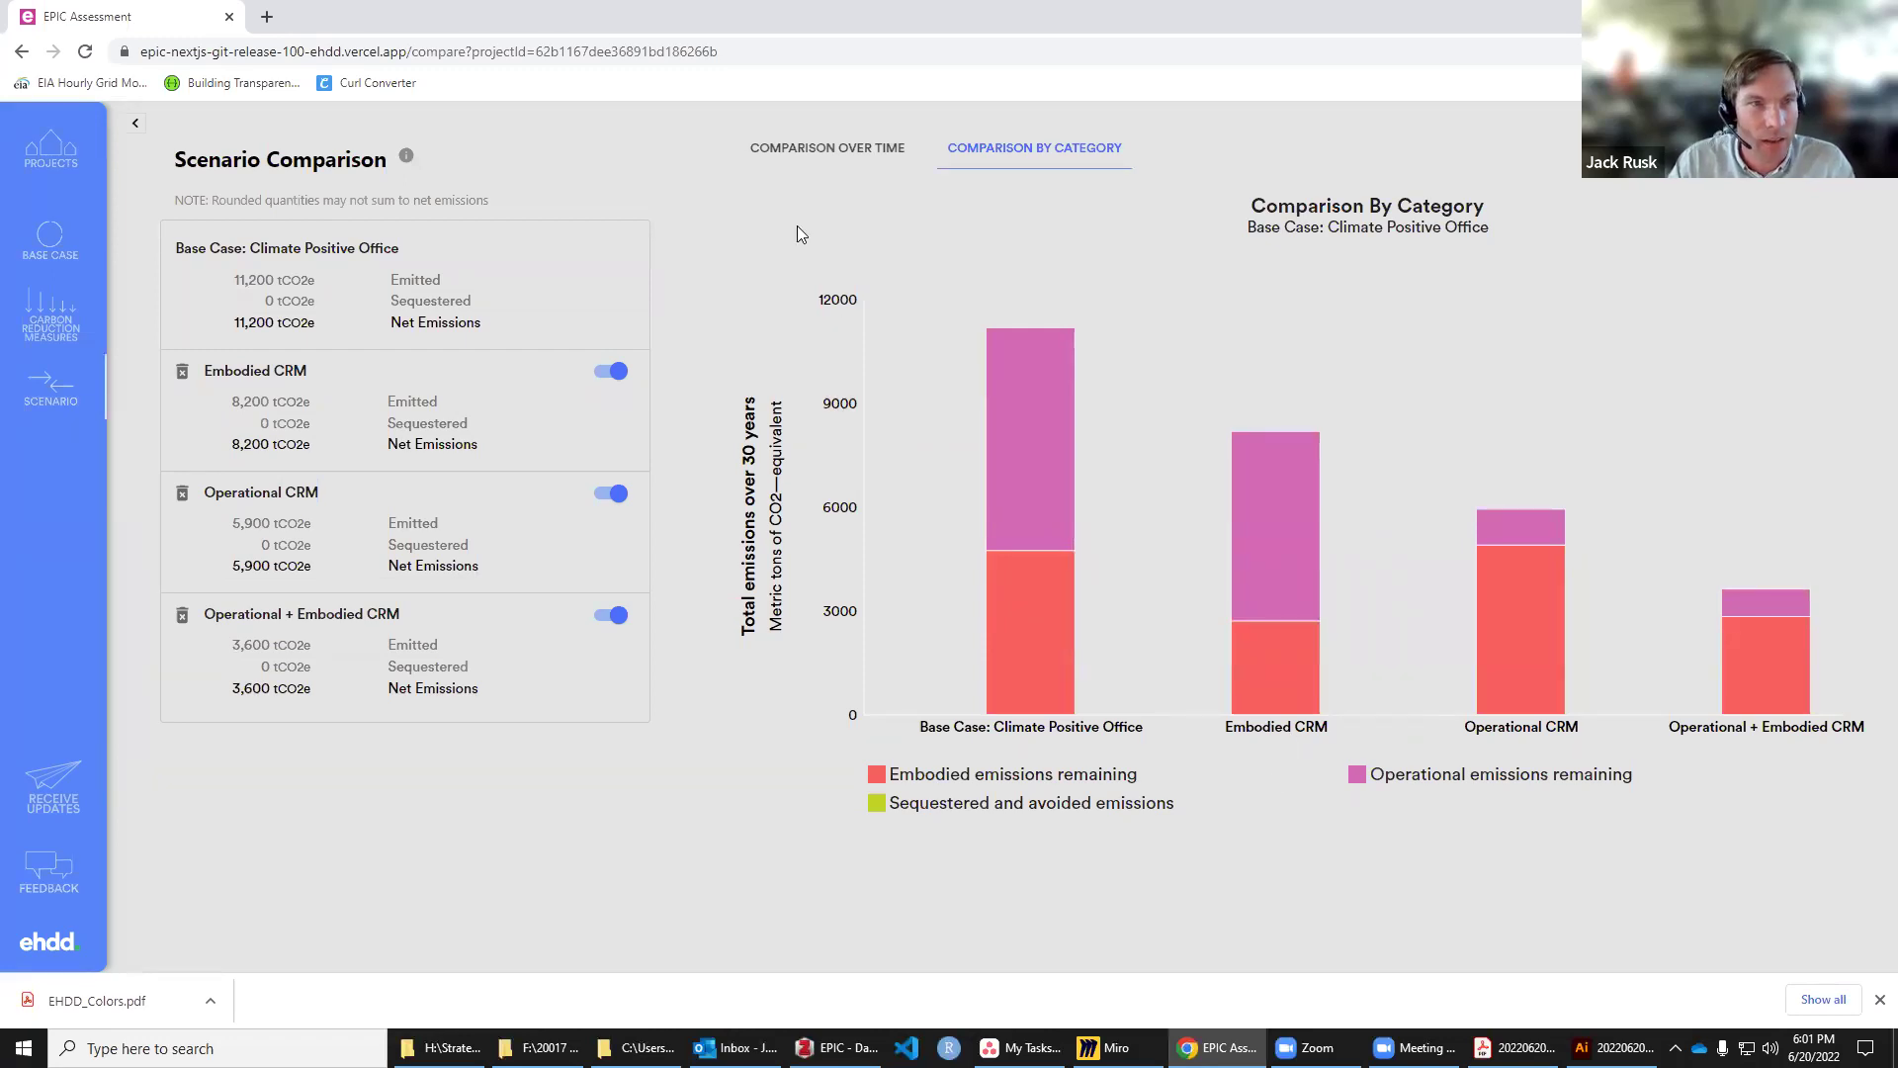
{"action": "left_click", "coordinate": [796, 165]}
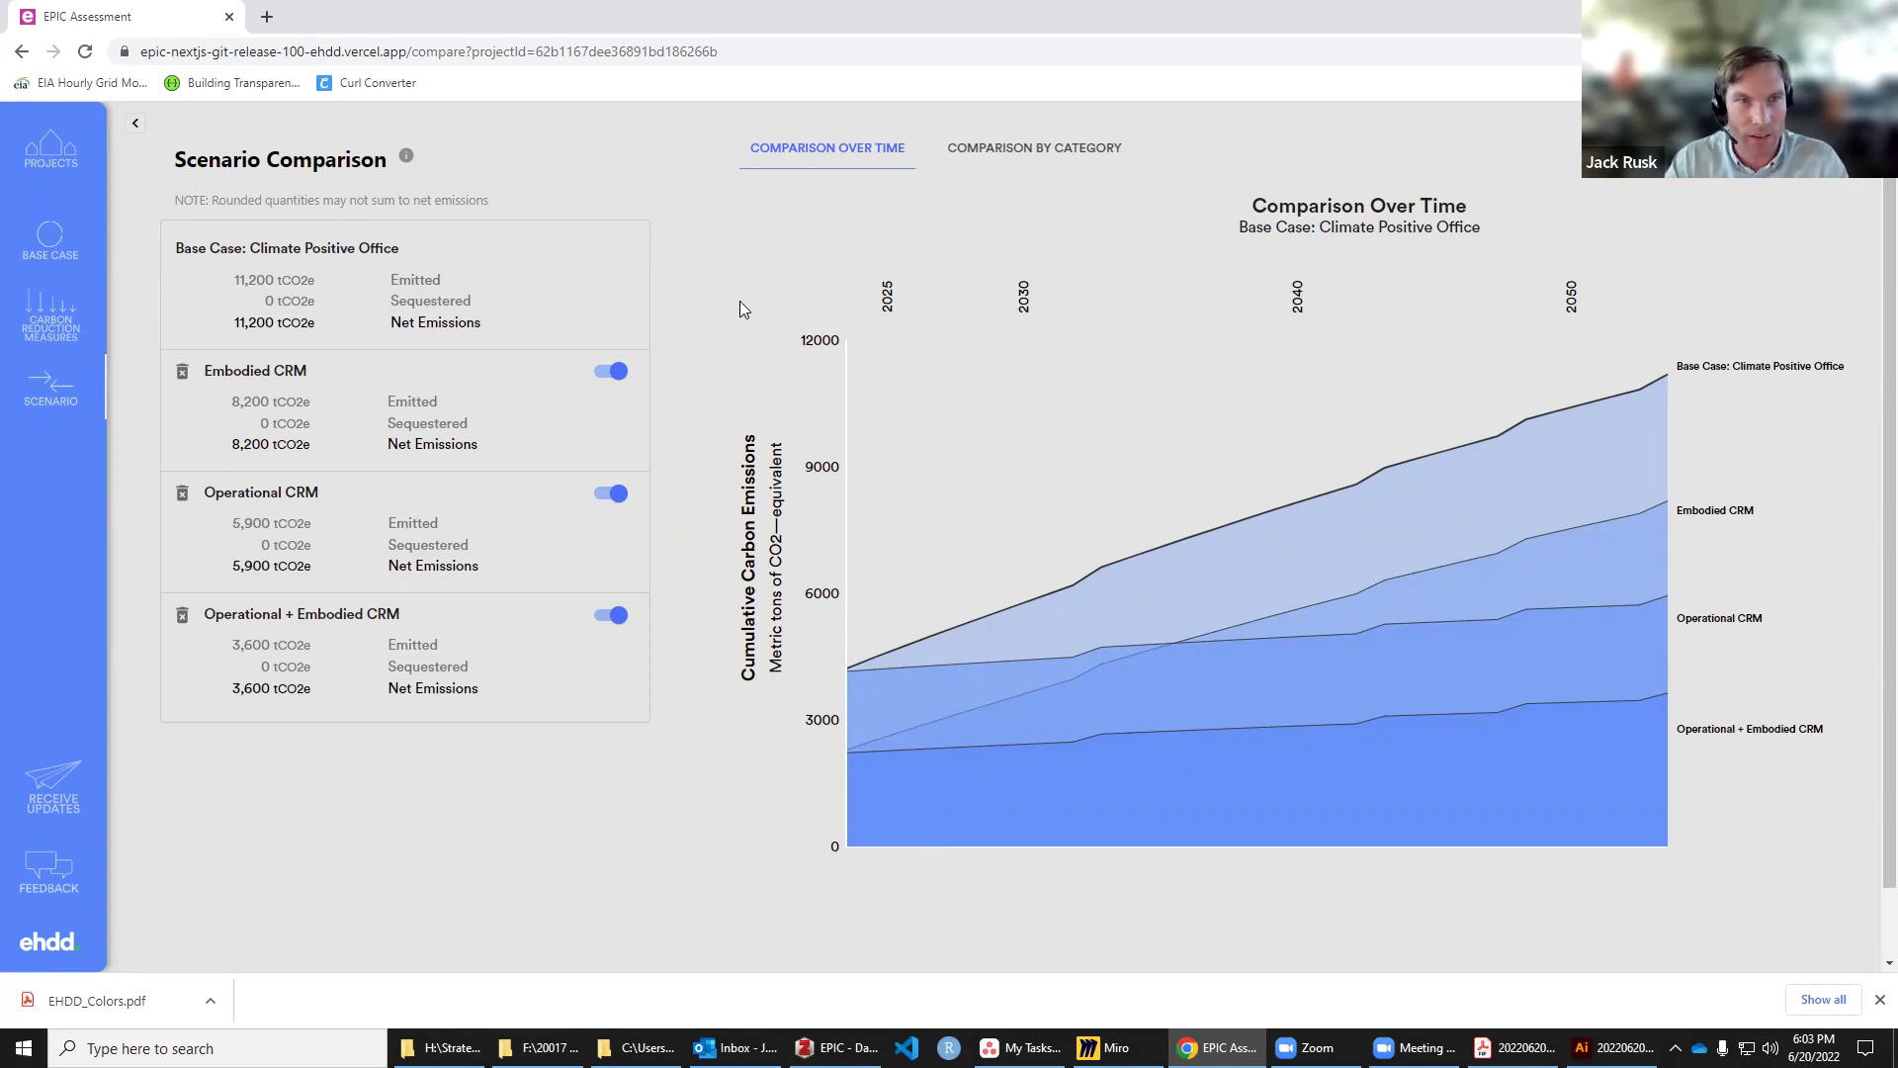
Step: In the project base case, set the site area to 20000 sf, mark the site as previously developed, and set the planted area to 5000 sf
{"action": "left_click", "coordinate": [65, 331]}
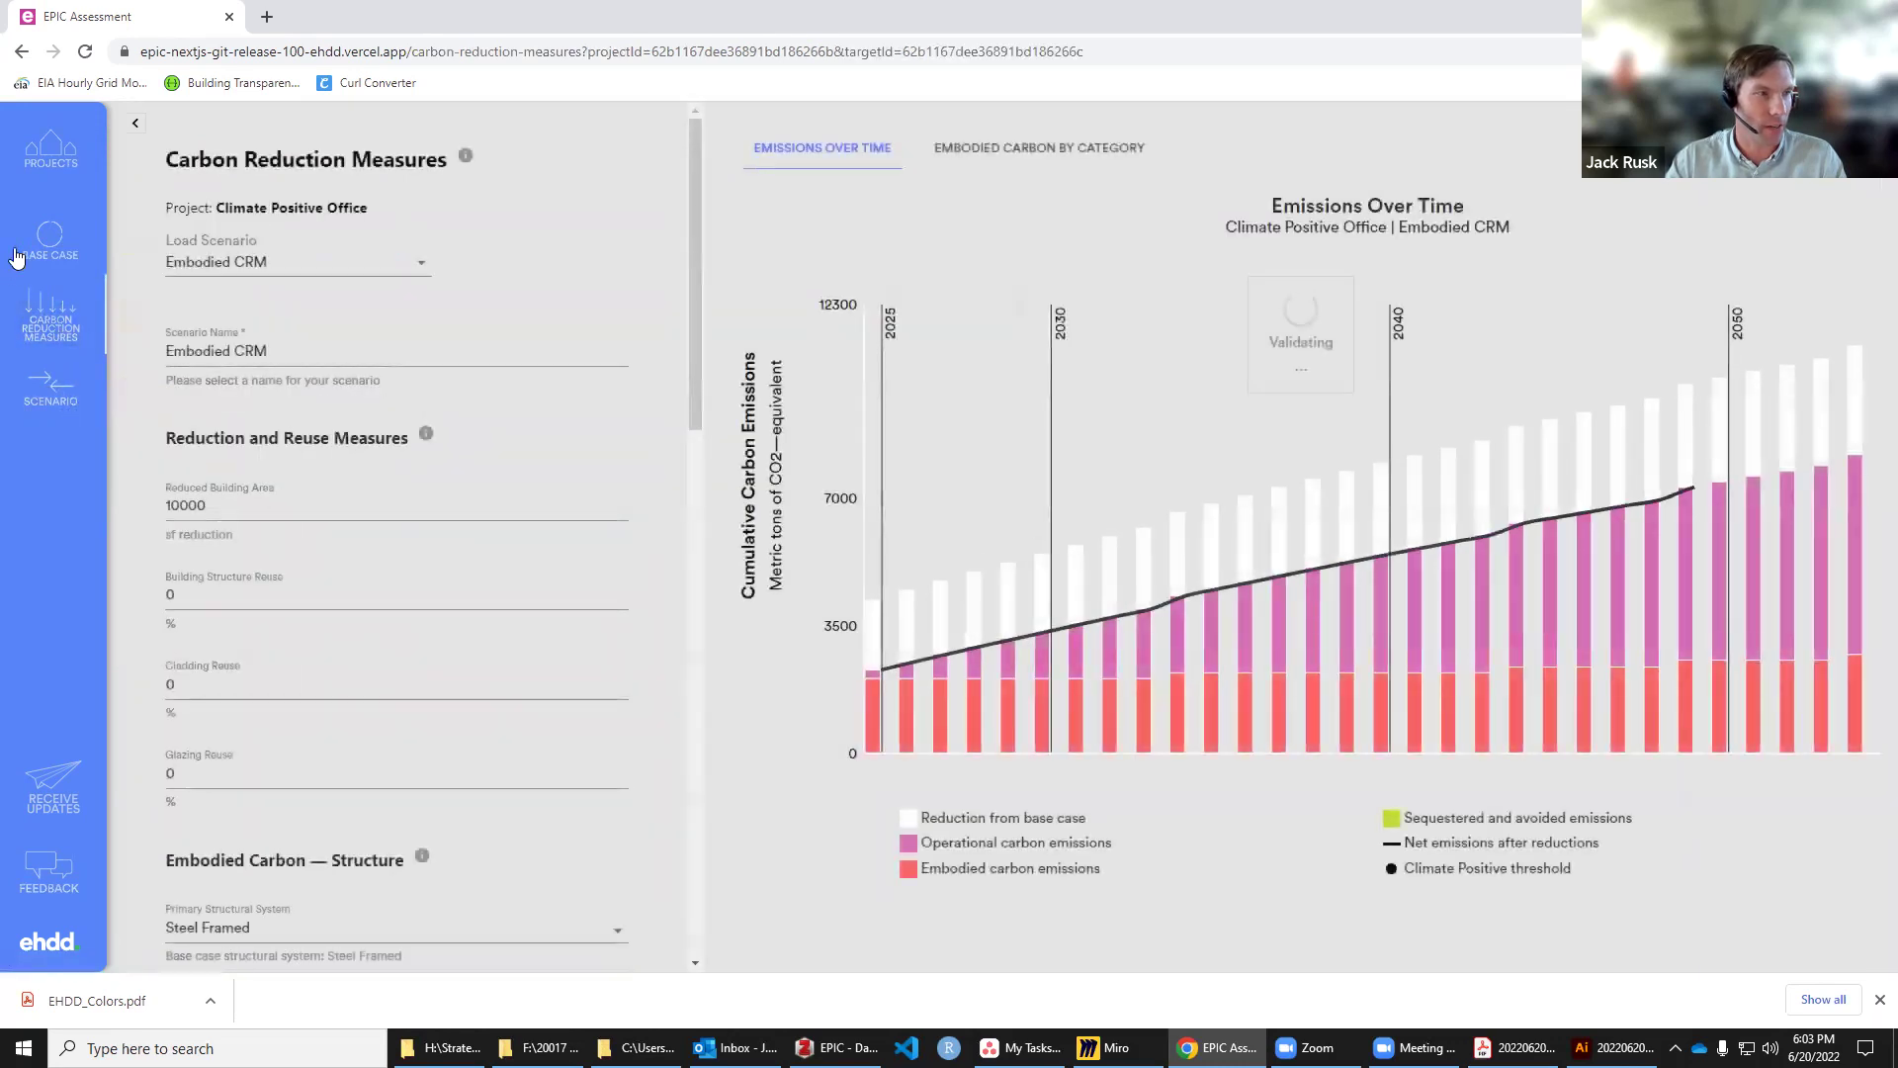
{"action": "left_click", "coordinate": [60, 255]}
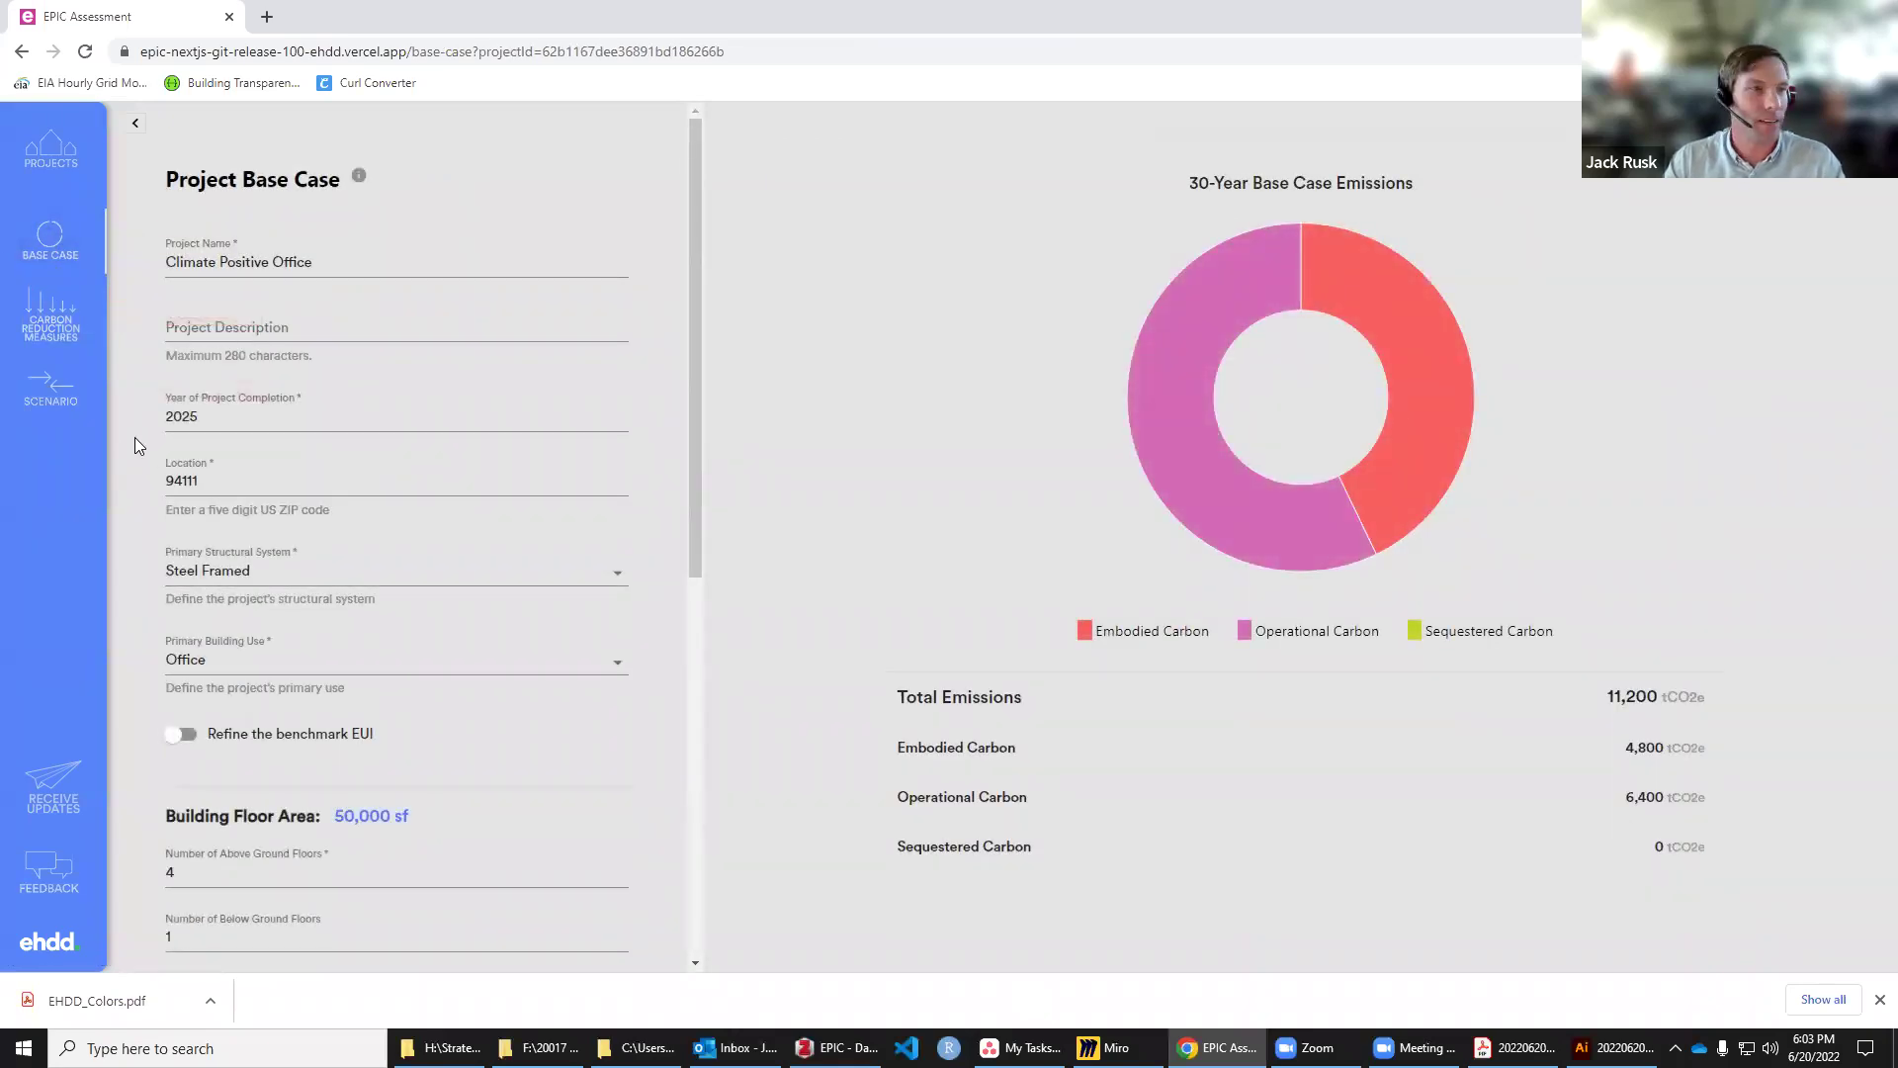
{"action": "scroll", "coordinate": [134, 437], "scroll_direction": "down", "scroll_amount": 7}
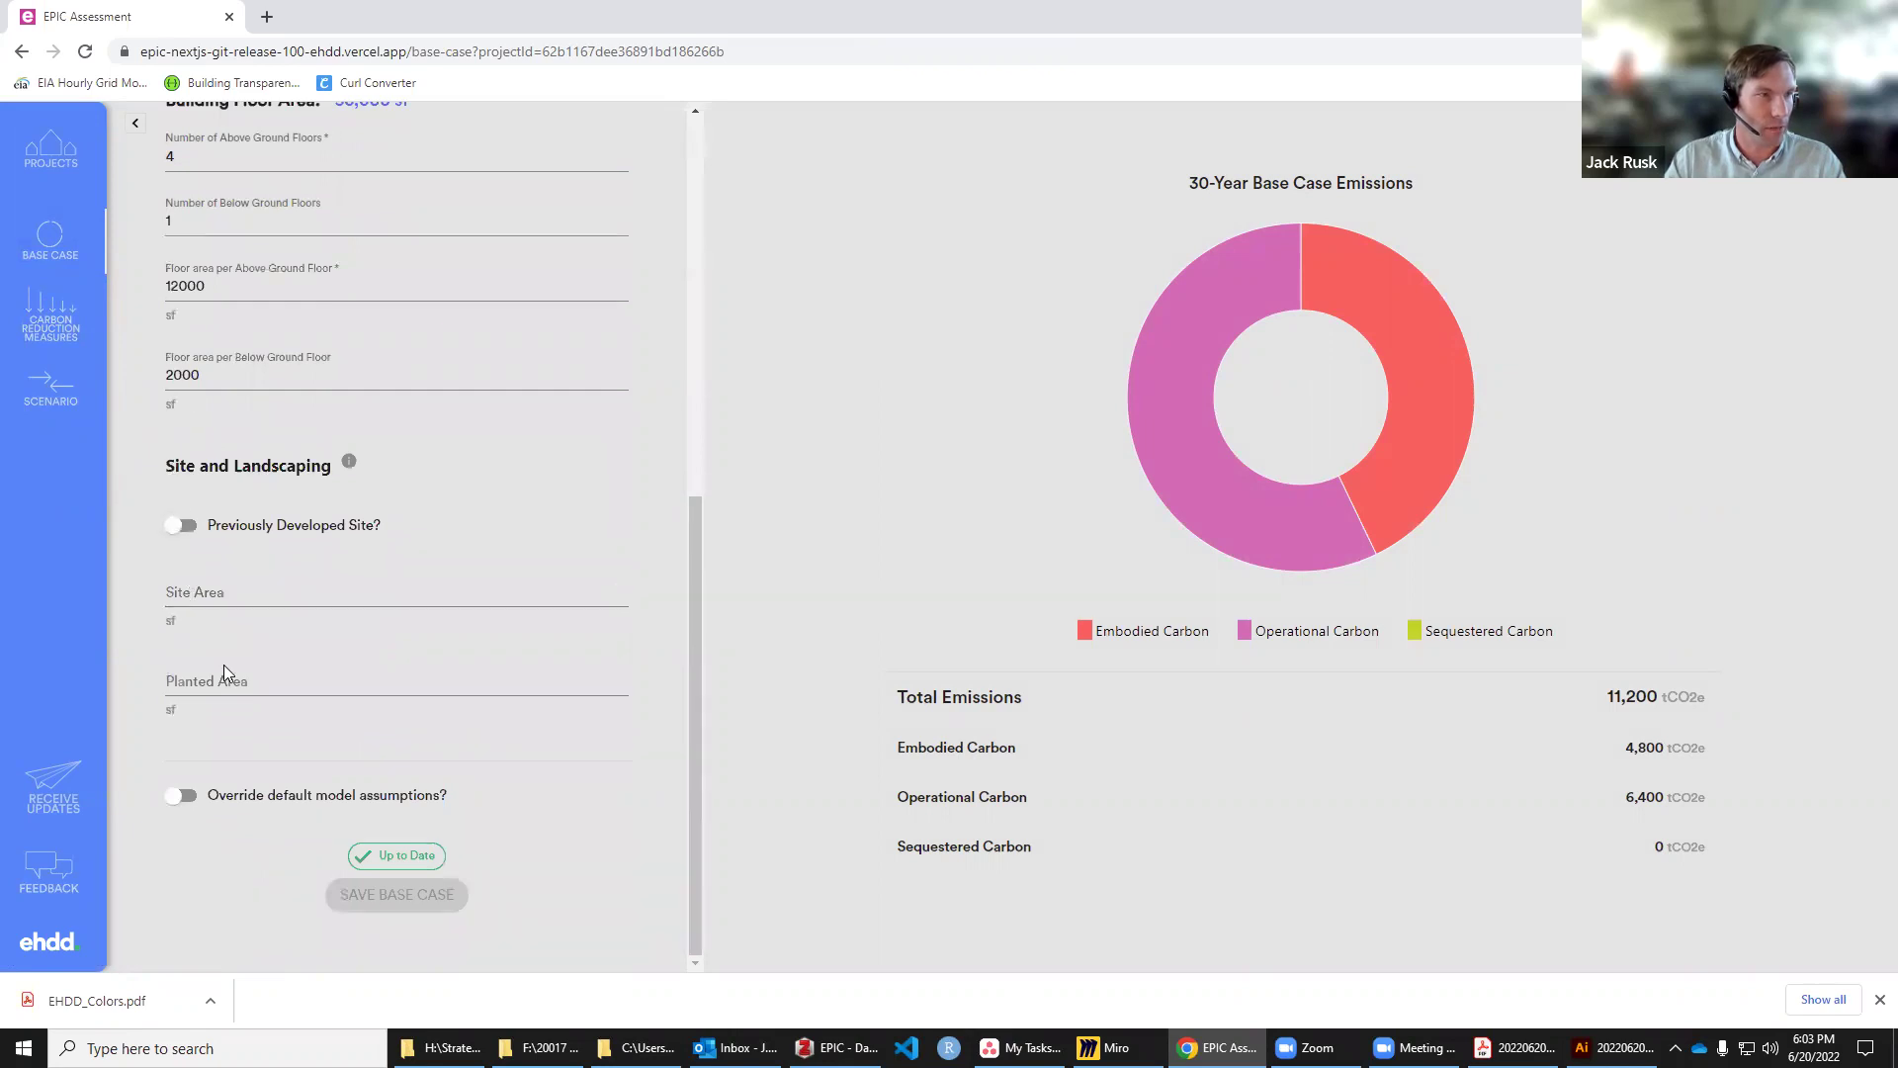
{"action": "left_click", "coordinate": [233, 592]}
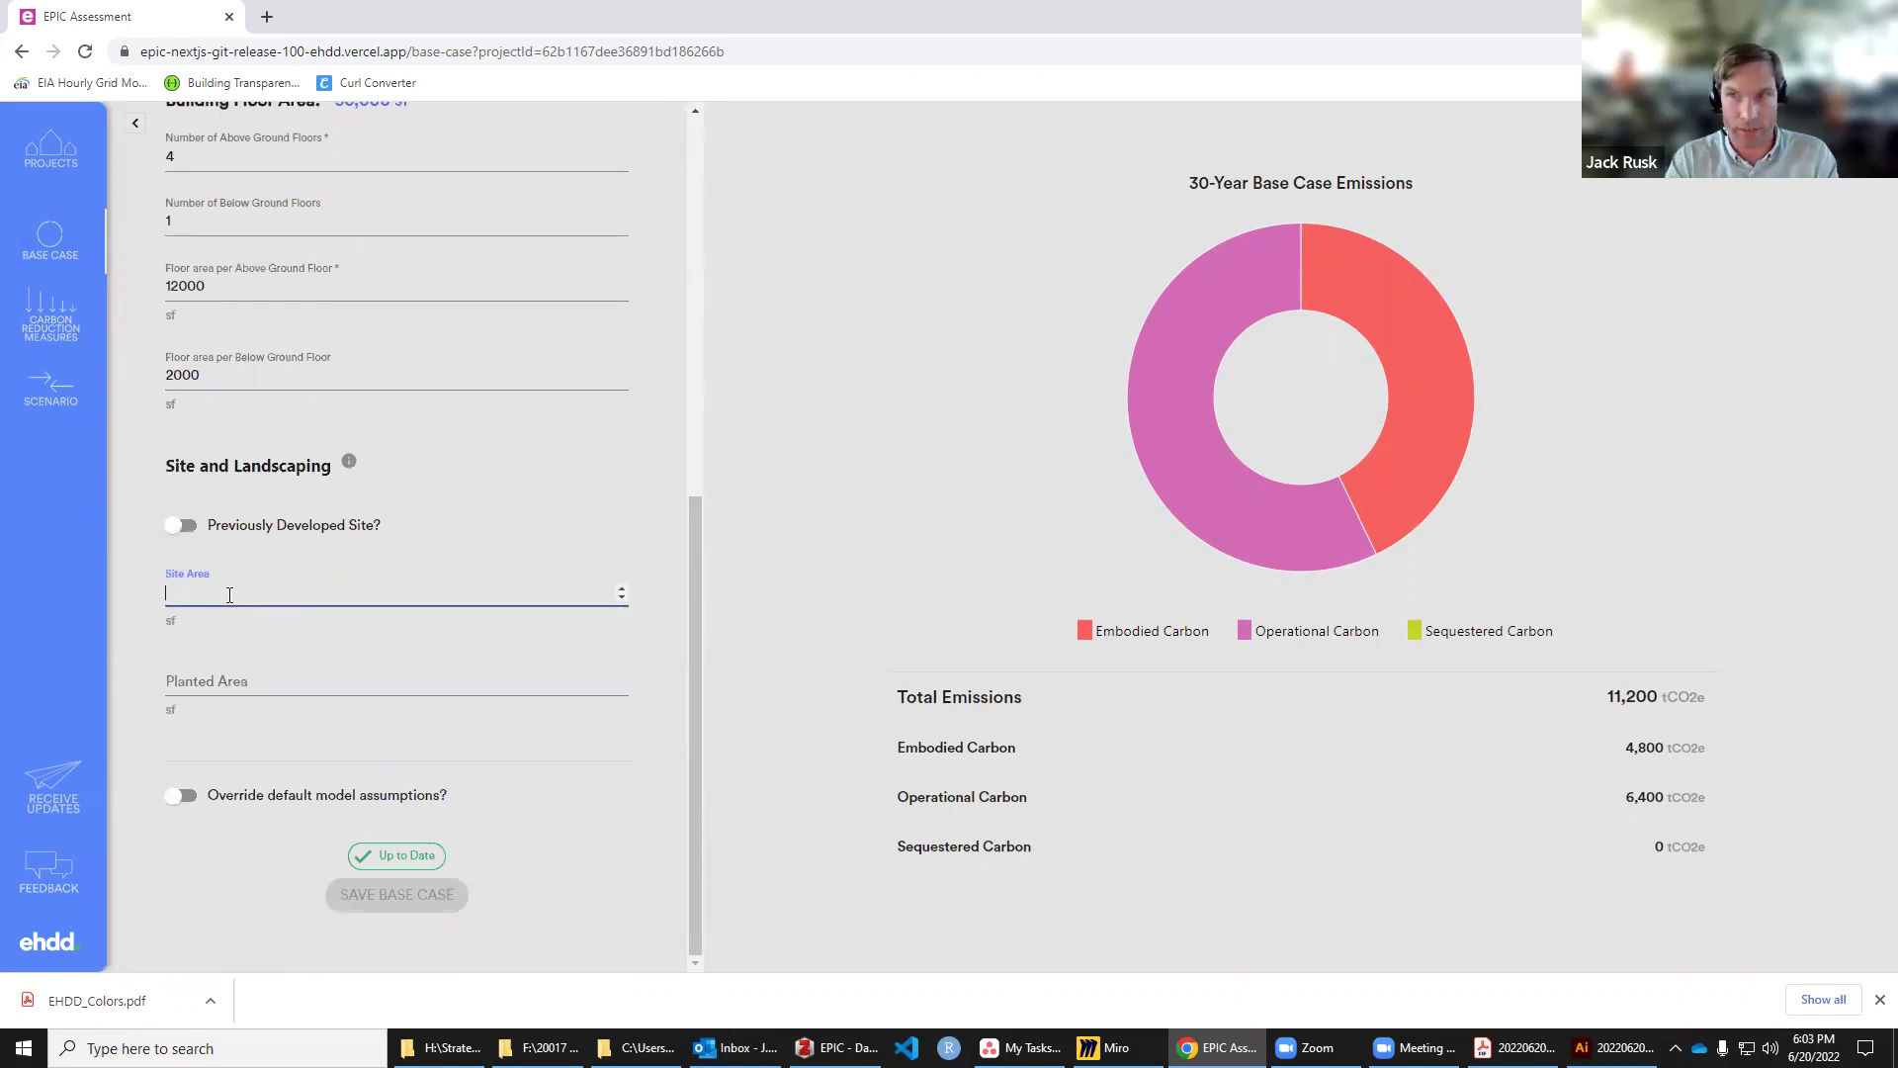
{"action": "type", "text": "20000"}
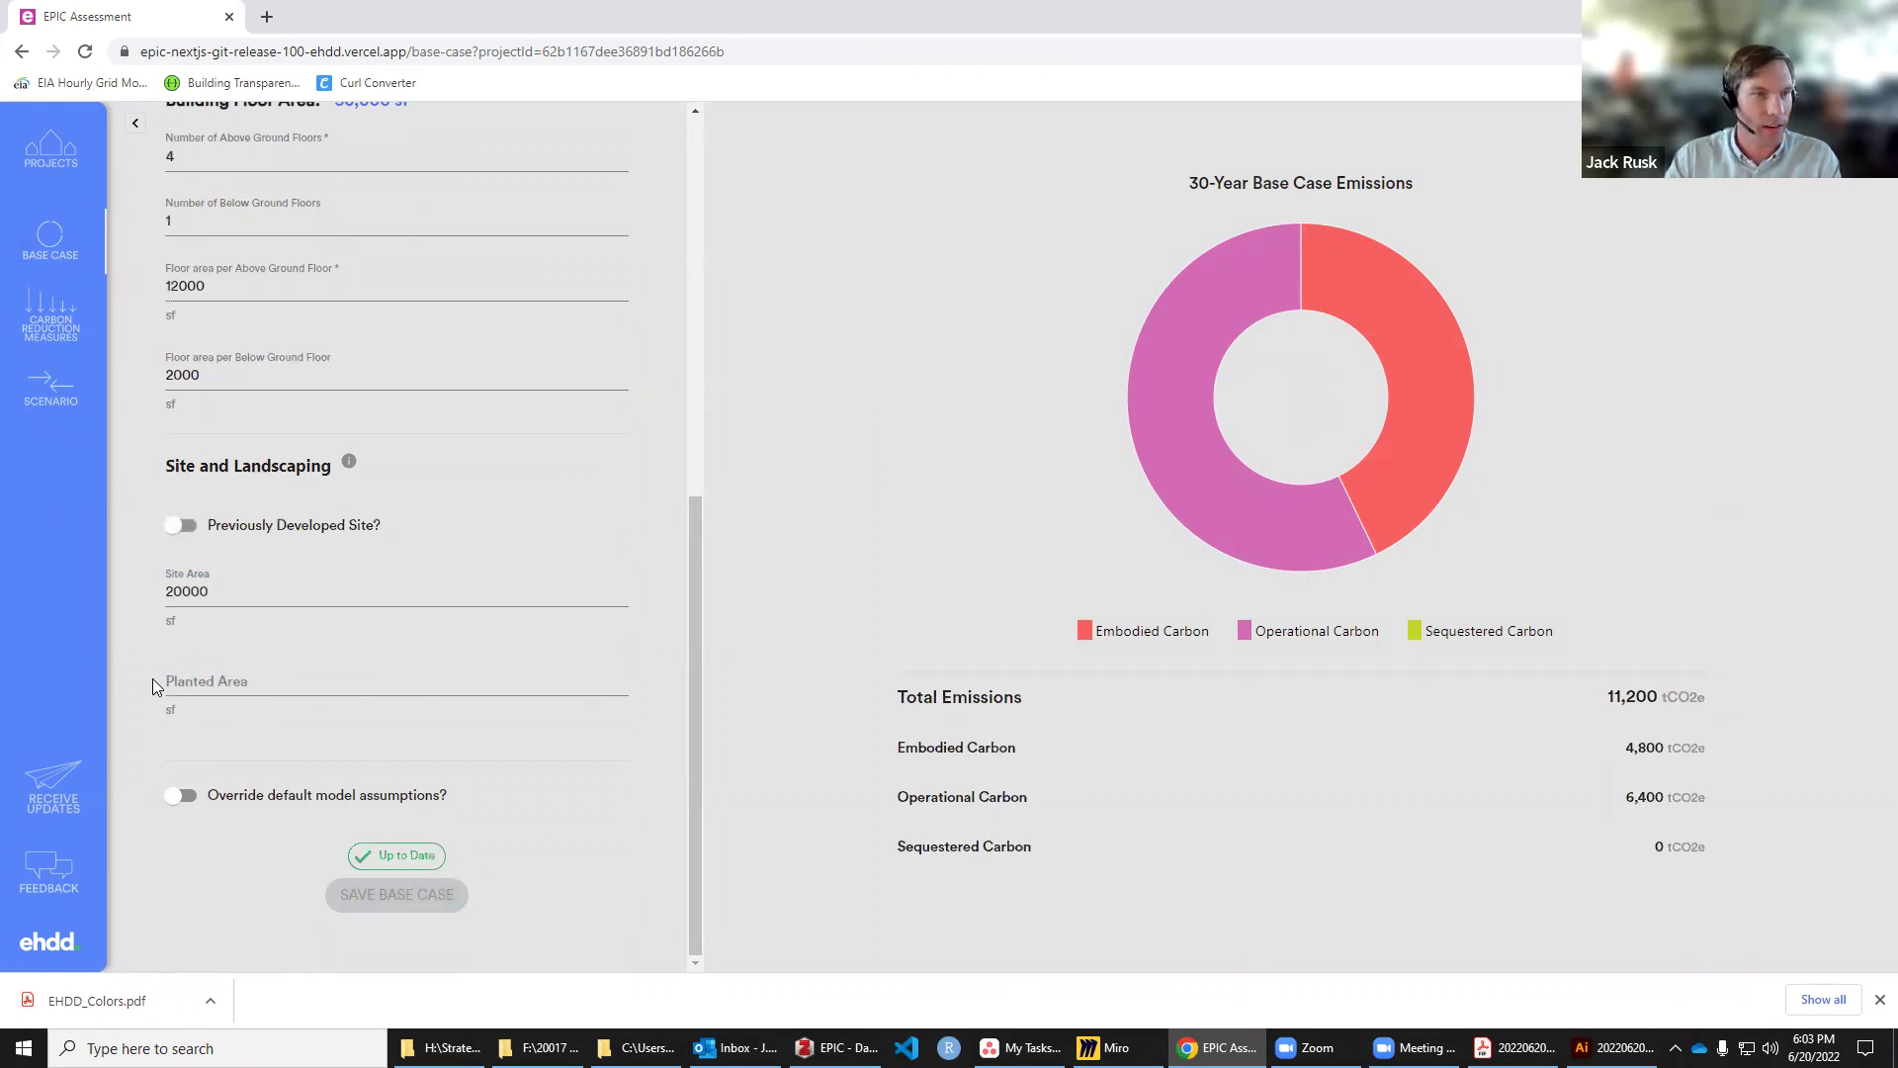
{"action": "left_click", "coordinate": [186, 534]}
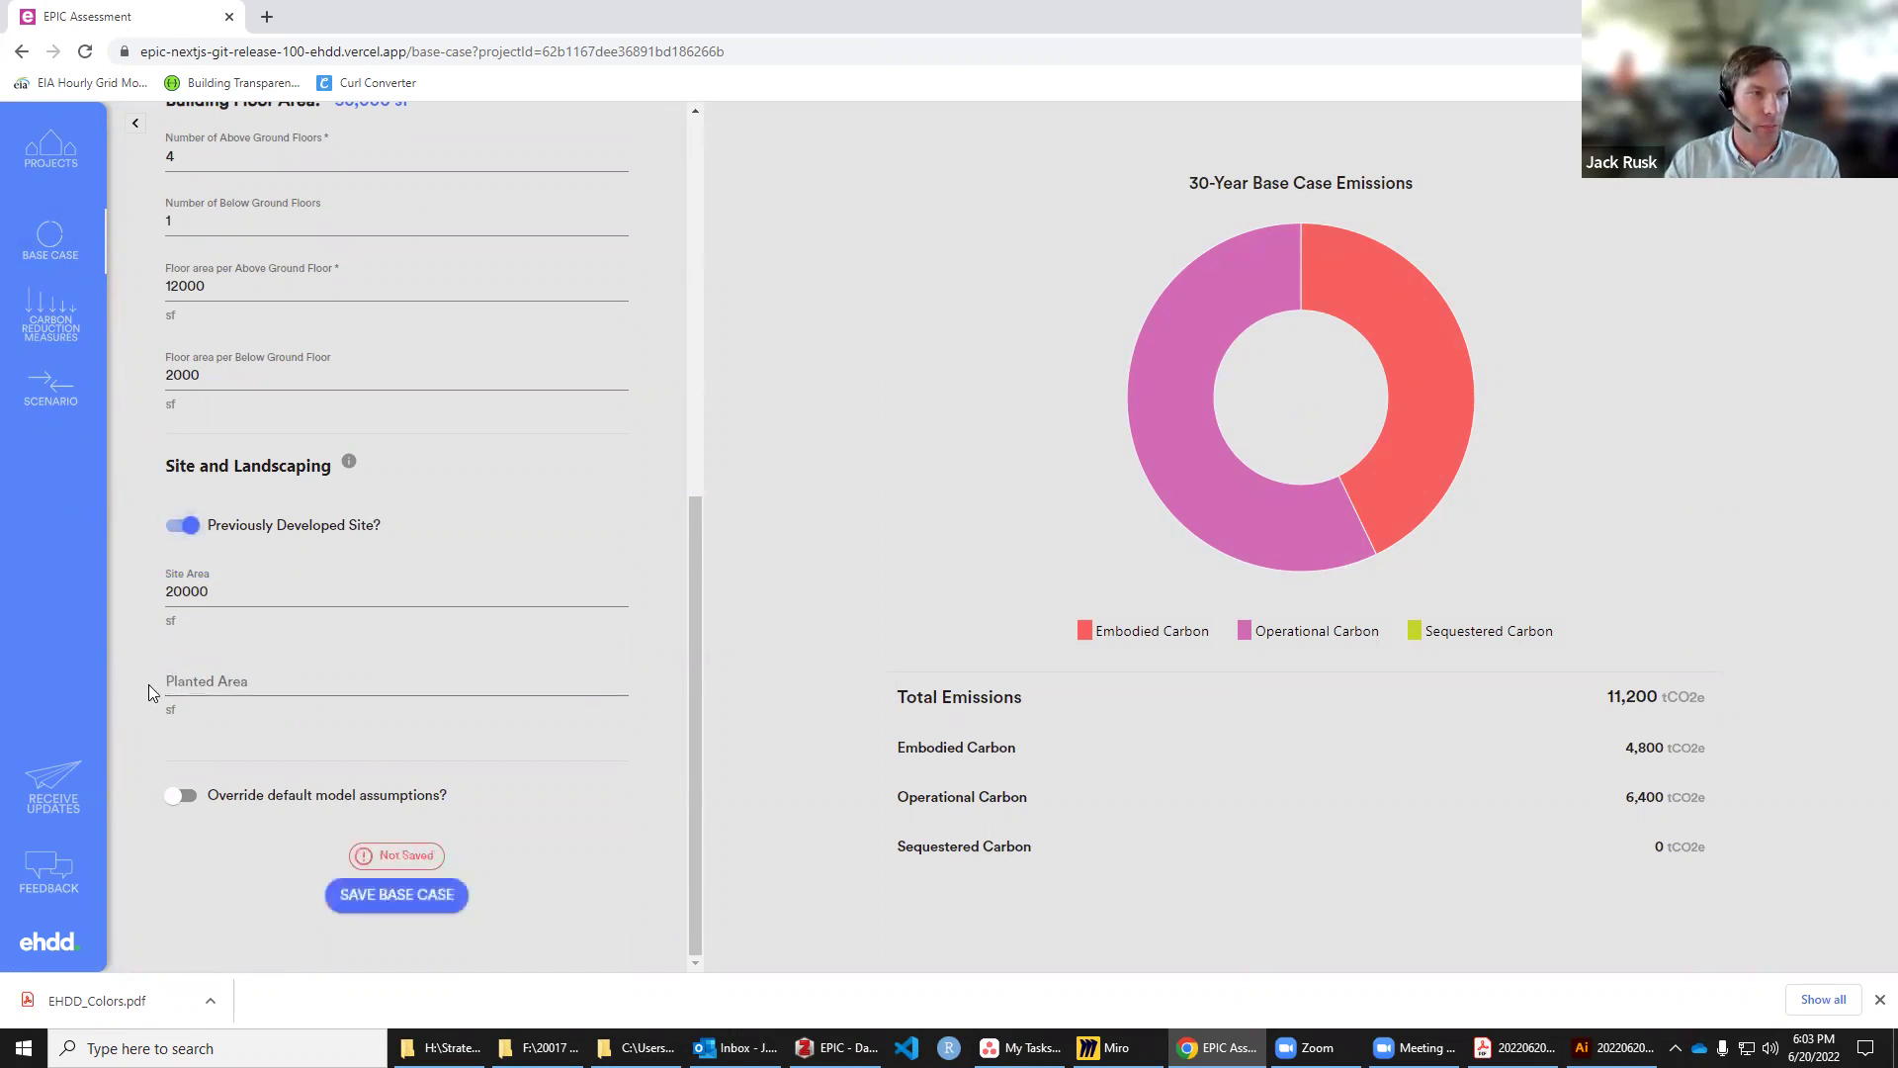
{"action": "left_click", "coordinate": [191, 682]}
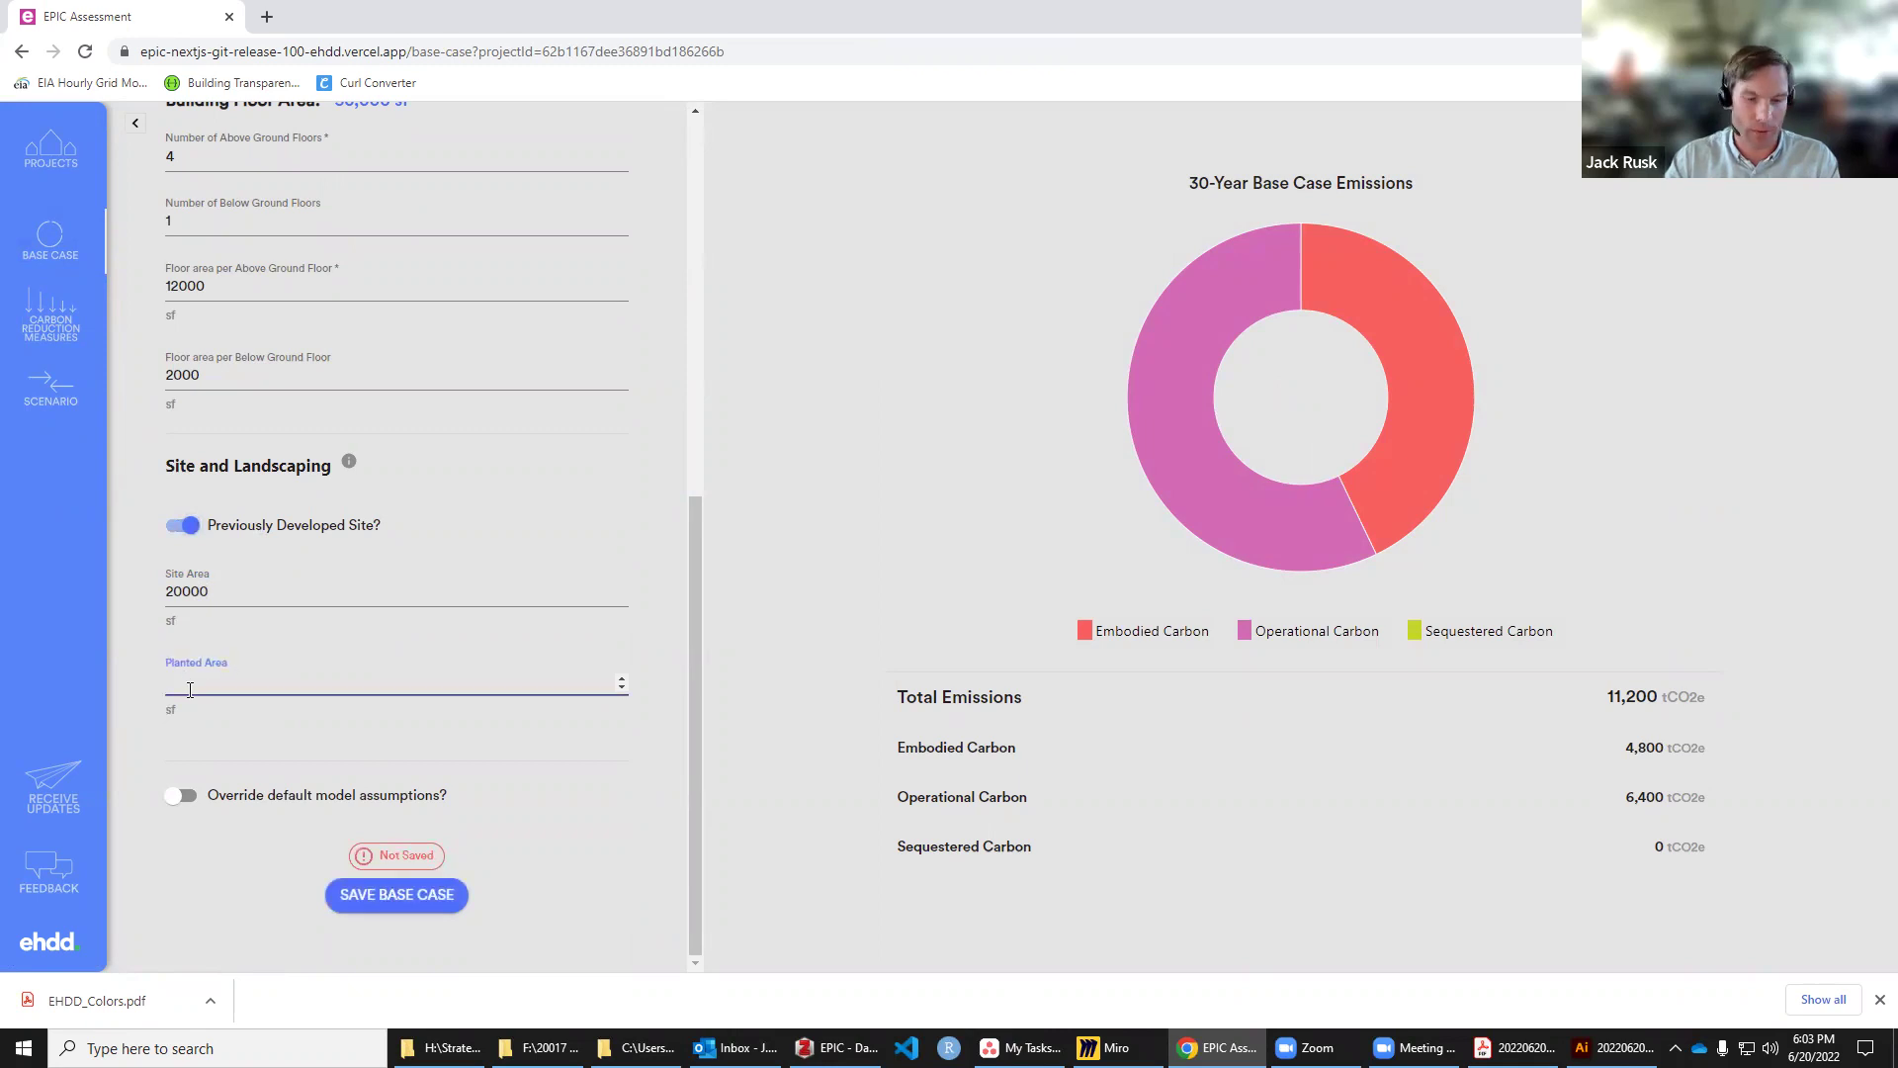
{"action": "type", "text": "5000"}
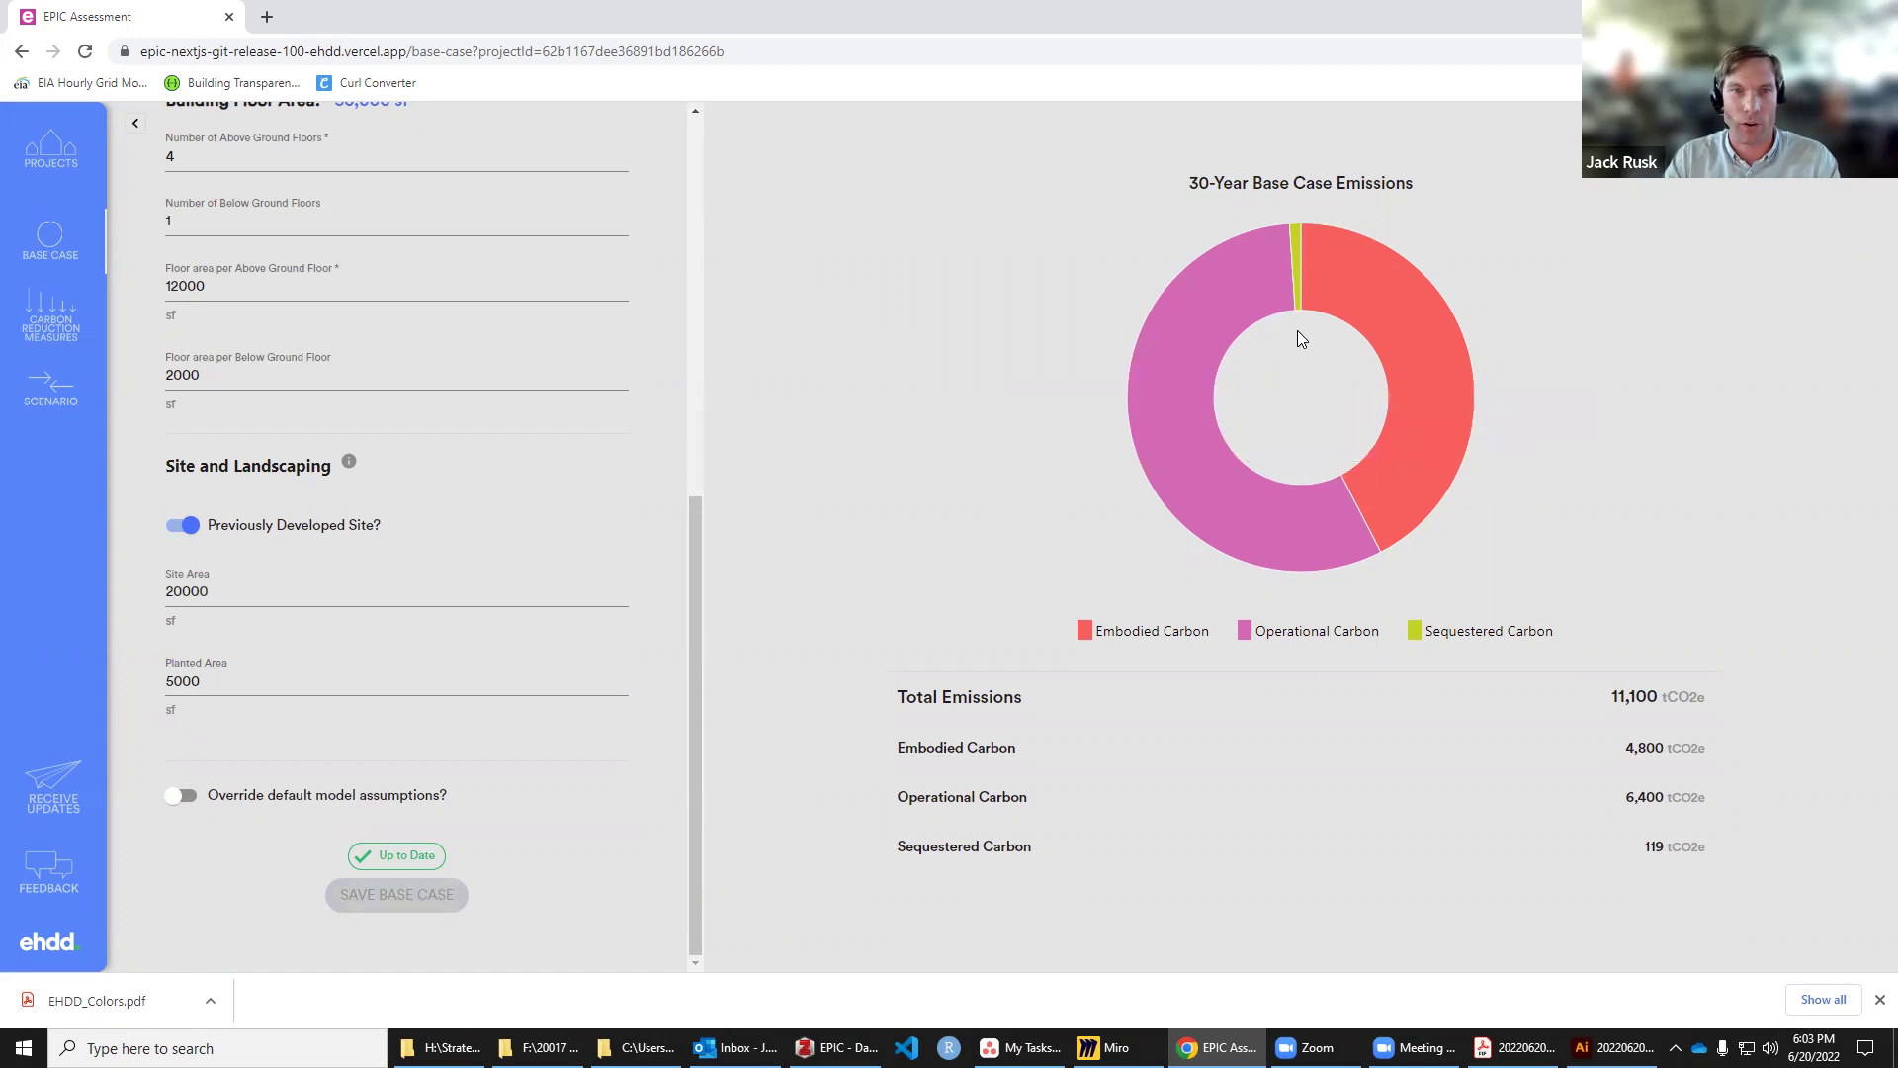
Step: Load the Operational + Embodied CRM scenario in the carbon reduction measures and create a new scenario as a copy of it
{"action": "left_click", "coordinate": [67, 329]}
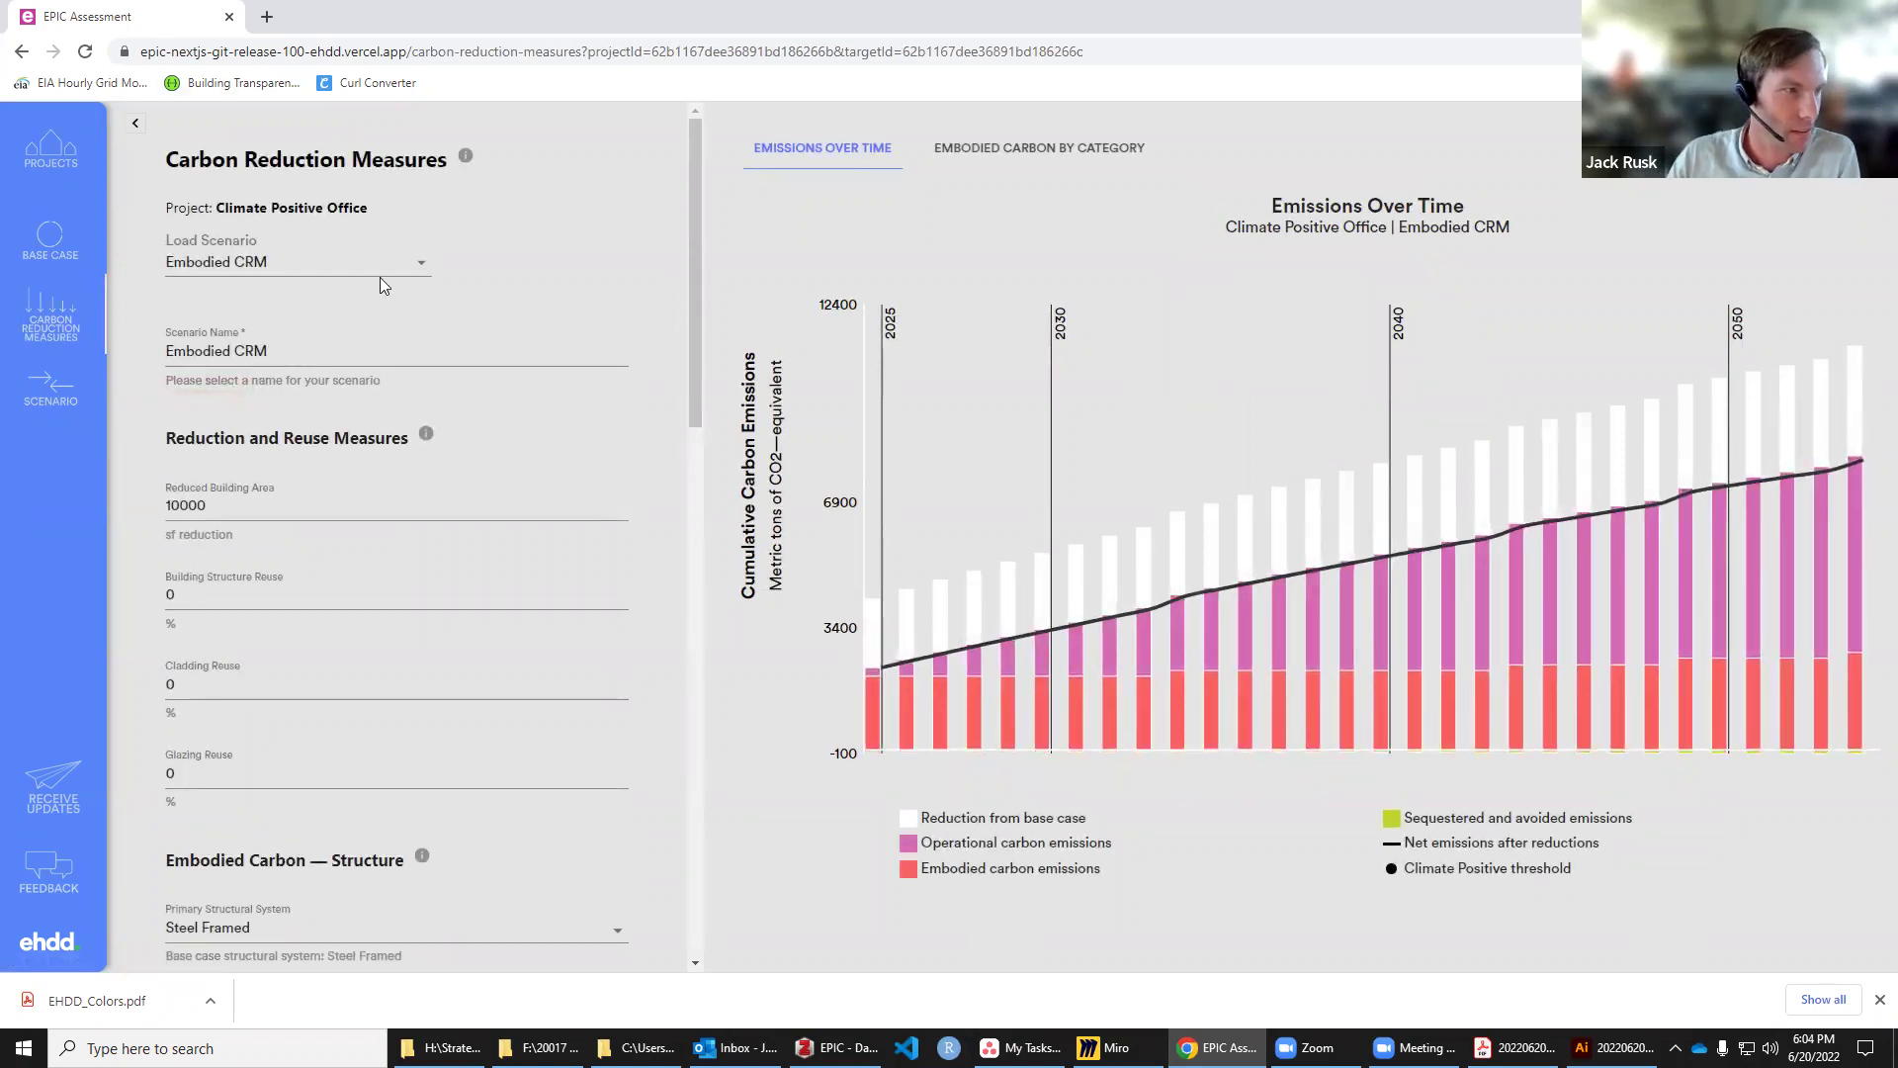
{"action": "left_click", "coordinate": [412, 281]}
{"action": "left_click", "coordinate": [282, 325]}
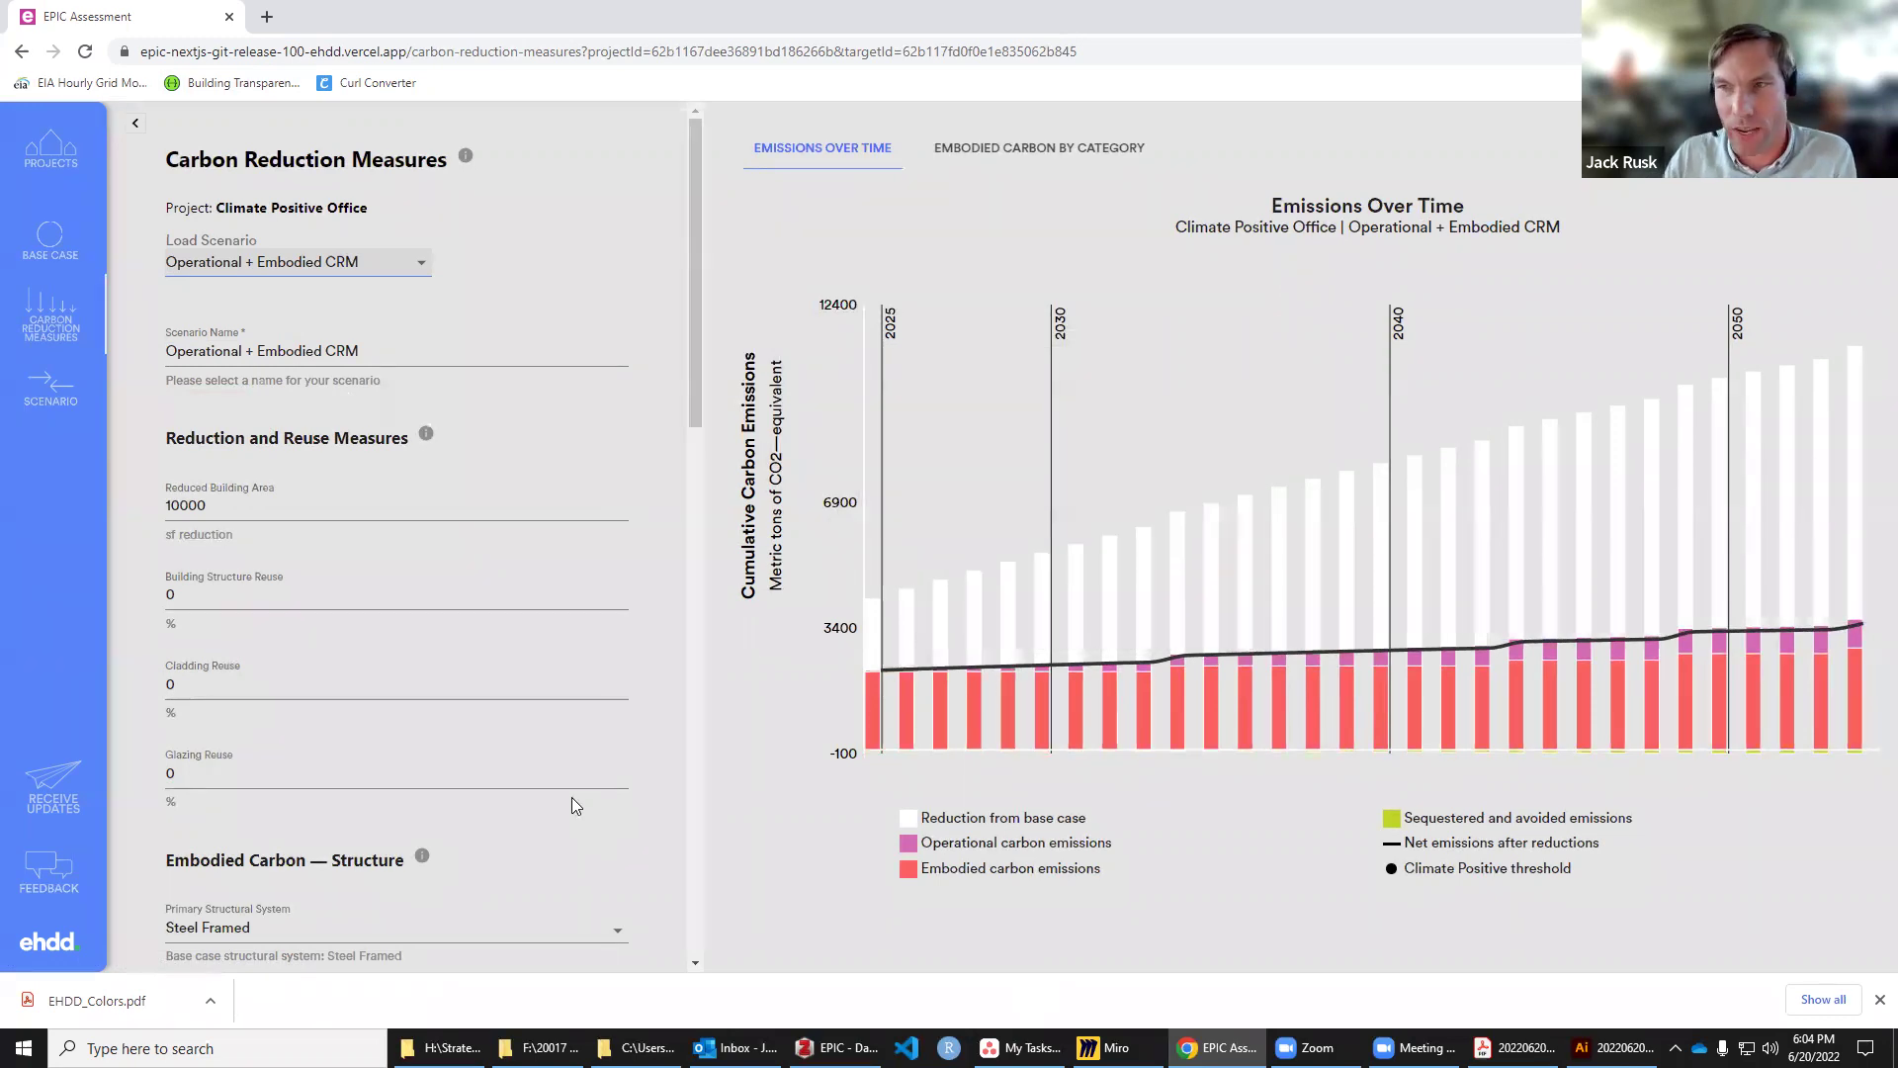
{"action": "scroll", "coordinate": [119, 582], "scroll_direction": "down", "scroll_amount": 4}
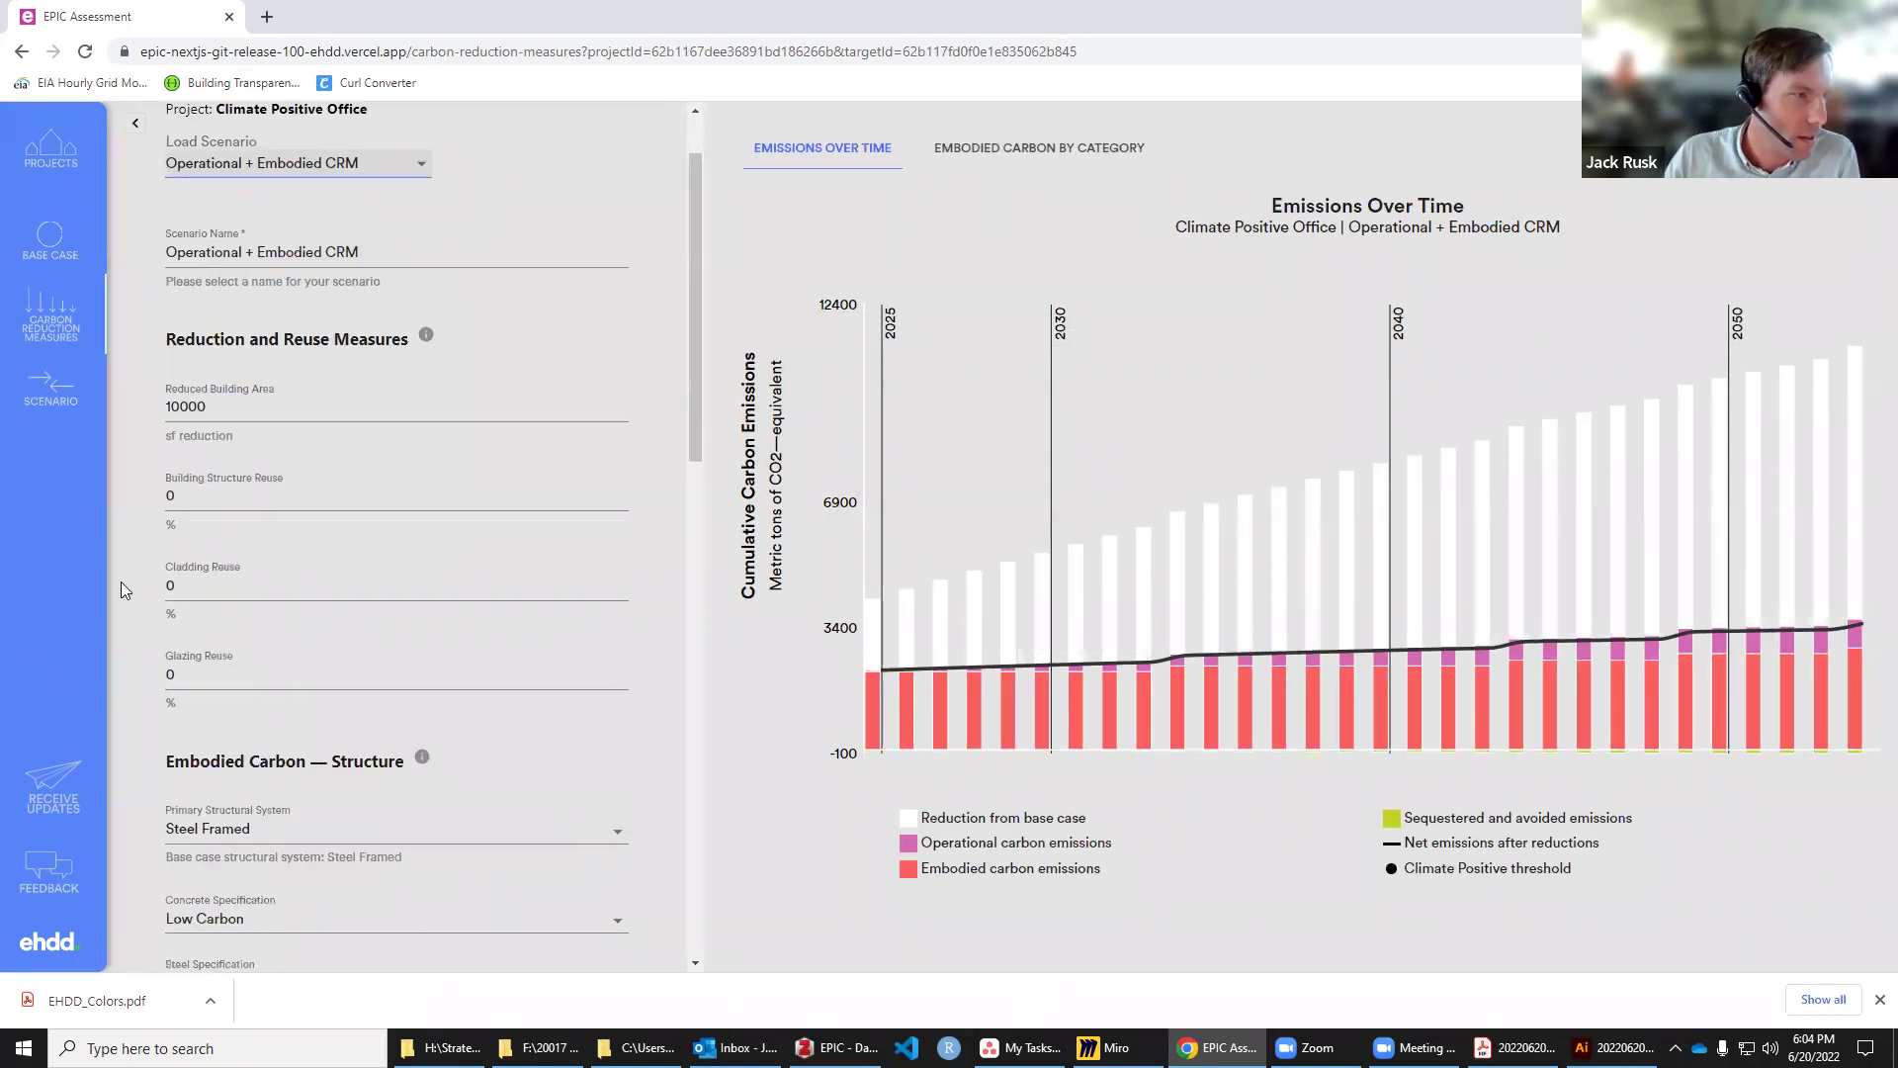
{"action": "scroll", "coordinate": [120, 582], "scroll_direction": "up", "scroll_amount": 4}
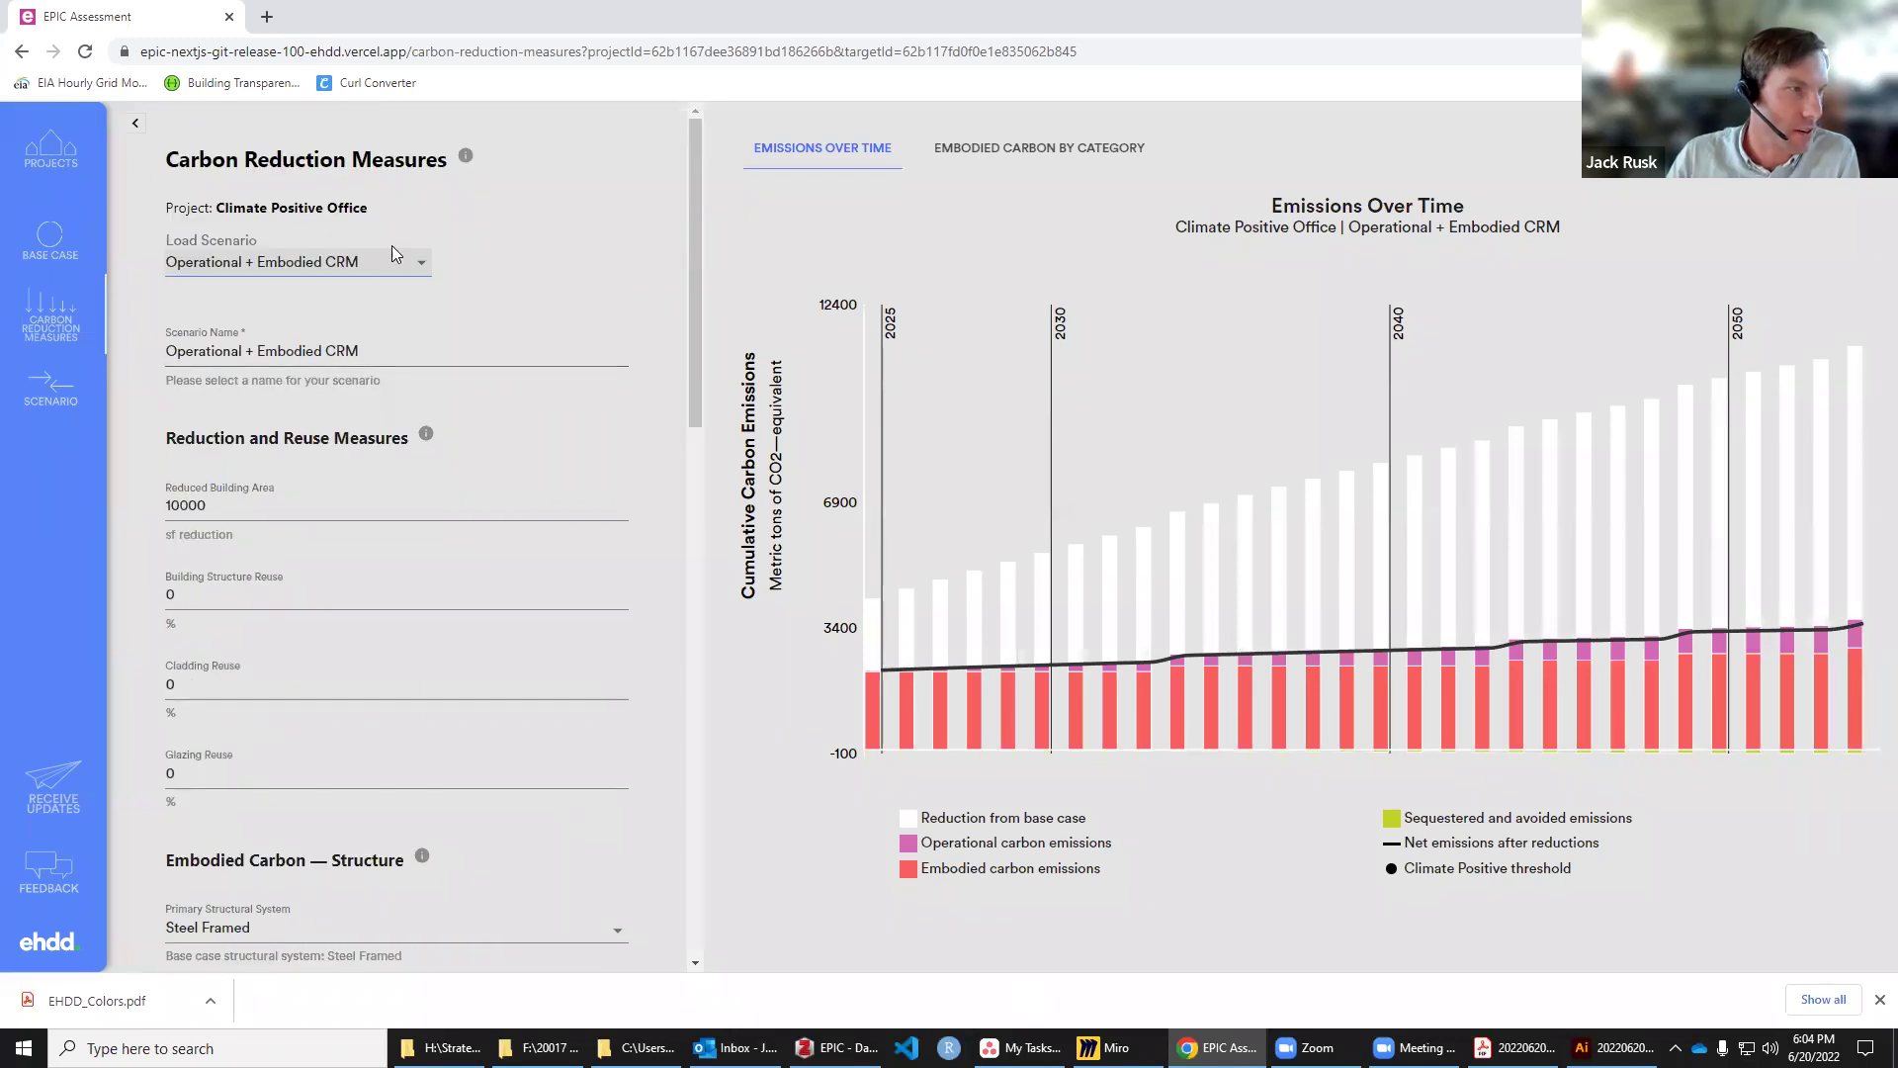
{"action": "scroll", "coordinate": [150, 635], "scroll_direction": "down", "scroll_amount": 15}
{"action": "left_click", "coordinate": [444, 905]}
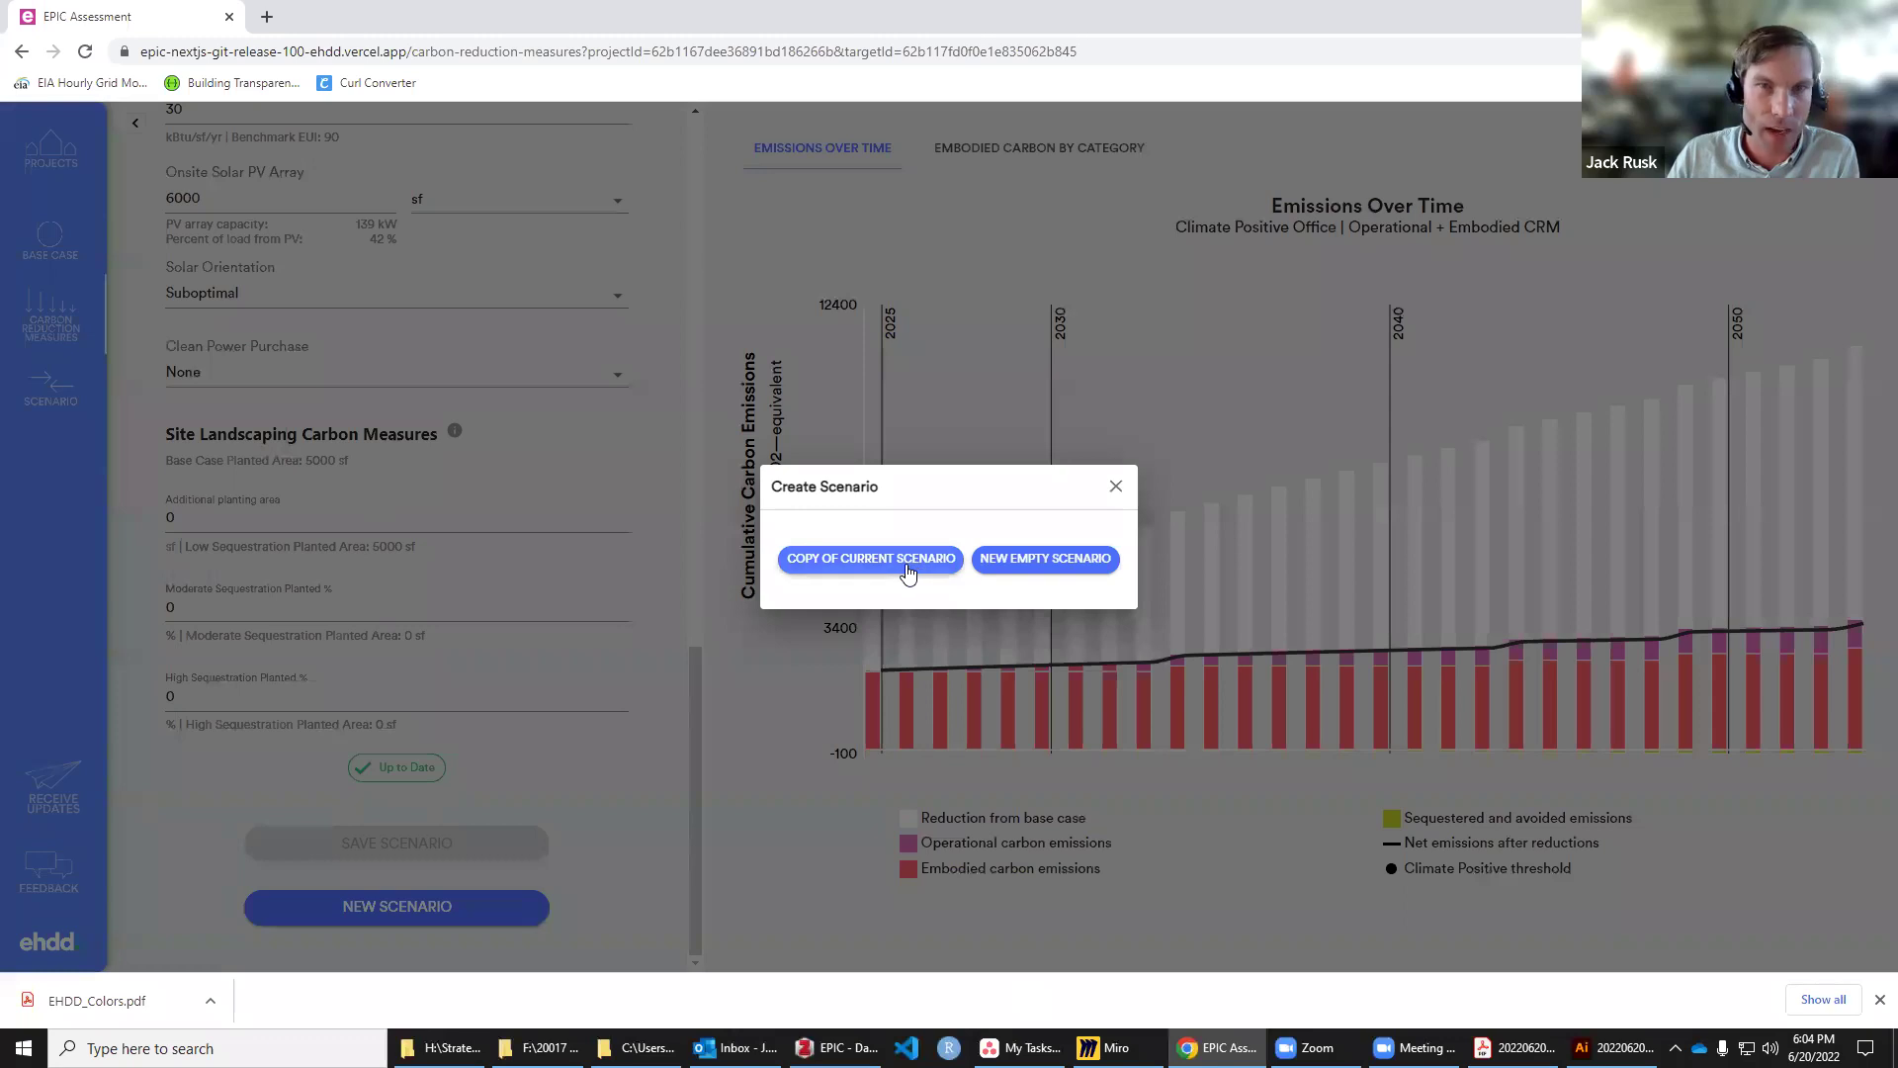
{"action": "left_click", "coordinate": [878, 561]}
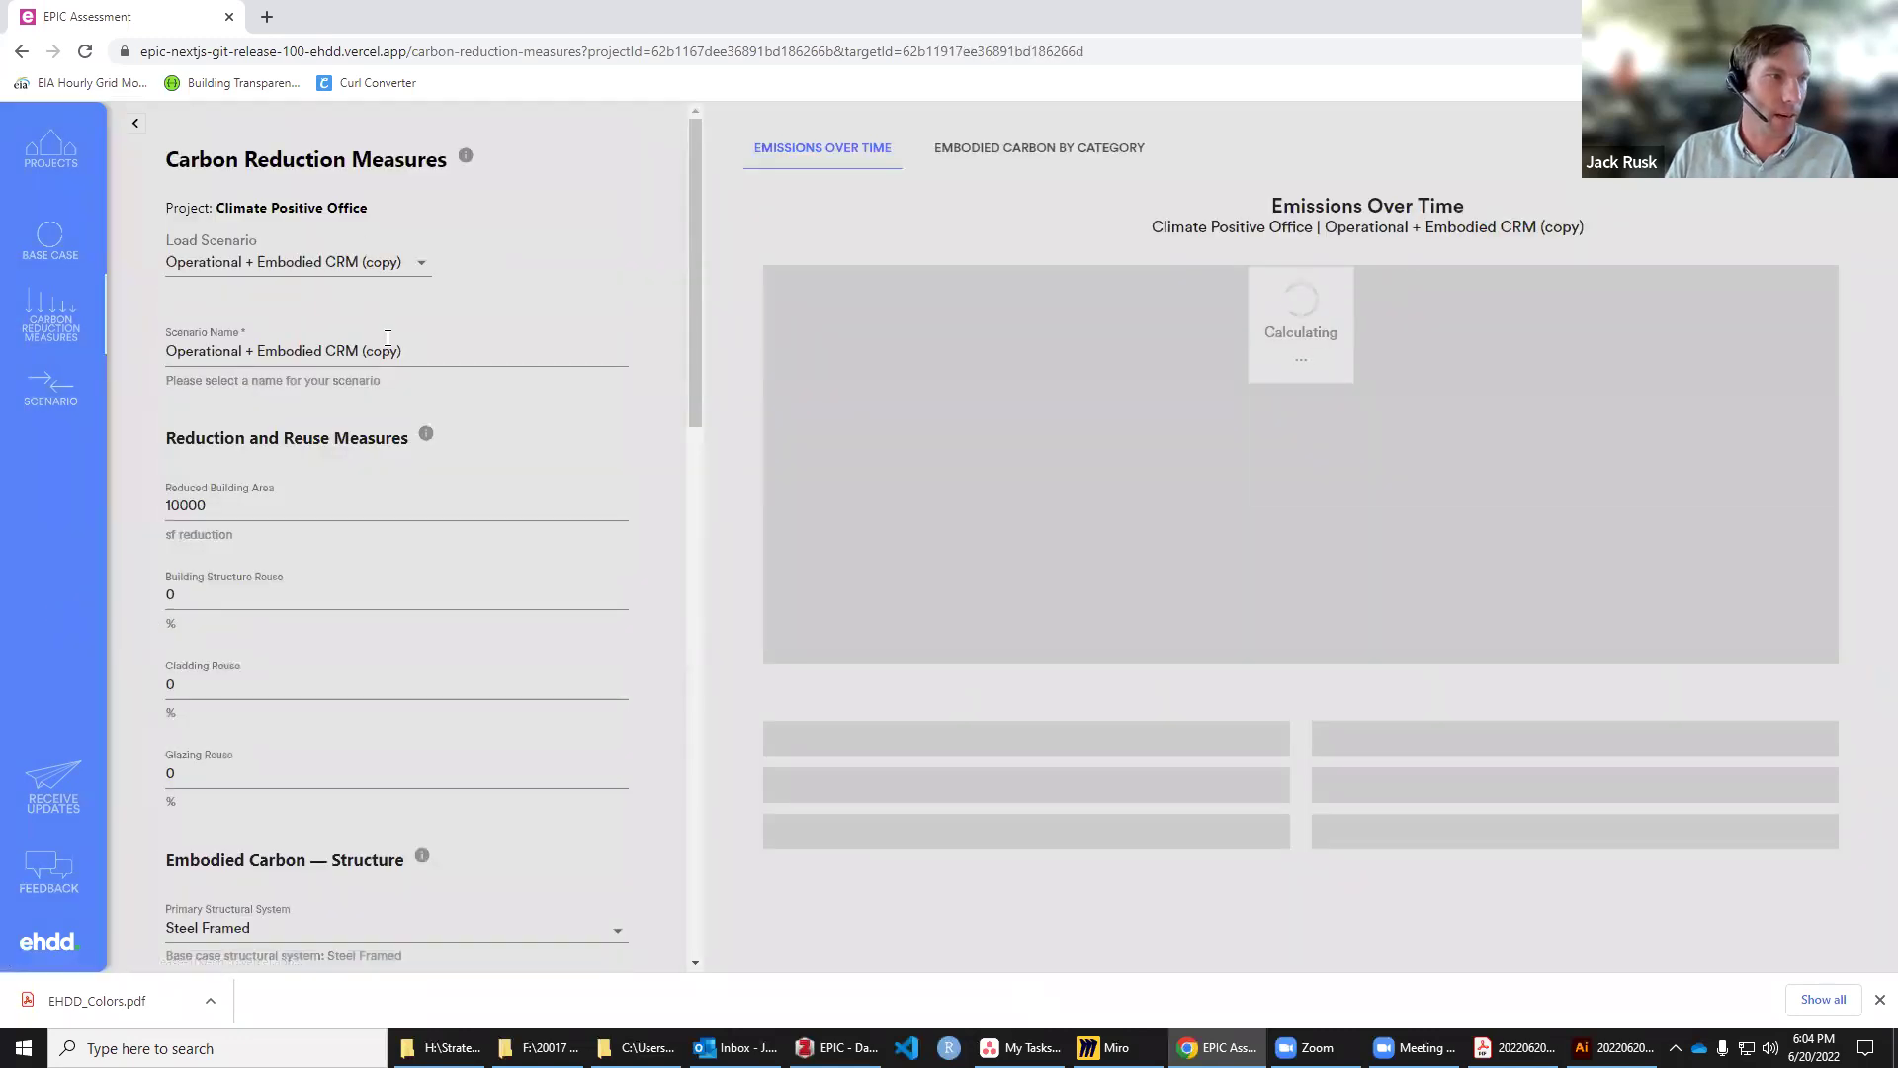
Step: Rename the copied scenario as "Operational + Embodied + Landscape"
{"action": "left_click_drag", "start_coordinate": [400, 352], "coordinate": [329, 352]}
{"action": "key", "text": "BackSpace"}
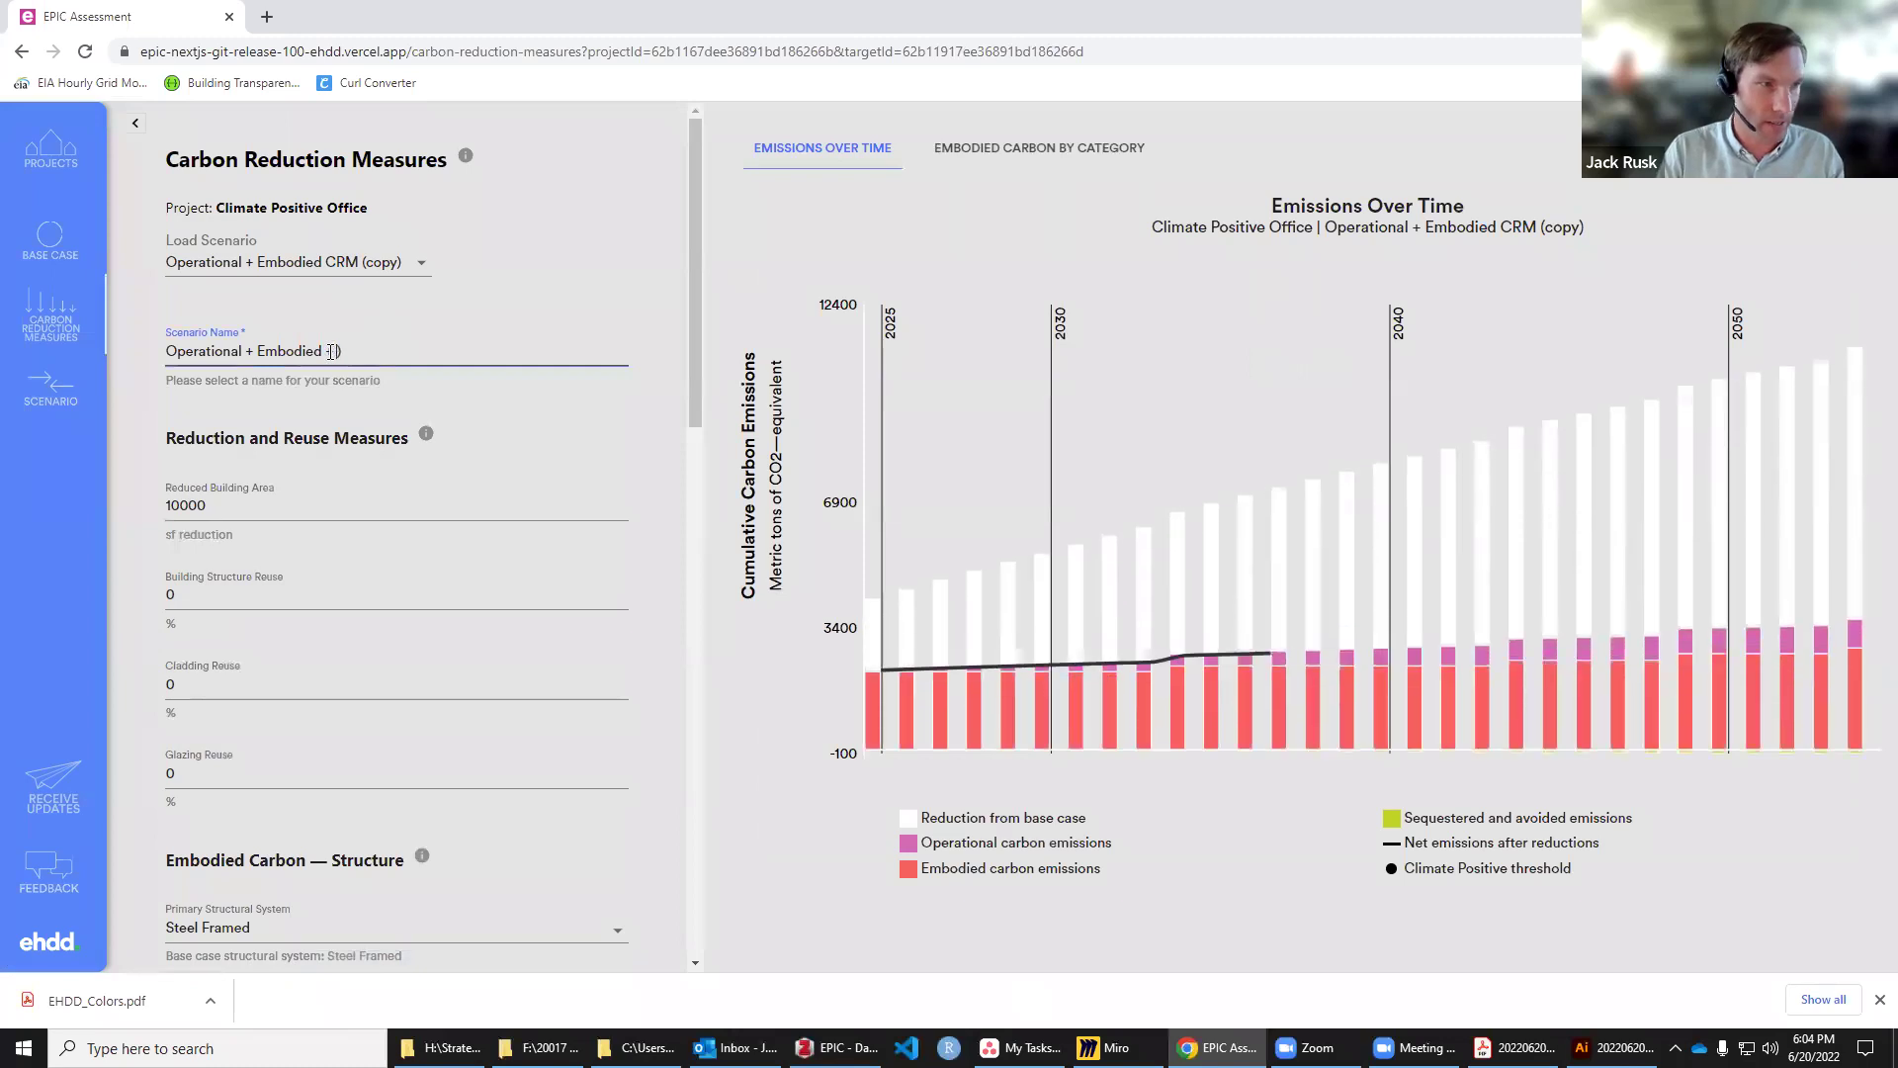
{"action": "type", "text": "Lar"}
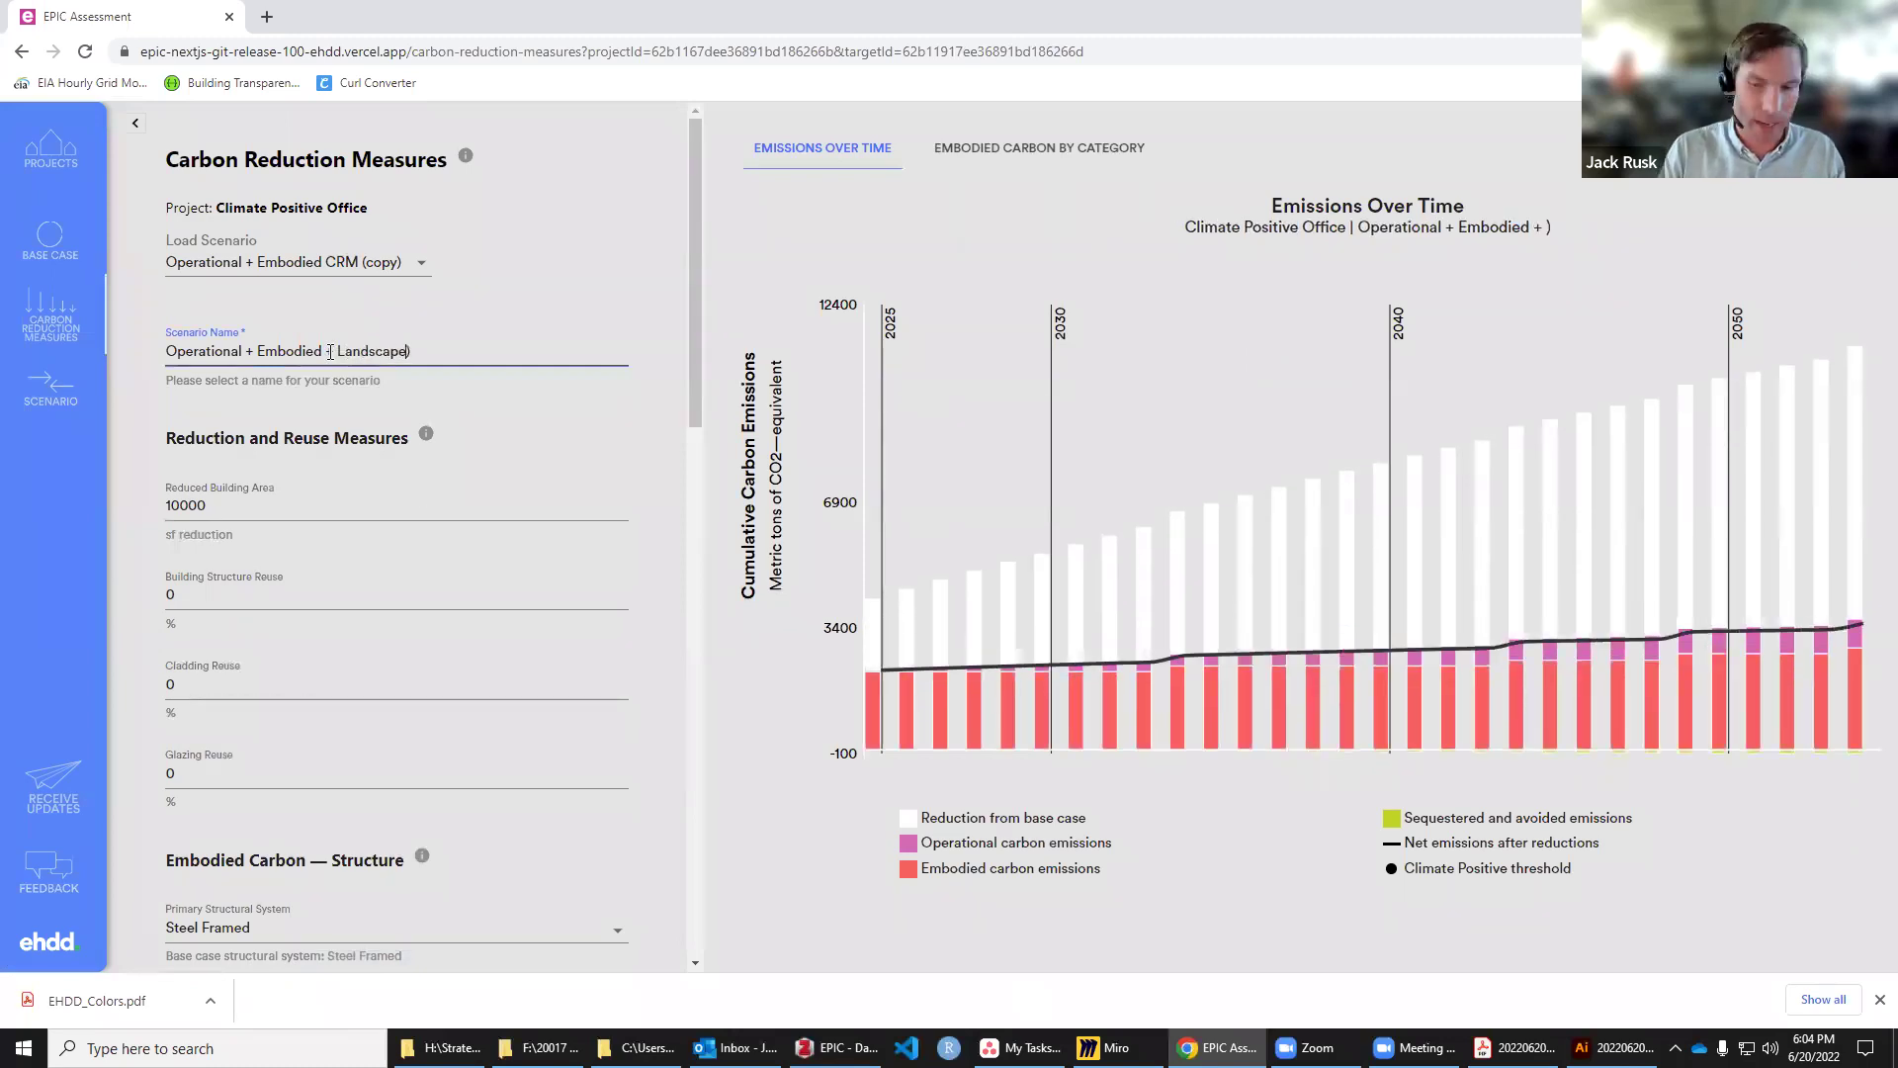
{"action": "key", "text": "Delete"}
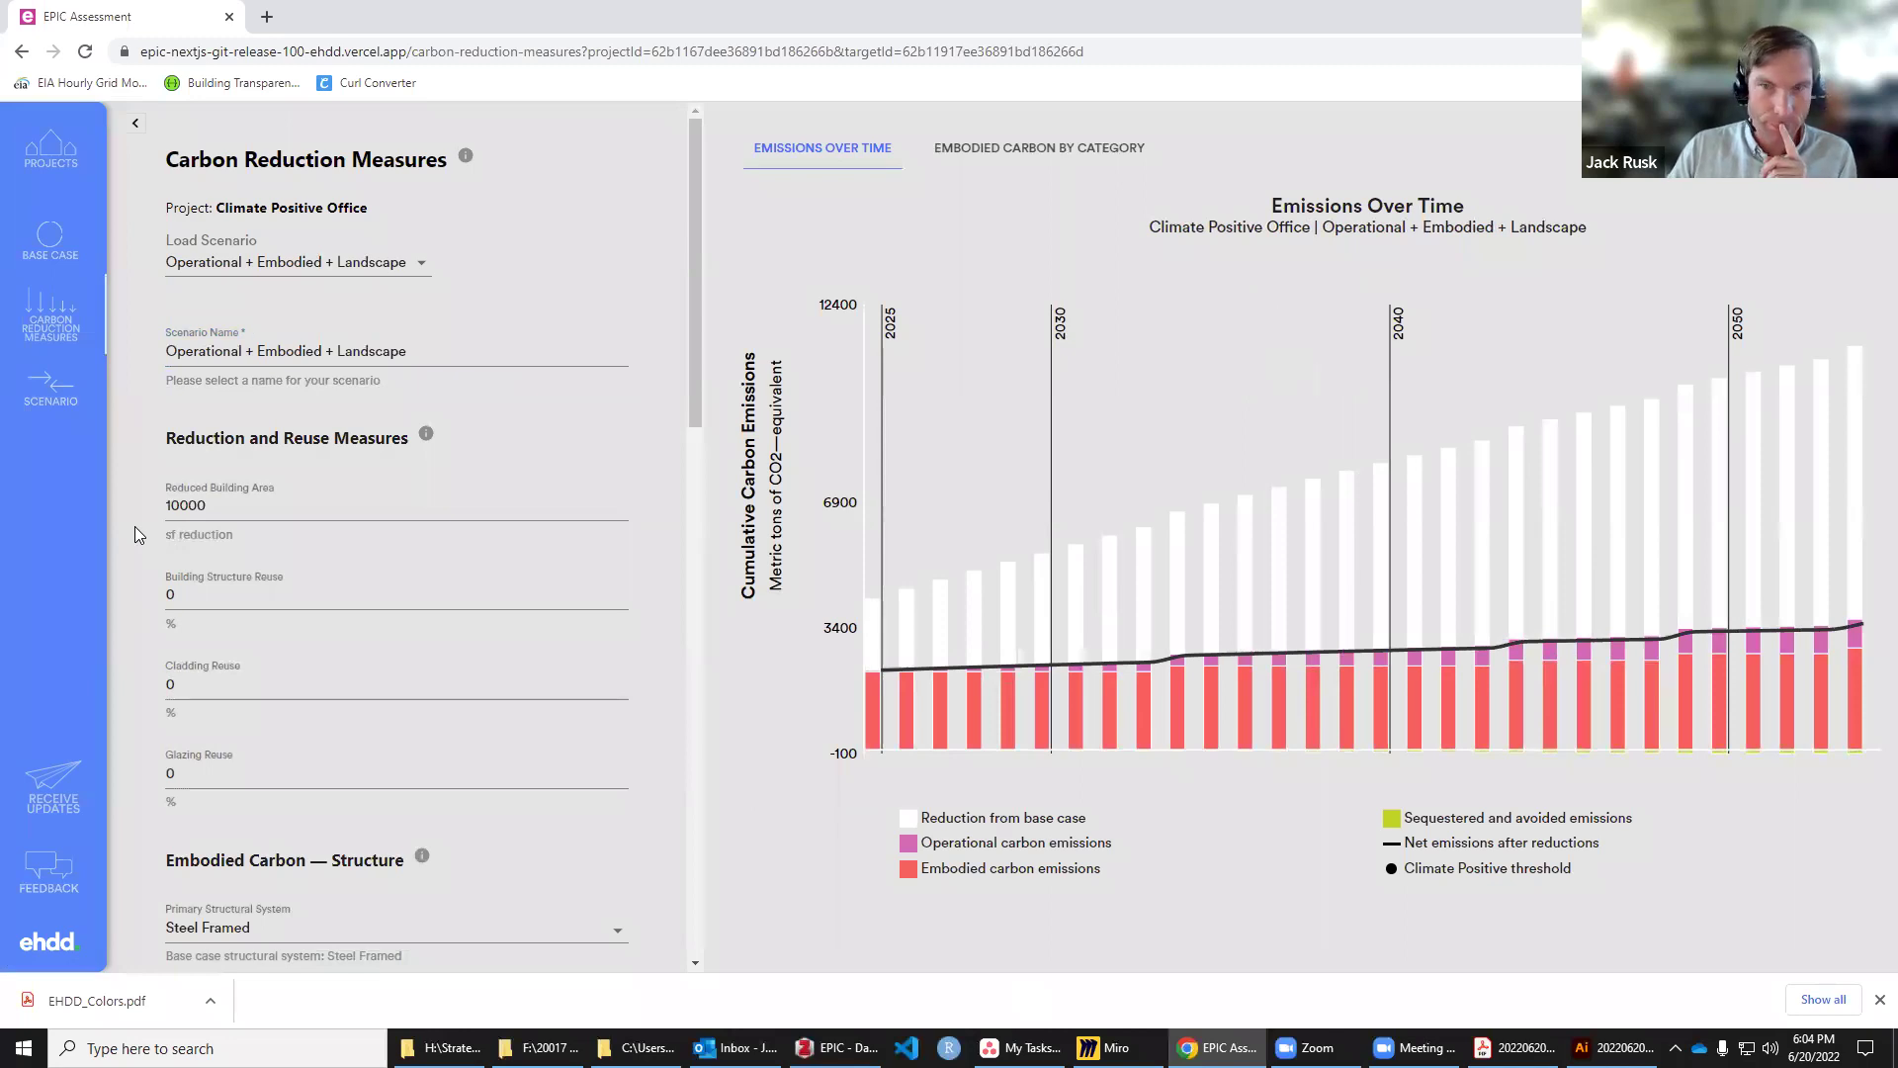
Step: Go to the Site Landscaping Carbon Measures of the Operational + Embodied + Landscape scenario
{"action": "scroll", "coordinate": [134, 527], "scroll_direction": "down", "scroll_amount": 15}
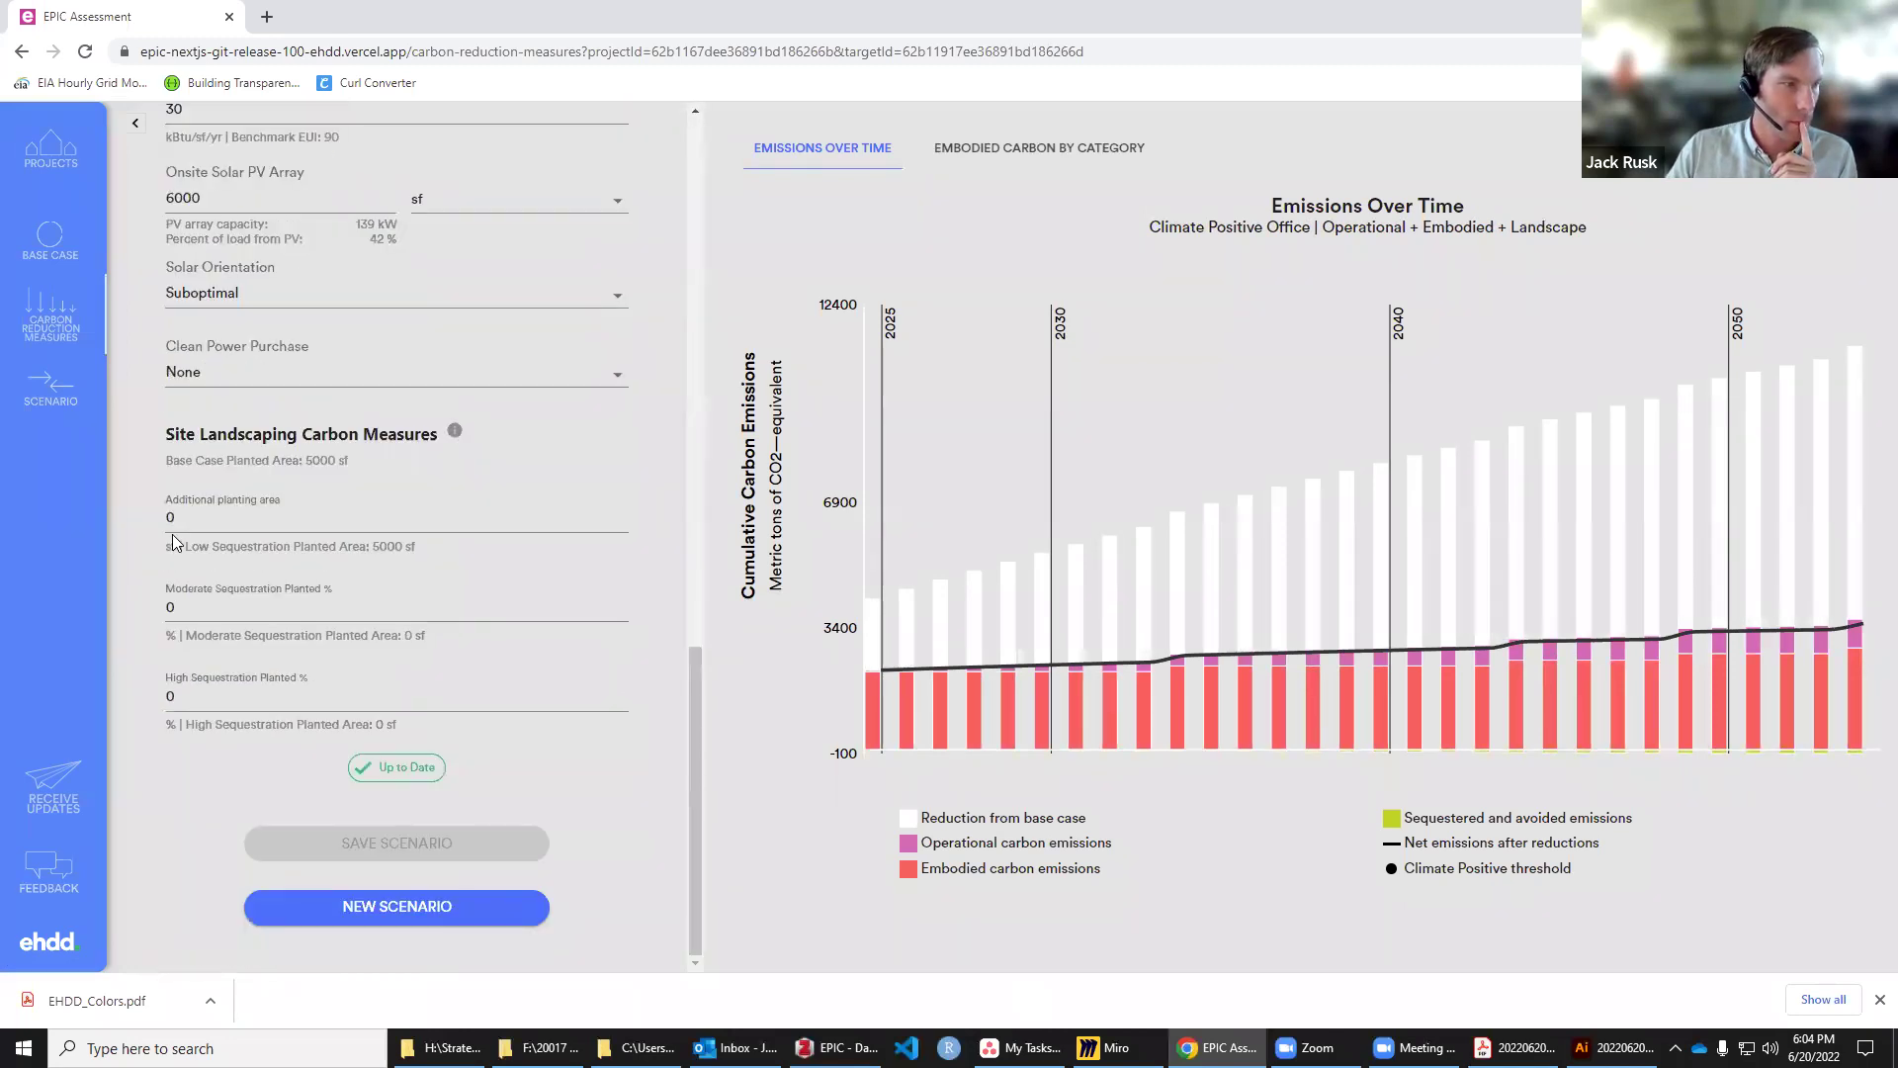